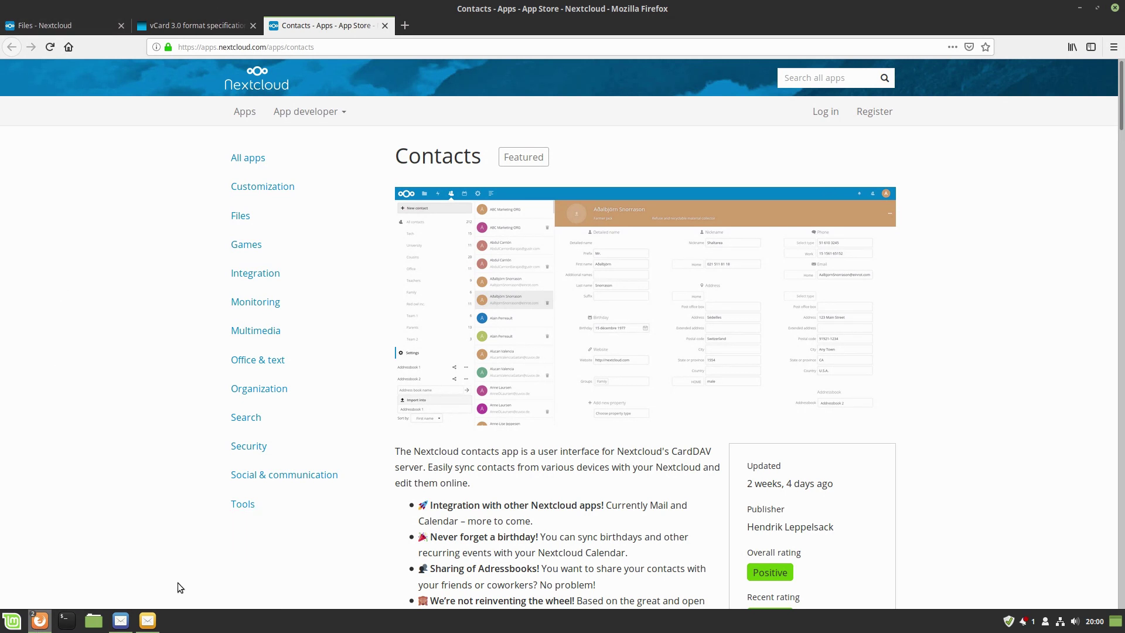
Switch to the private Firefox window and look through the installed apps on Nextcloud's app management page
mouse_move(50, 622)
click(185, 560)
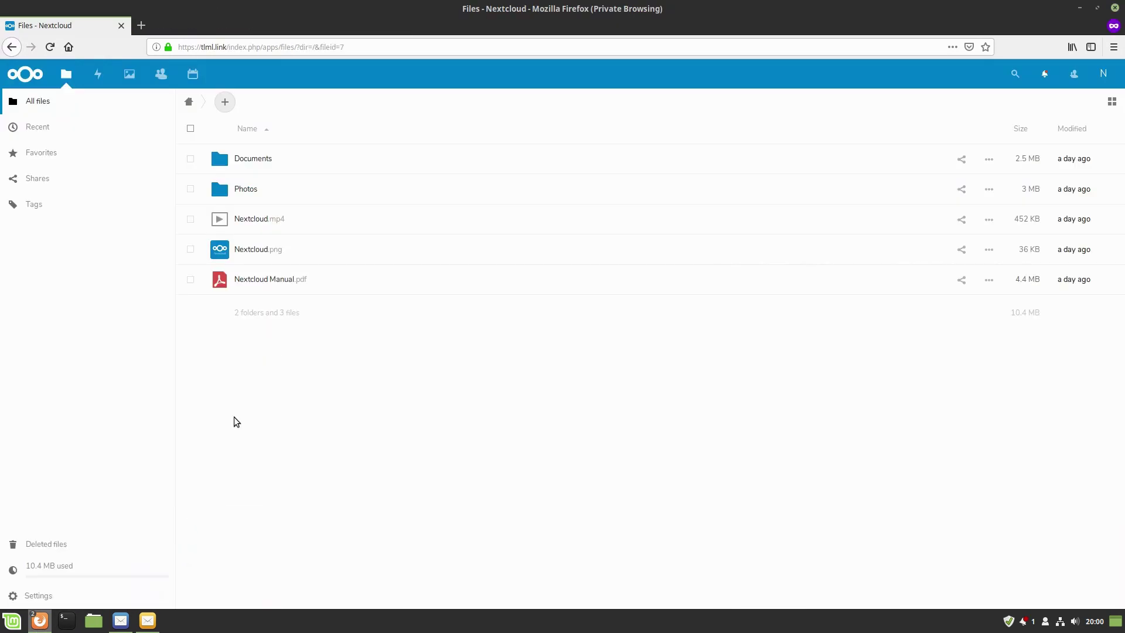
click(1109, 74)
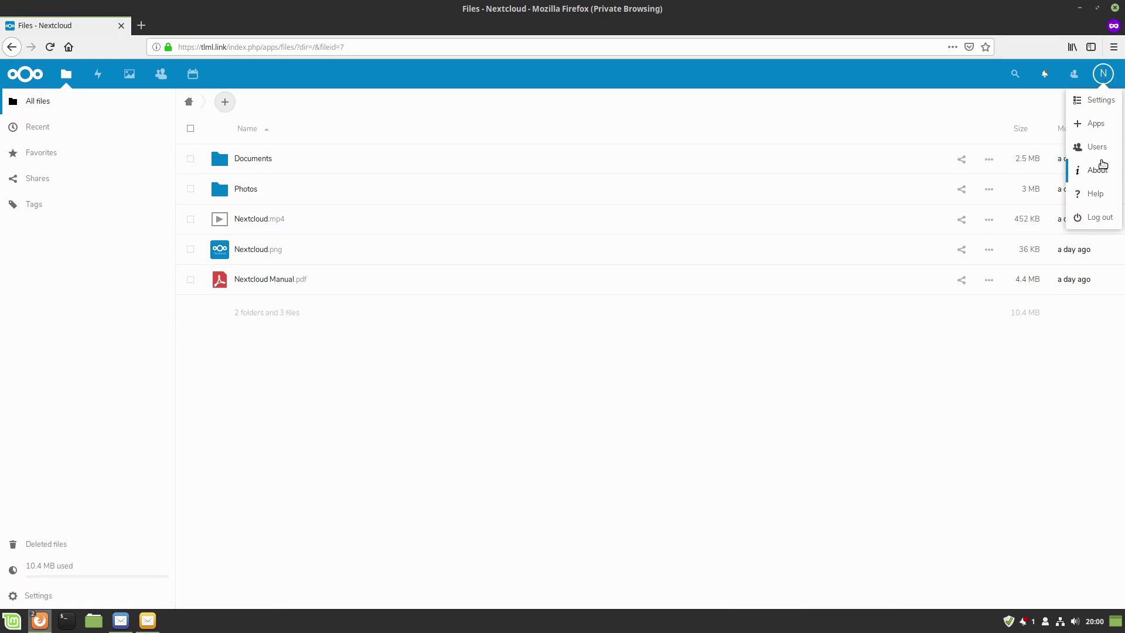
click(1095, 124)
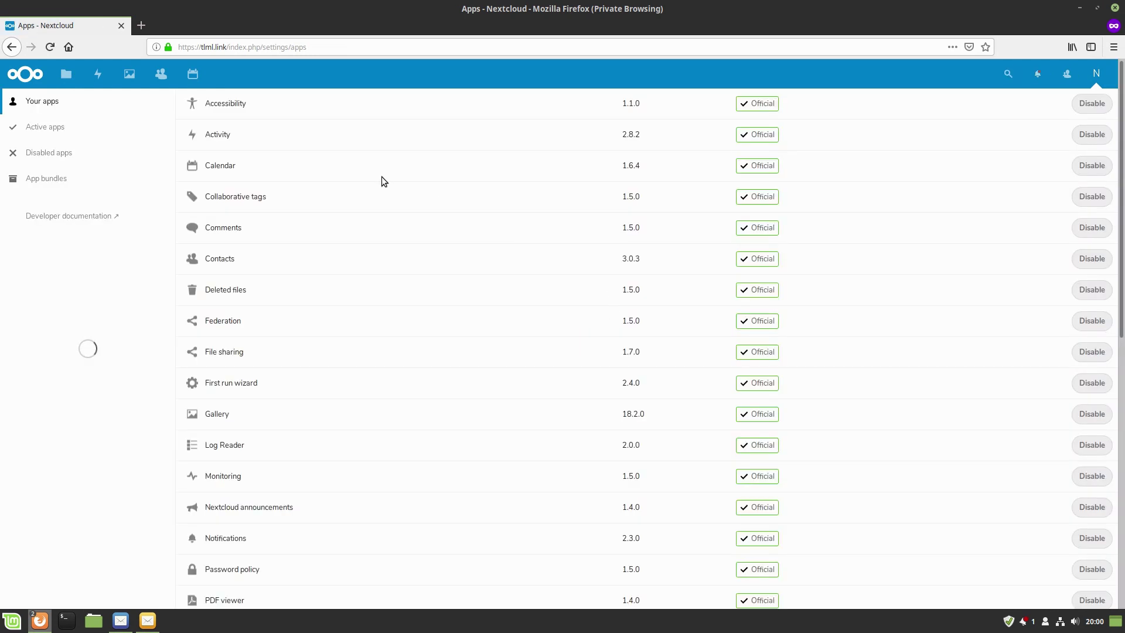
scroll(472, 270, down, 3)
scroll(478, 290, up, 3)
Look through the app bundles, reload the page, and view the Office & text category containing the Contacts app
click(41, 179)
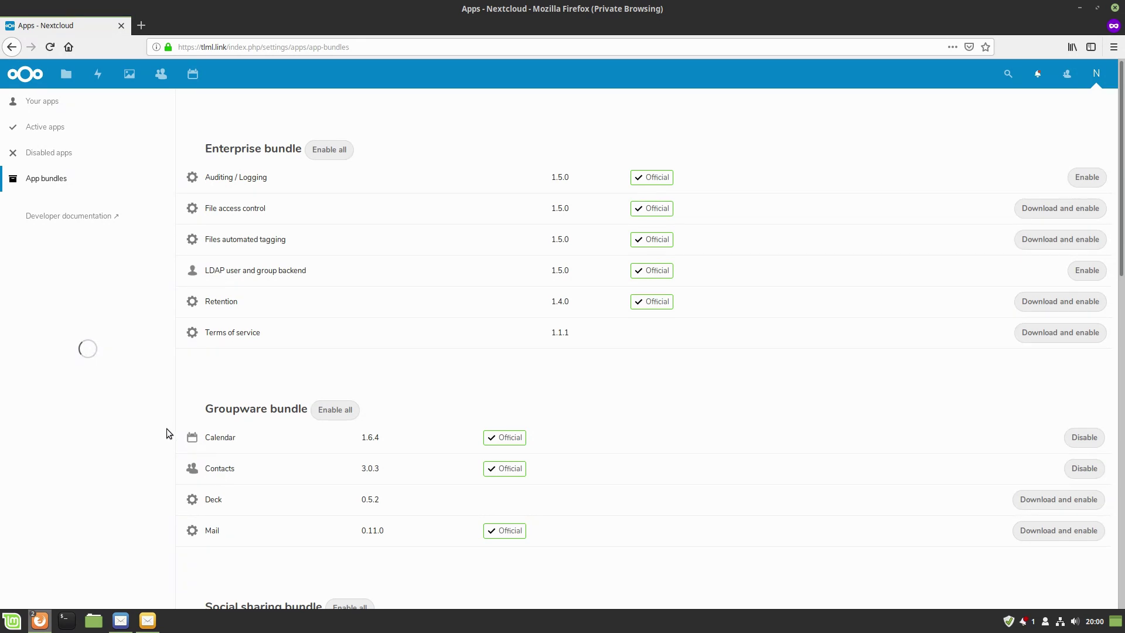
scroll(111, 410, down, 8)
scroll(74, 458, up, 8)
click(378, 47)
key(Return)
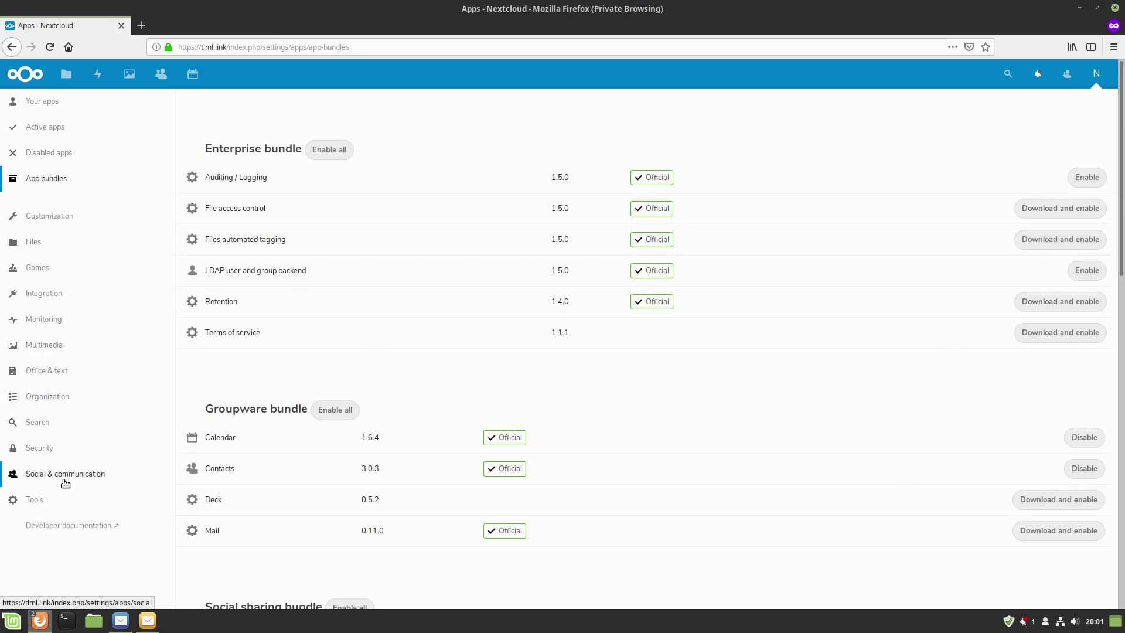
click(44, 370)
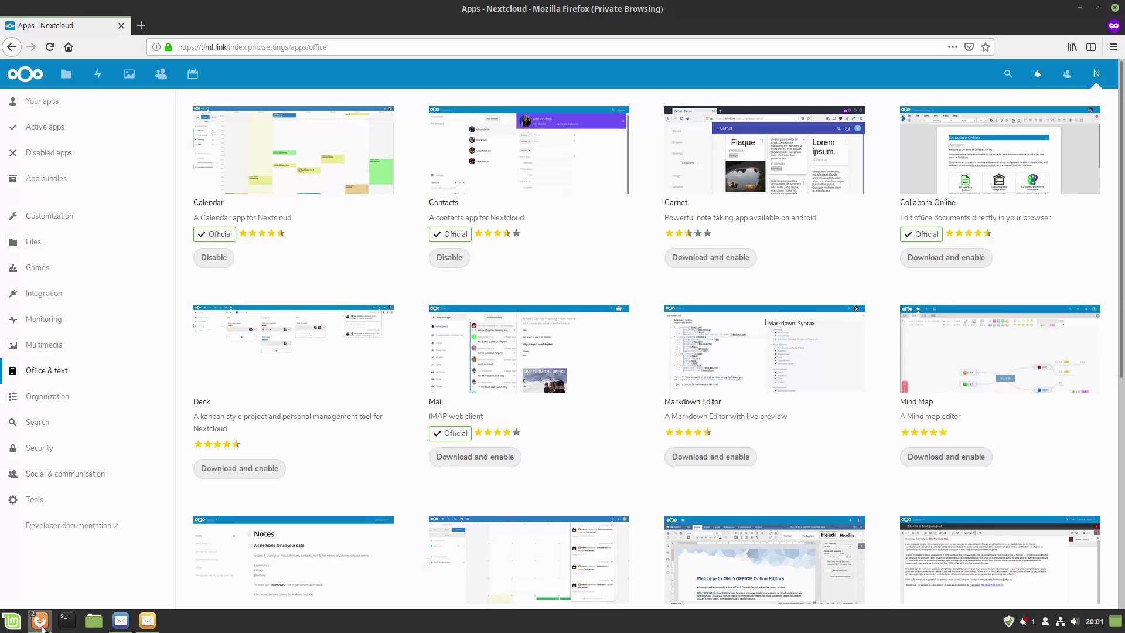
Return to the regular Firefox window and open the Contacts app in the Nextcloud session there
mouse_move(42, 626)
click(63, 574)
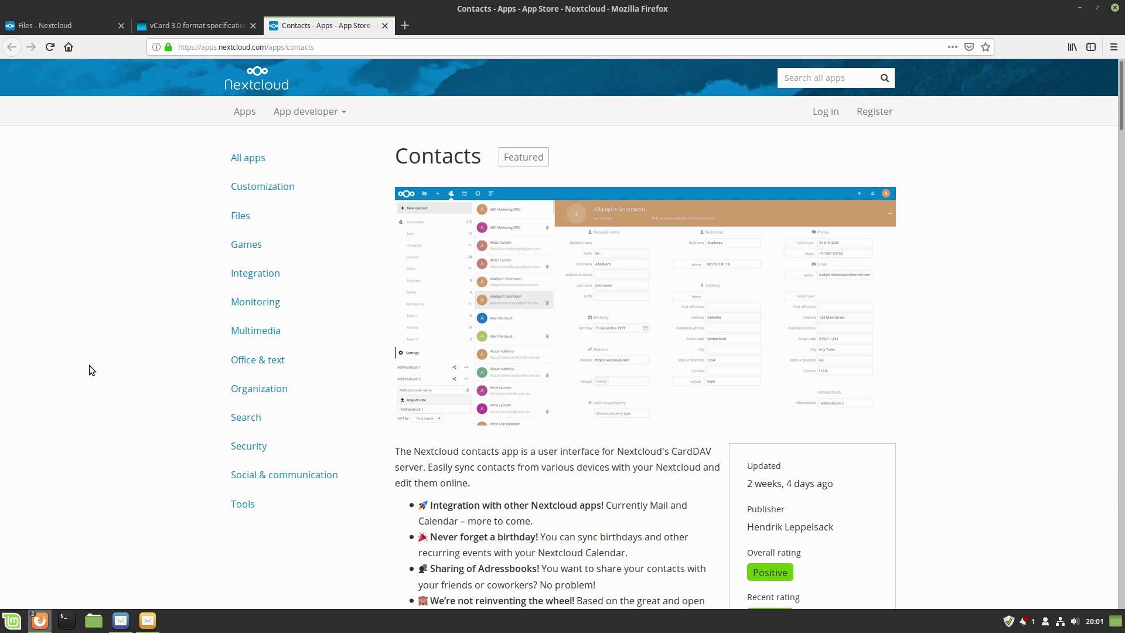
click(60, 26)
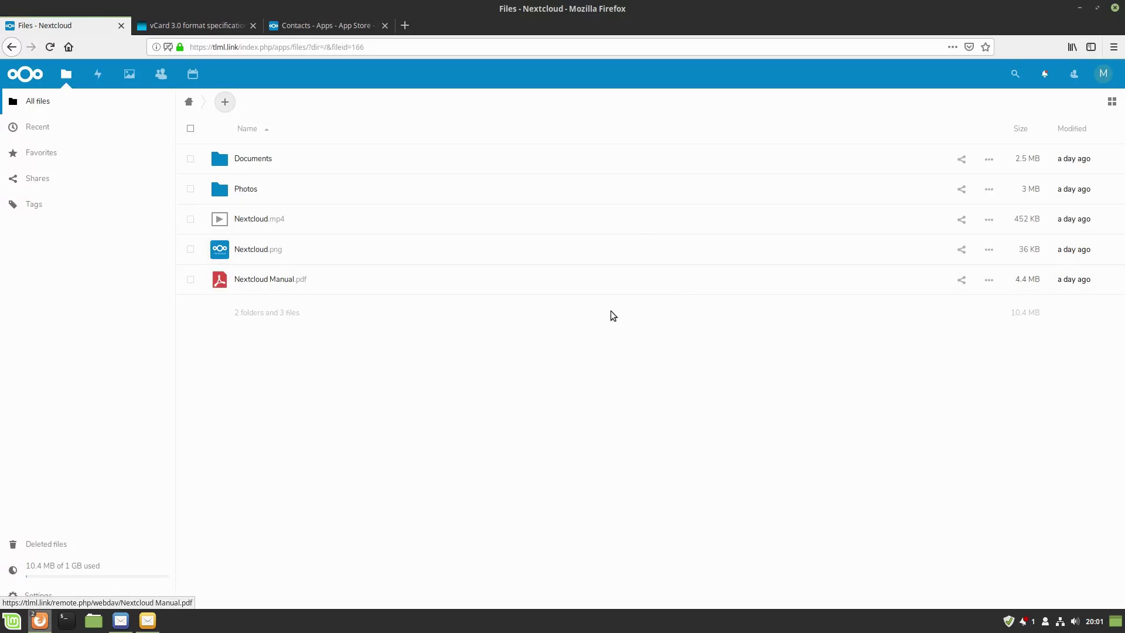
click(164, 77)
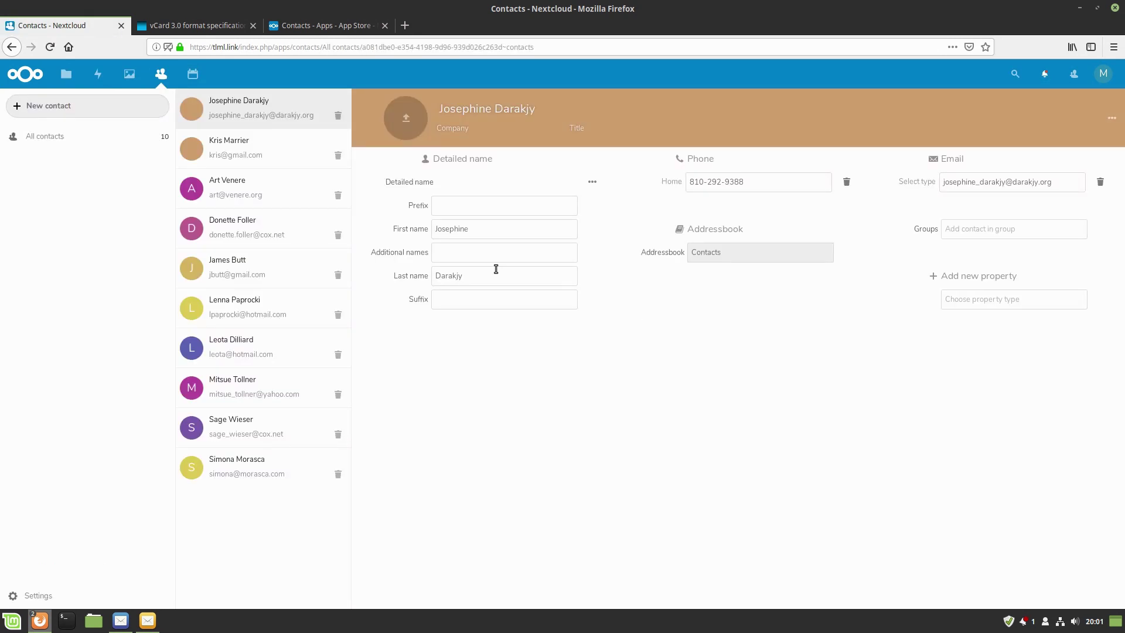
Delete all ten existing contacts from the contact list and reload the page
click(338, 115)
click(338, 115)
click(338, 115)
click(338, 115)
click(338, 114)
click(338, 115)
click(338, 115)
click(338, 114)
click(338, 115)
click(338, 115)
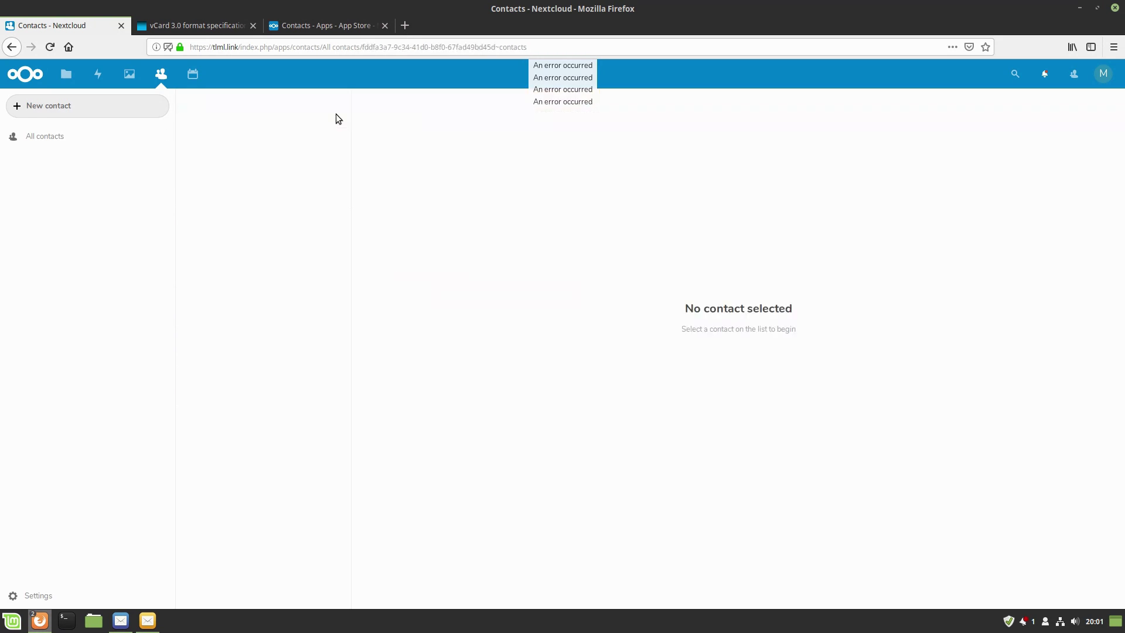
click(291, 47)
key(Return)
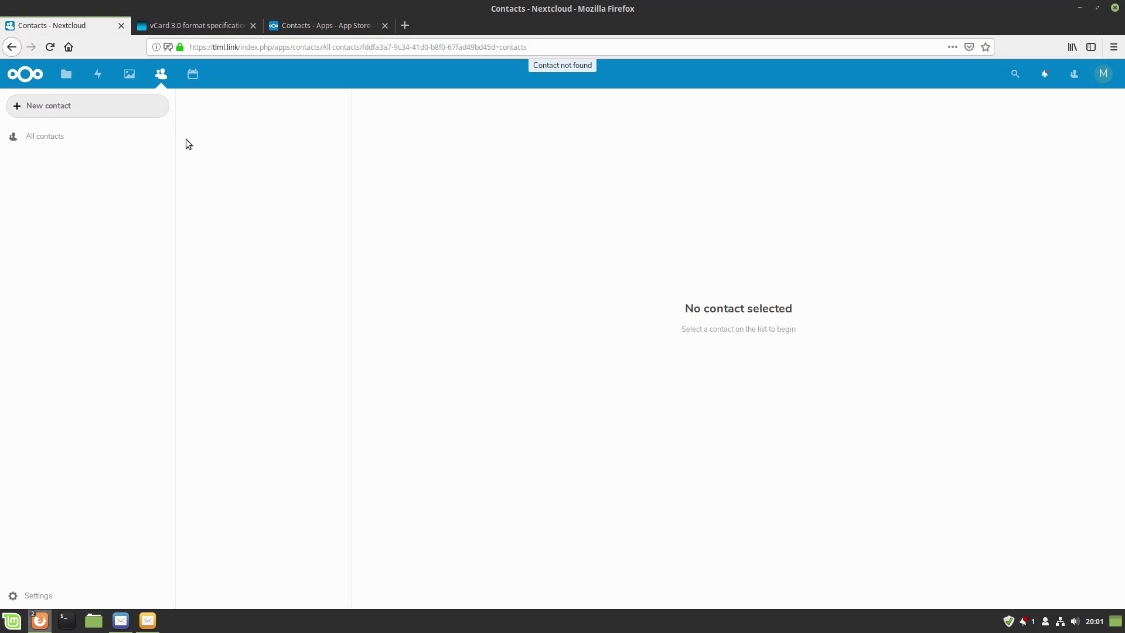
Try to import us-500.csv from the Desktop folder into the Contacts address book
click(49, 597)
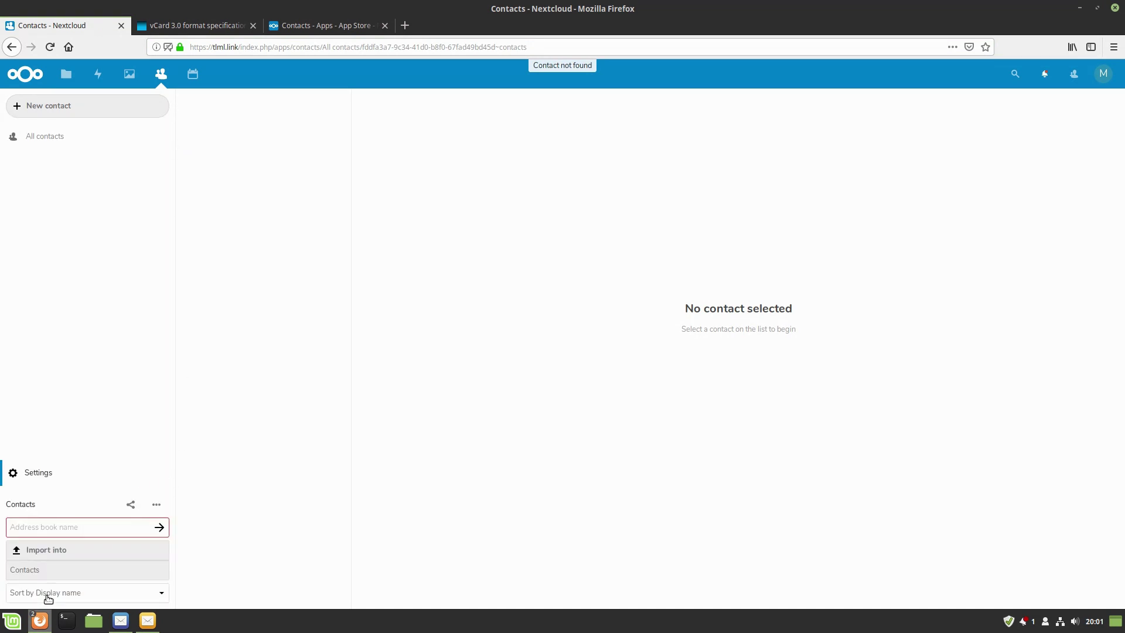
click(66, 551)
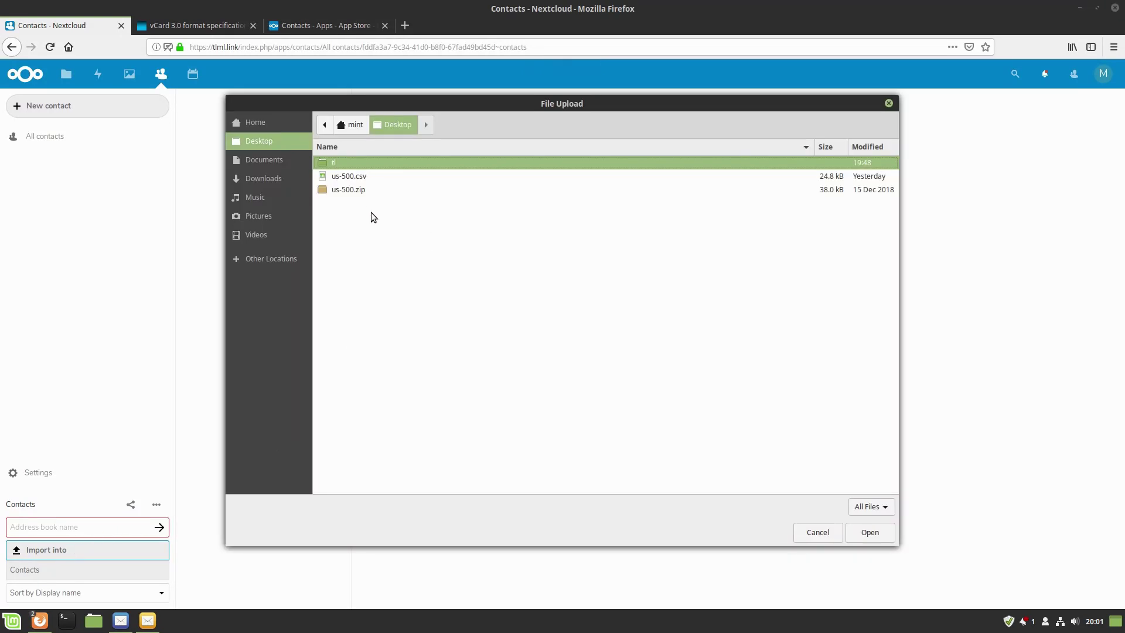
click(361, 177)
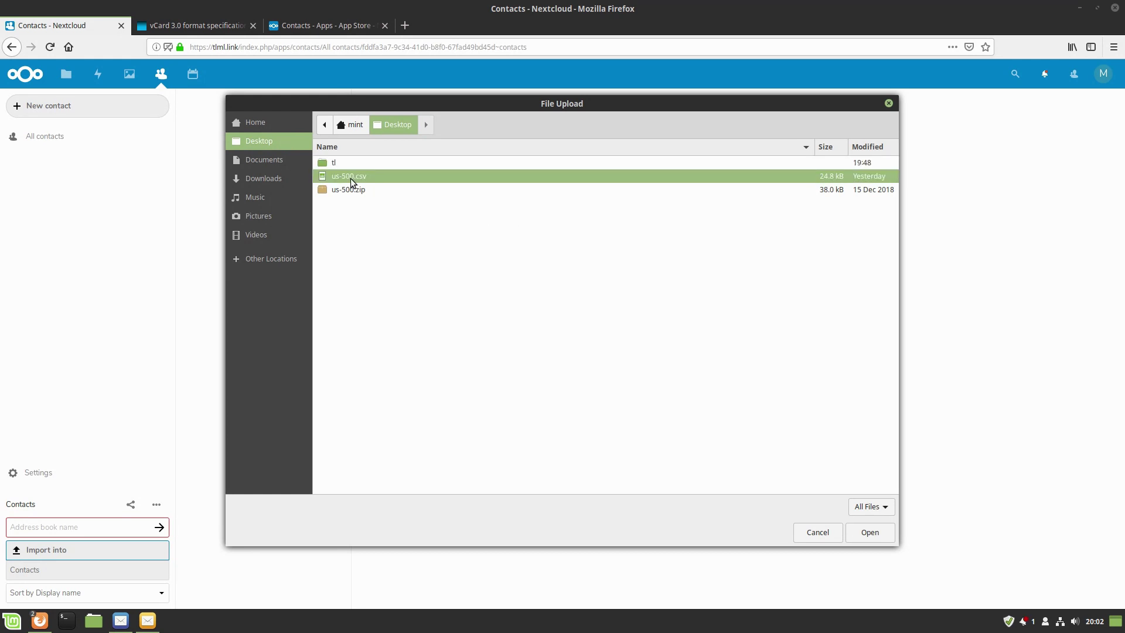
click(870, 532)
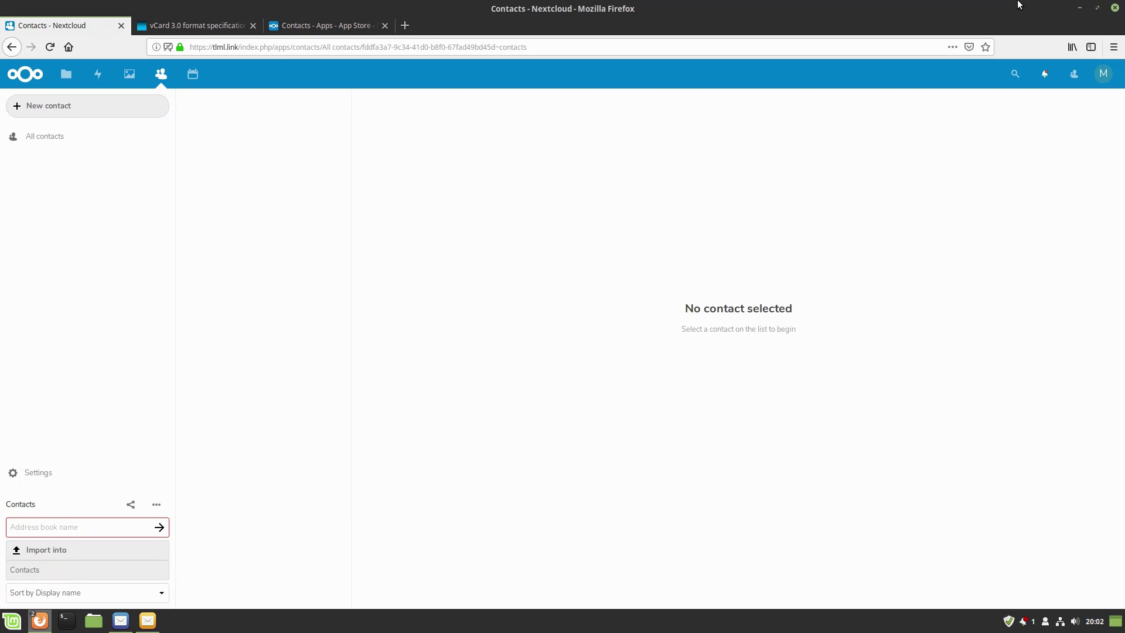
Look inside us-500.zip on the desktop and open us-500.csv in LibreOffice Calc with the default text import settings
click(1081, 9)
click(1081, 10)
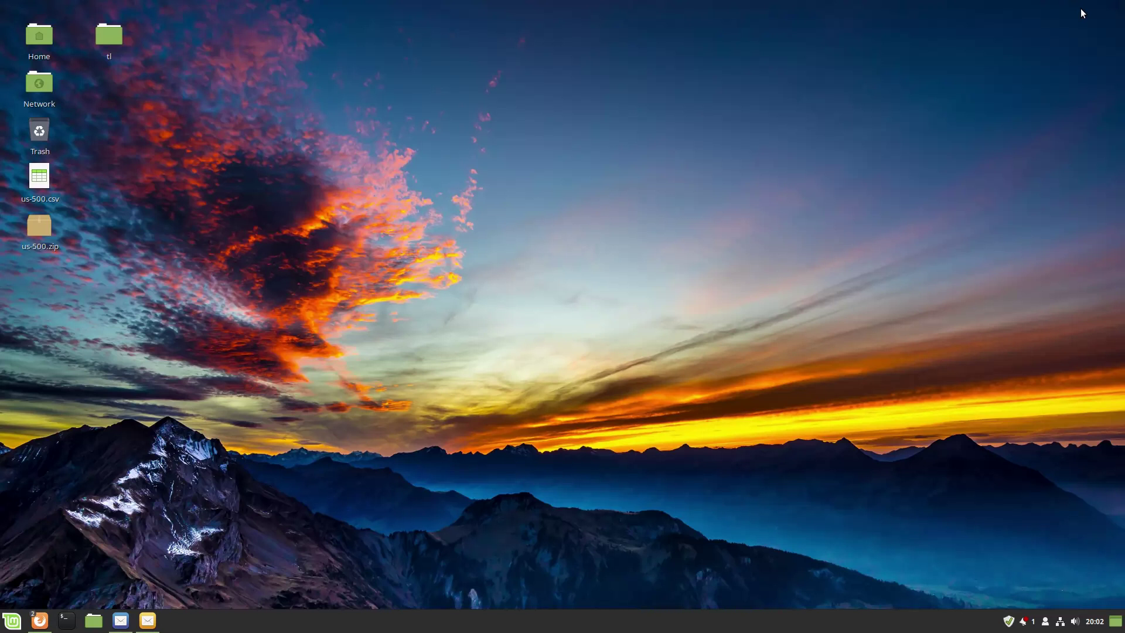
double_click(37, 228)
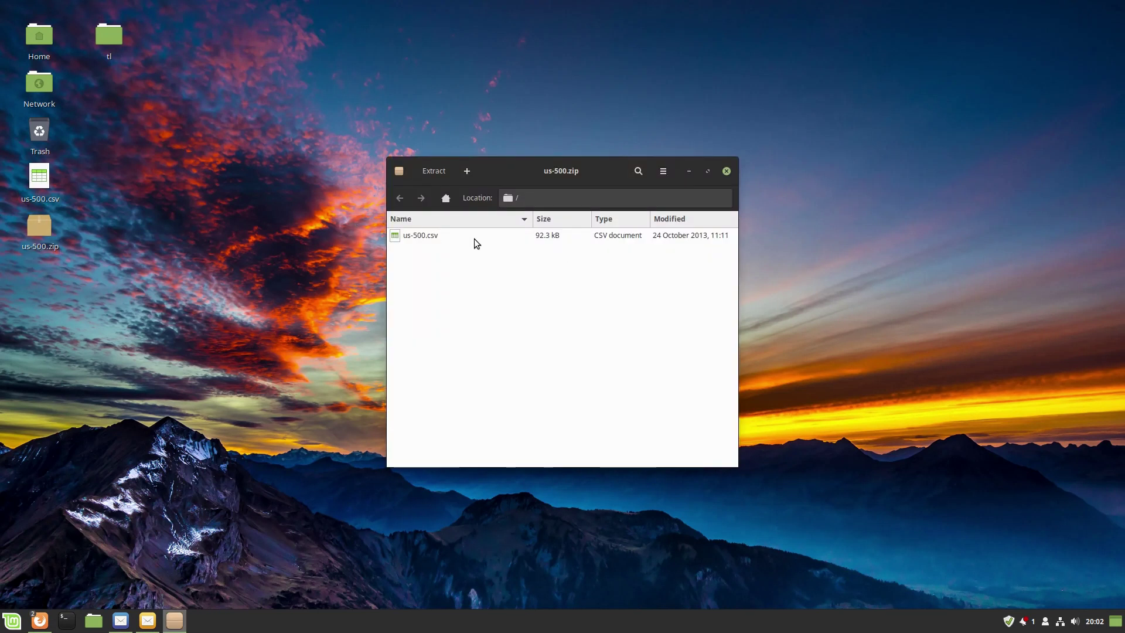
click(726, 171)
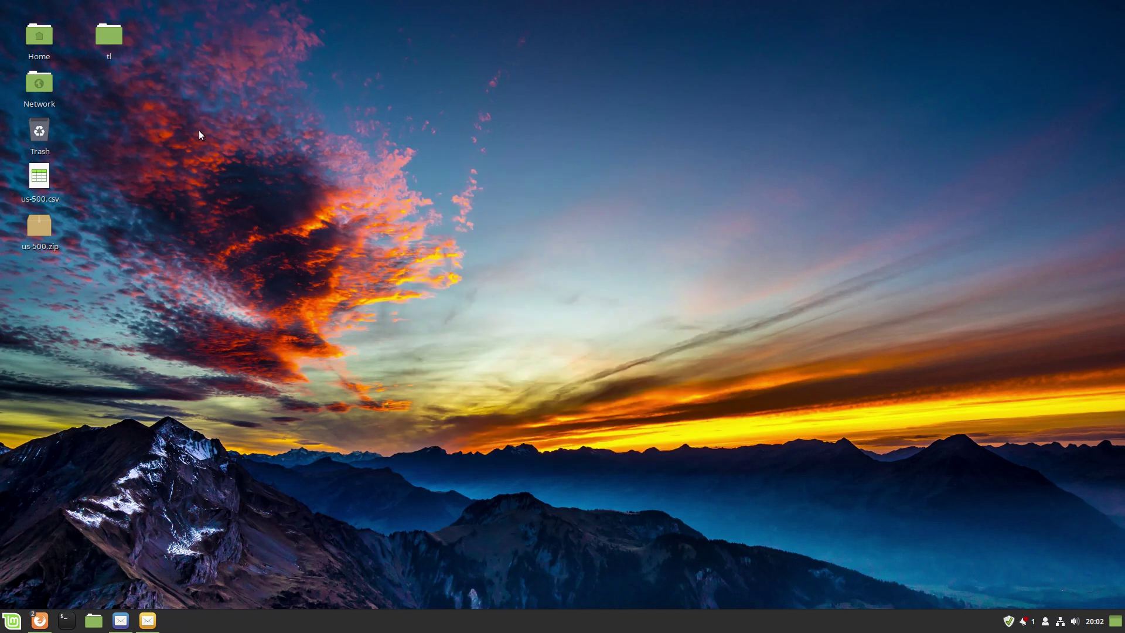
double_click(39, 174)
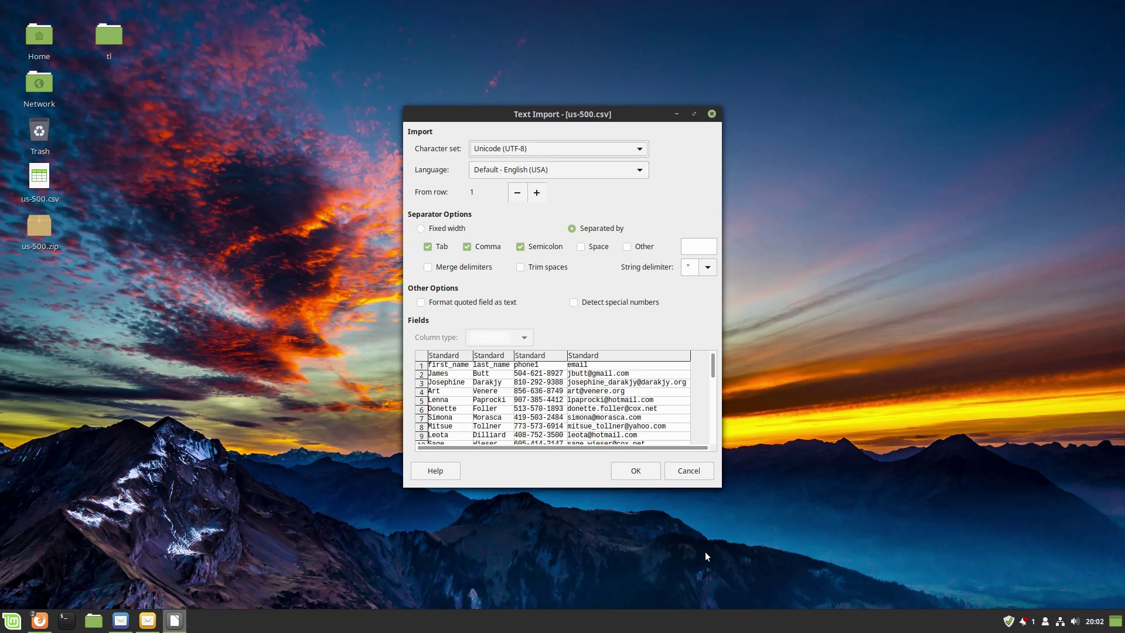
click(635, 470)
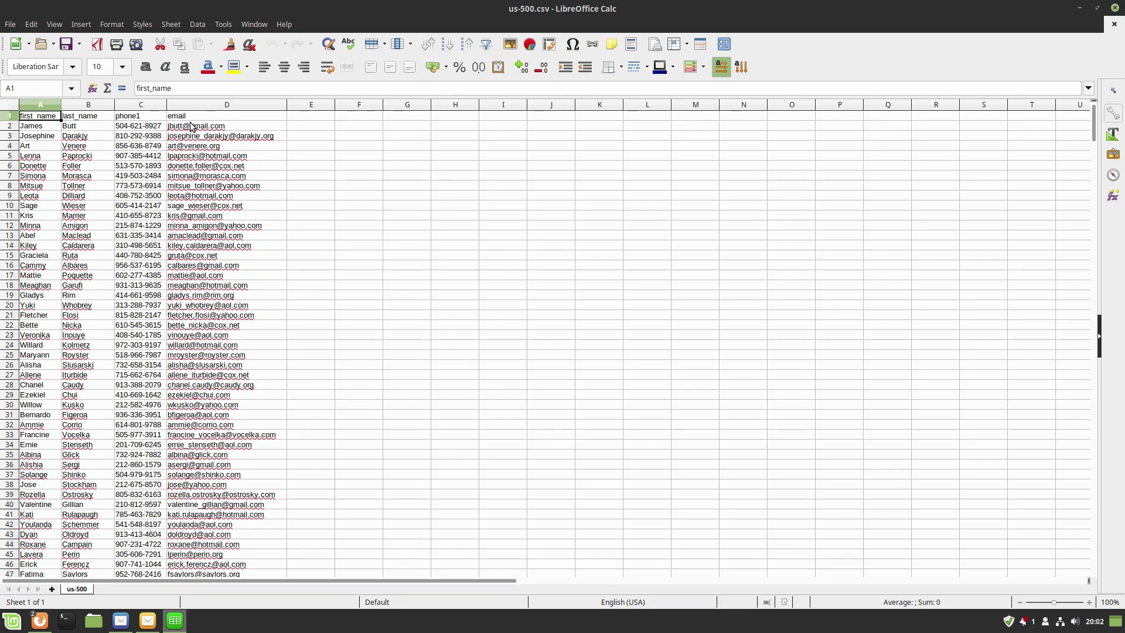
Check which file formats Calc offers for exporting the us-500 spreadsheet, and close the export dialog without saving
click(10, 24)
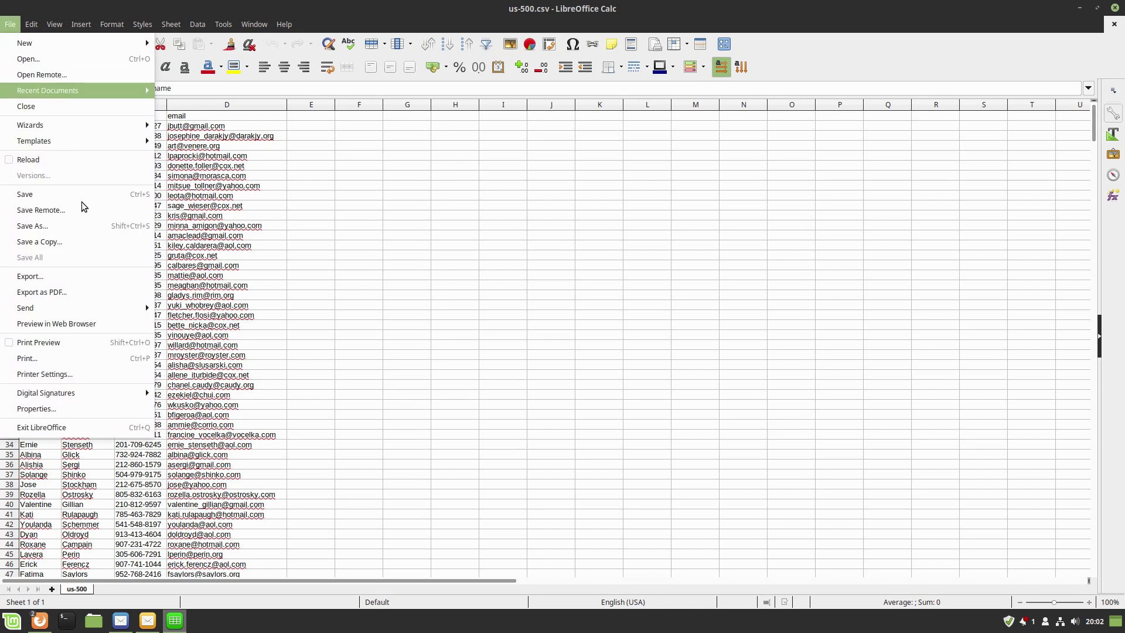
click(82, 282)
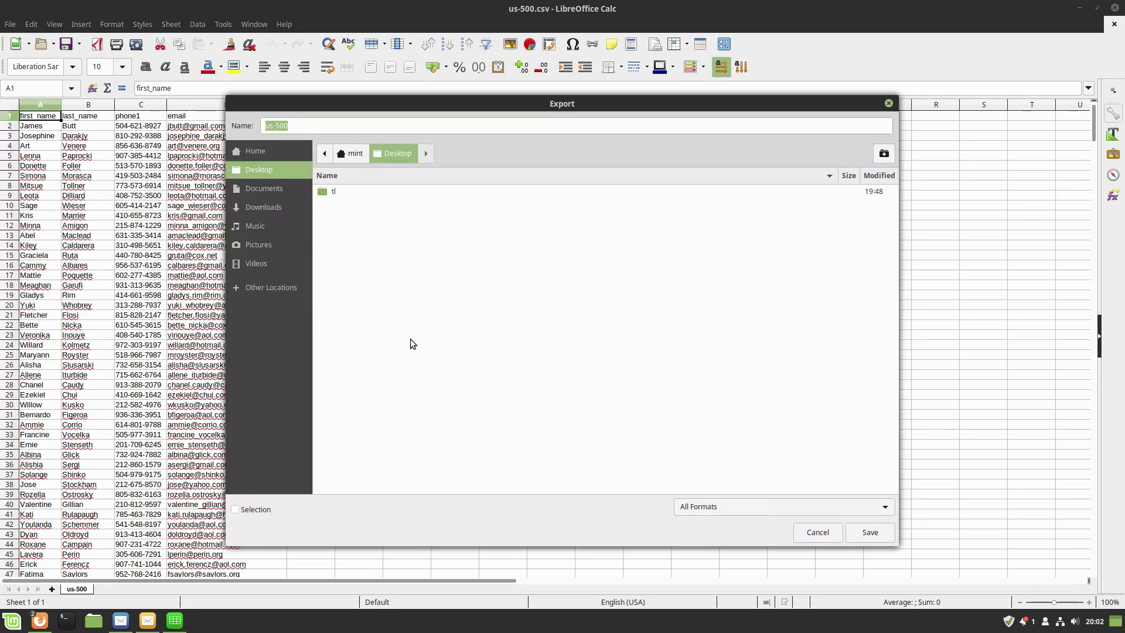
click(807, 505)
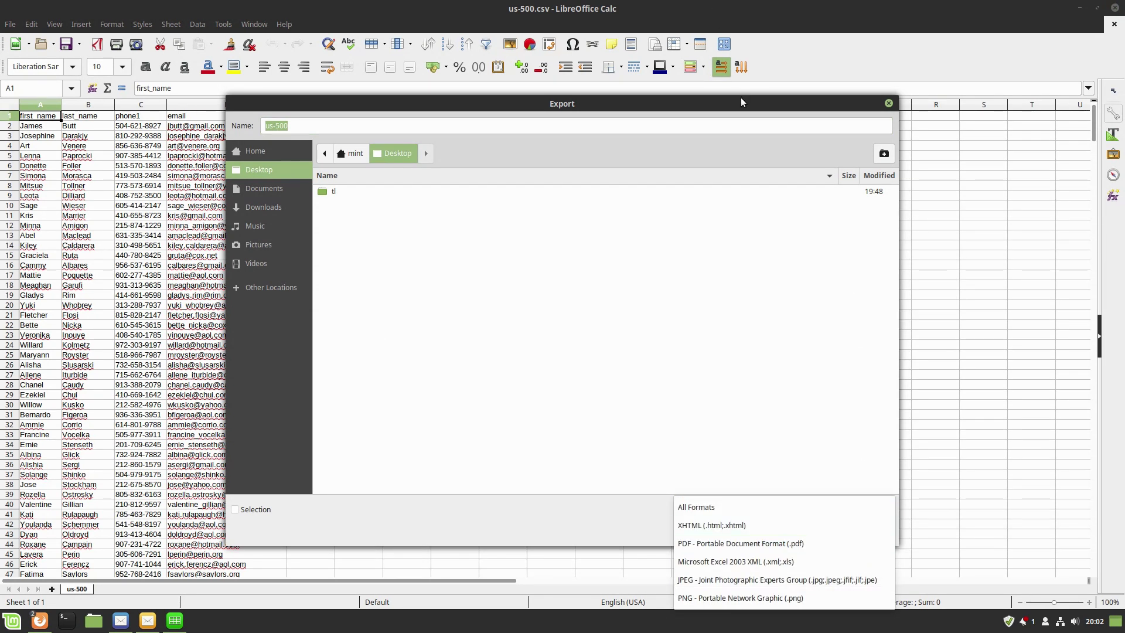
click(735, 71)
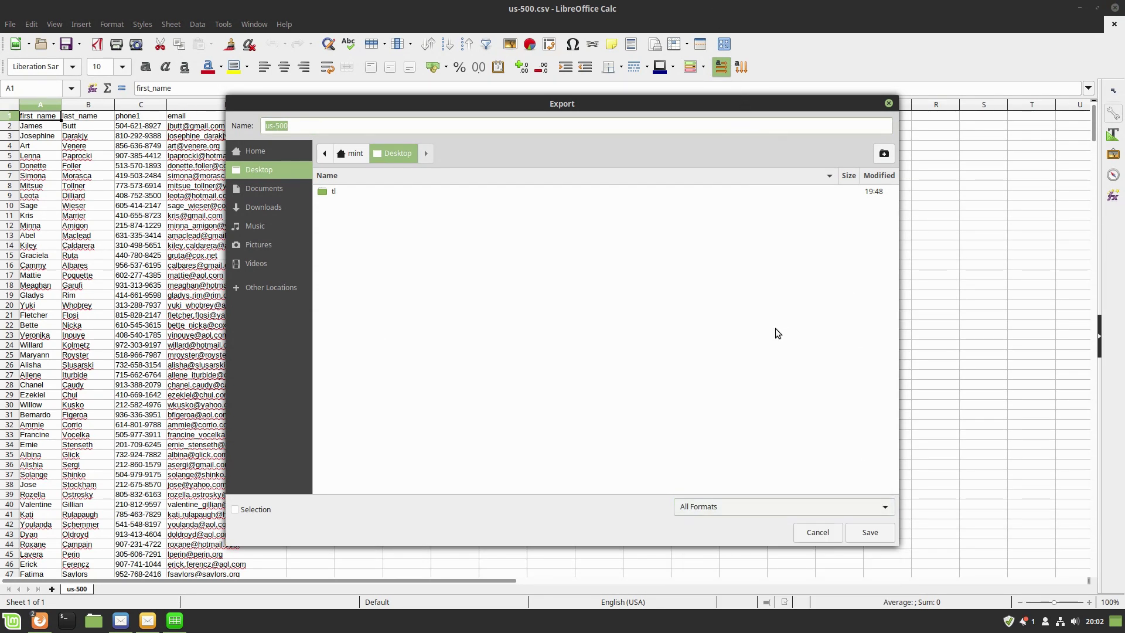
click(891, 508)
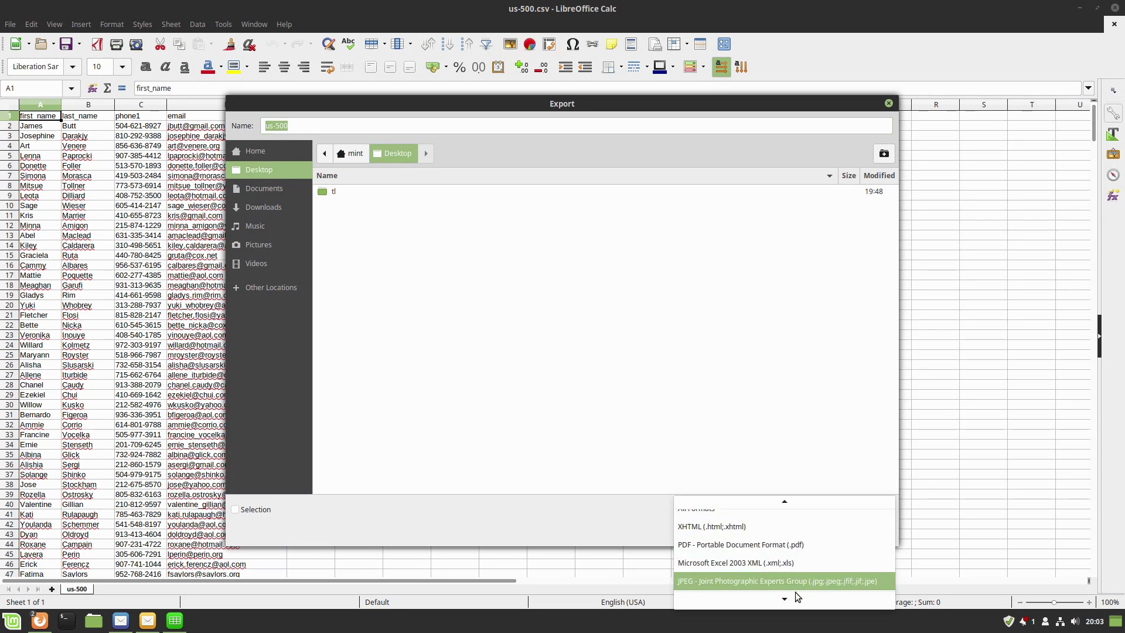
mouse_move(786, 597)
mouse_move(785, 505)
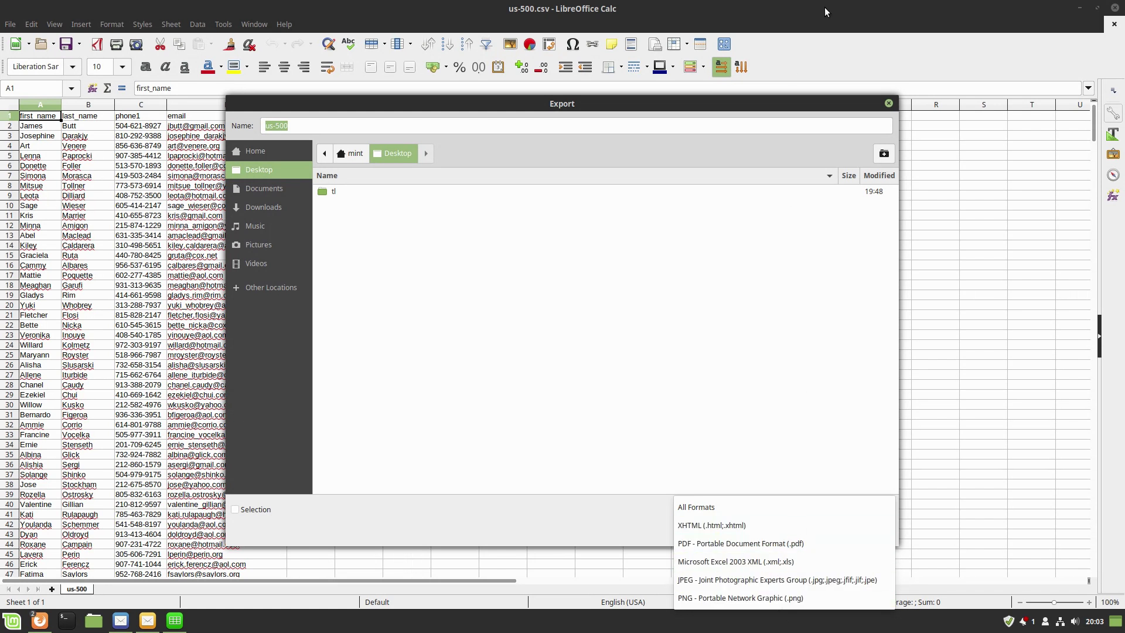
click(887, 99)
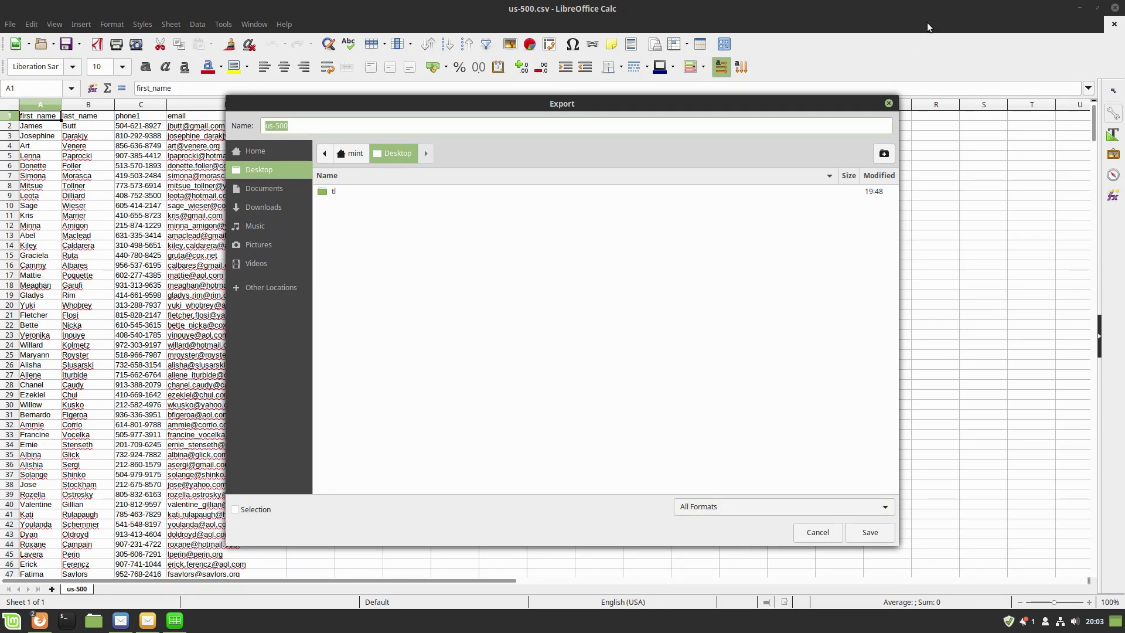
click(888, 104)
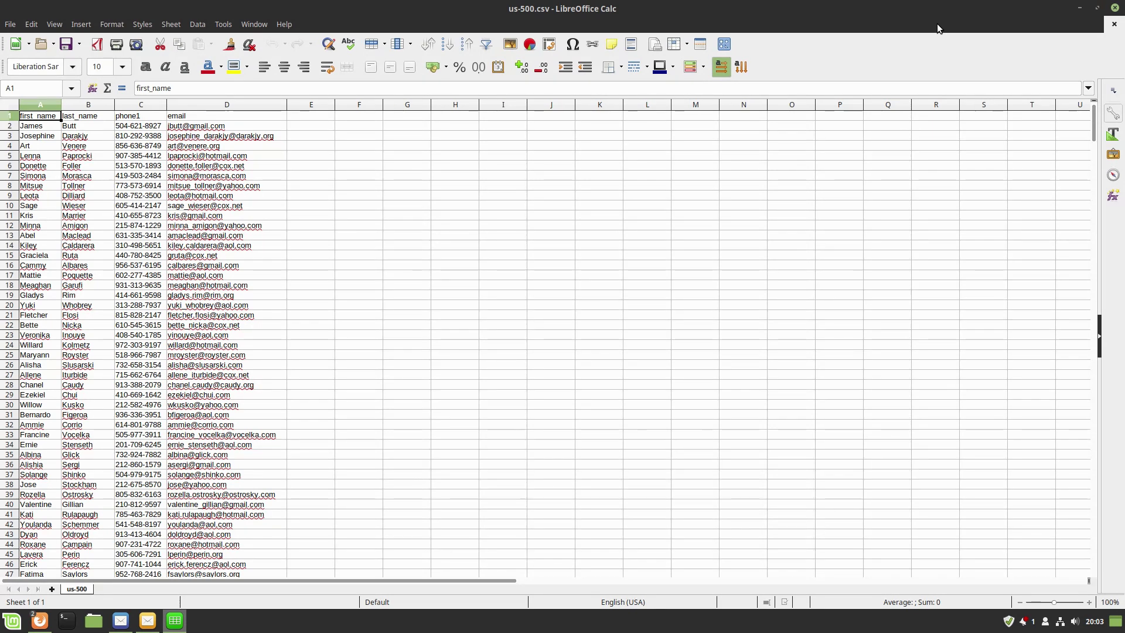
Minimize the spreadsheet, switch to Thunderbird and open its Address Book
click(1079, 8)
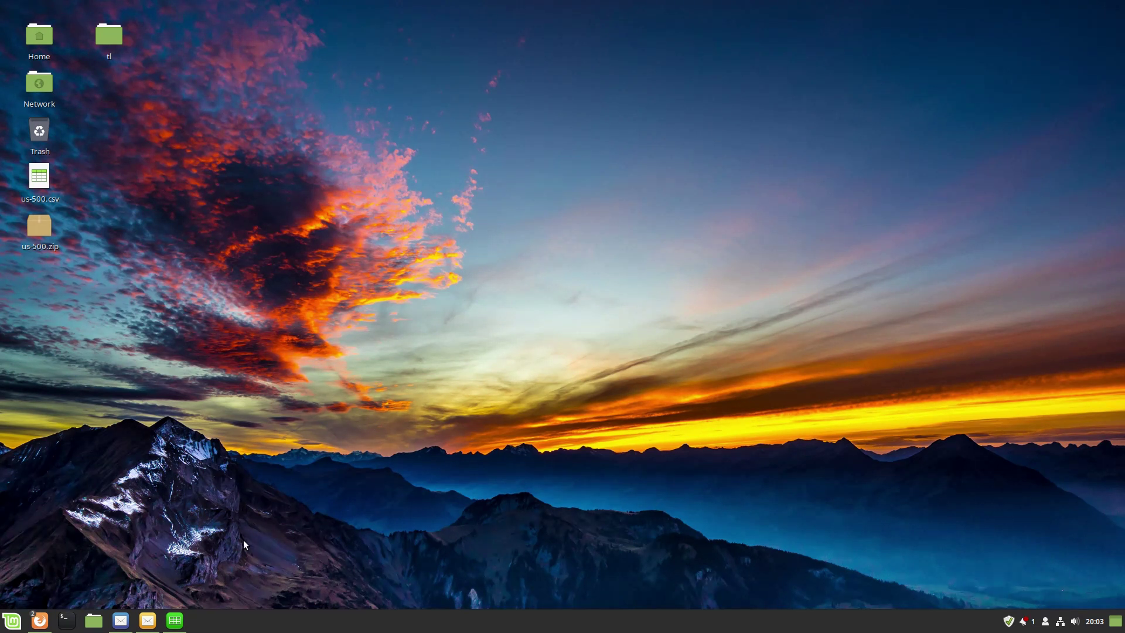
click(121, 620)
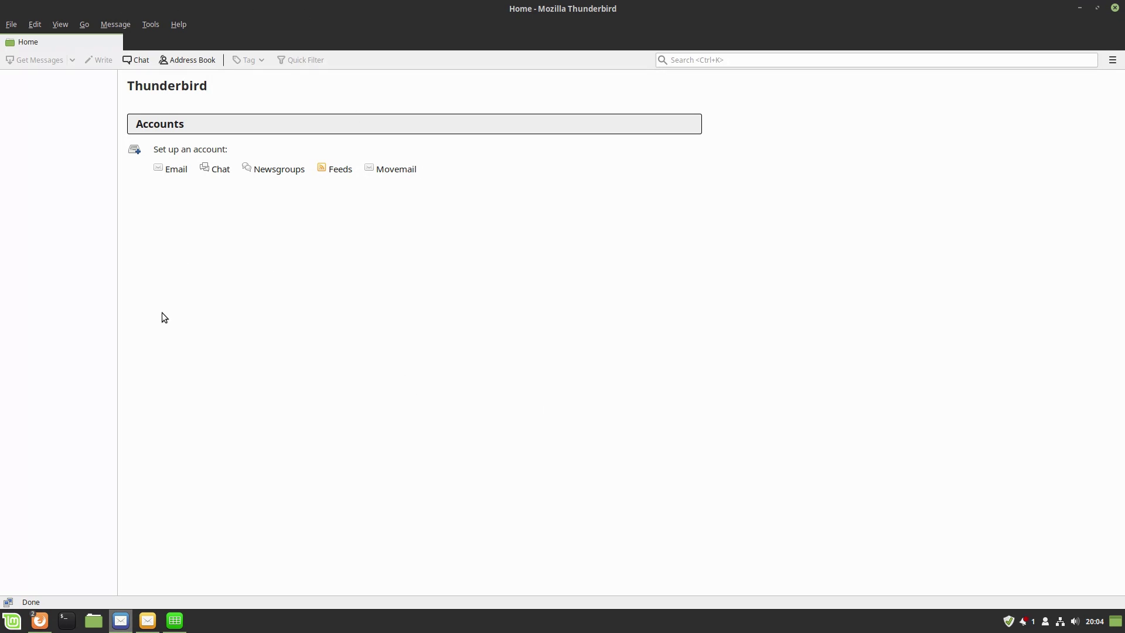
click(155, 23)
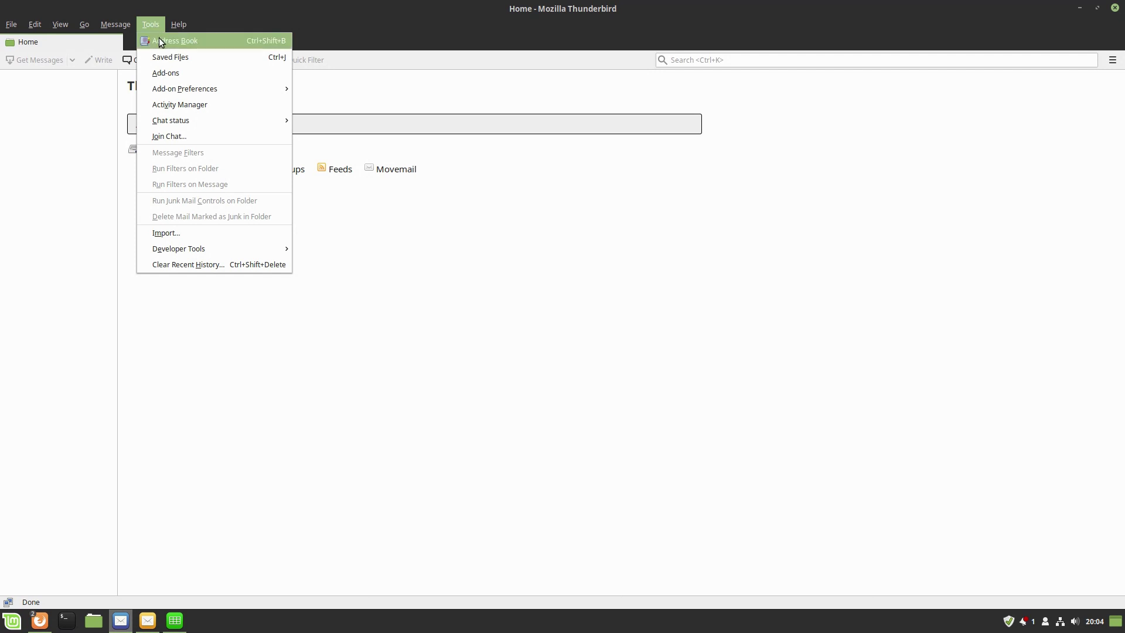
click(159, 37)
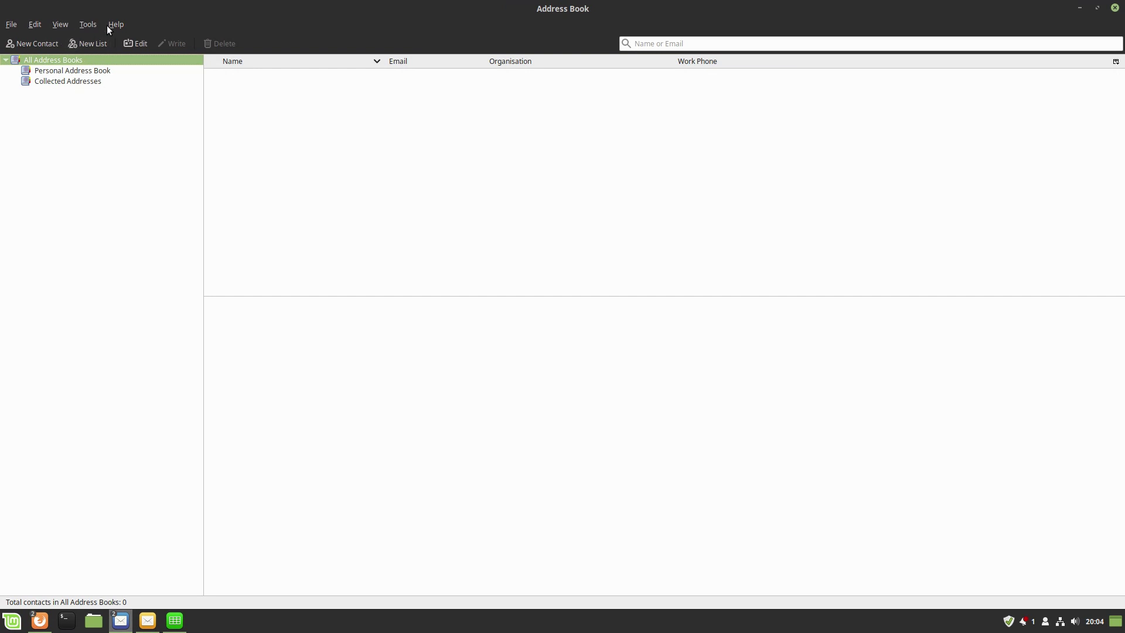
Start the import wizard for address books and choose the text file (LDIF, .tab, .csv, .txt) type
click(88, 24)
click(83, 115)
right_click(80, 102)
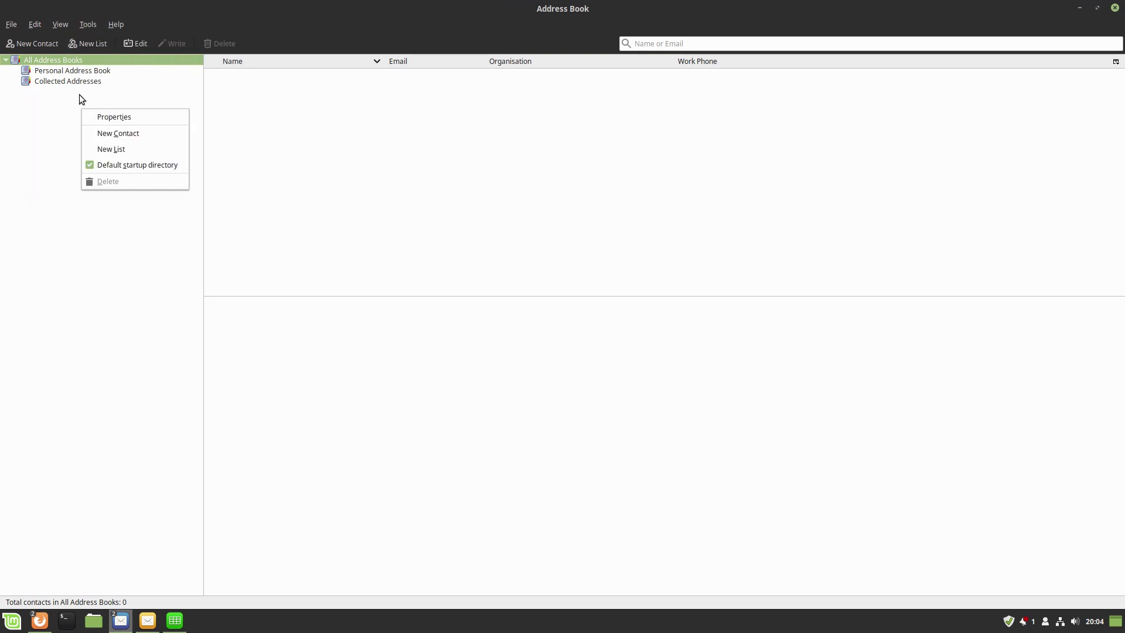
click(83, 24)
click(83, 23)
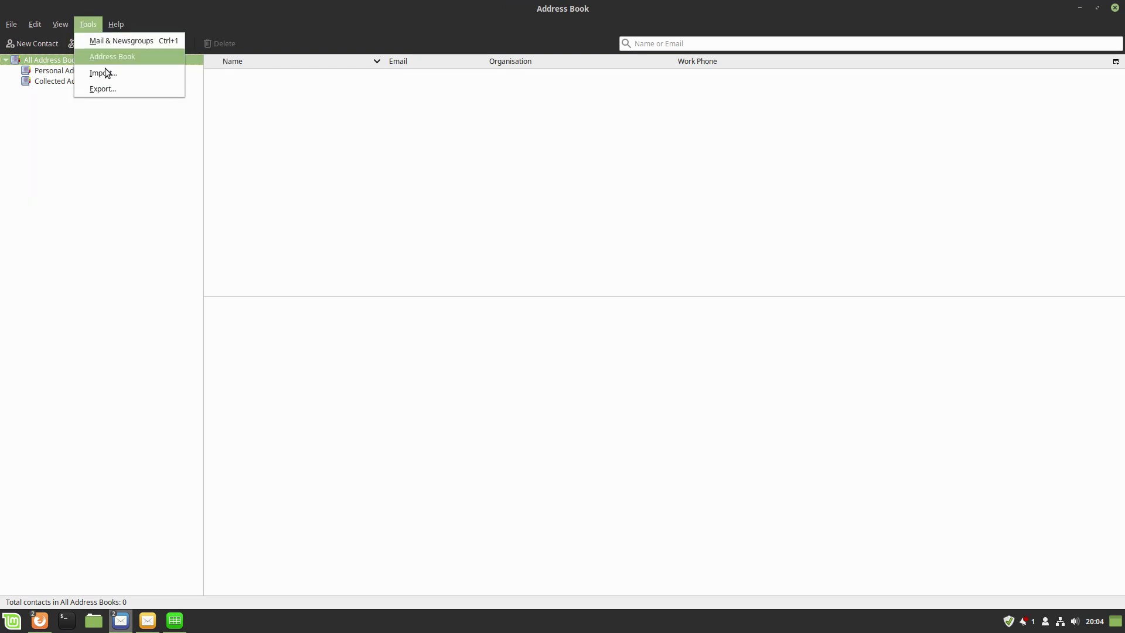
click(108, 75)
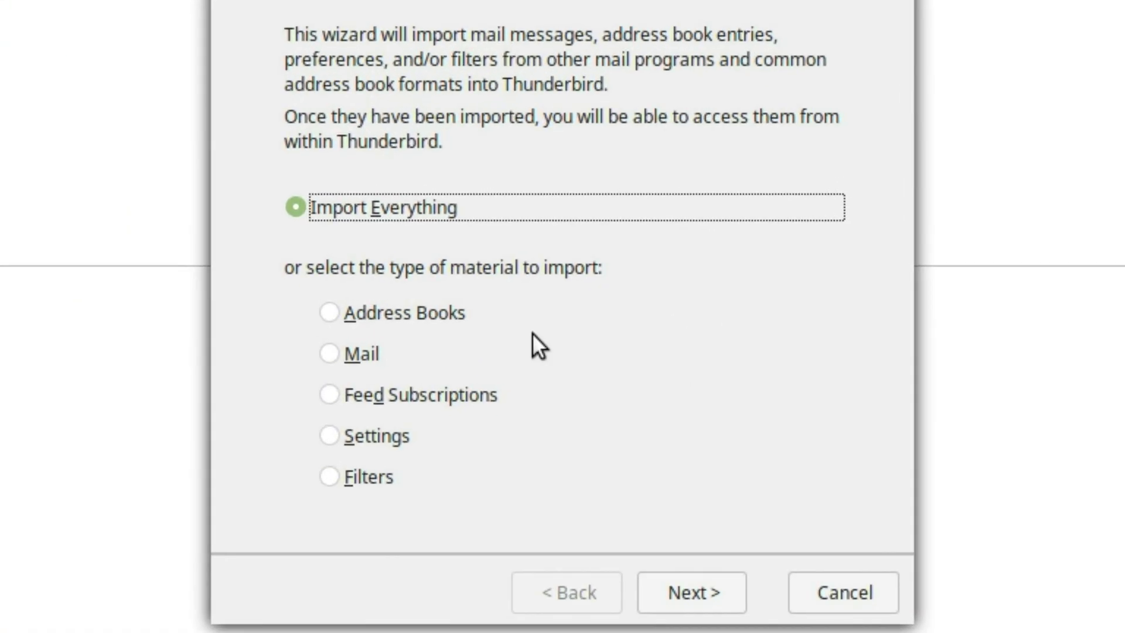
click(413, 319)
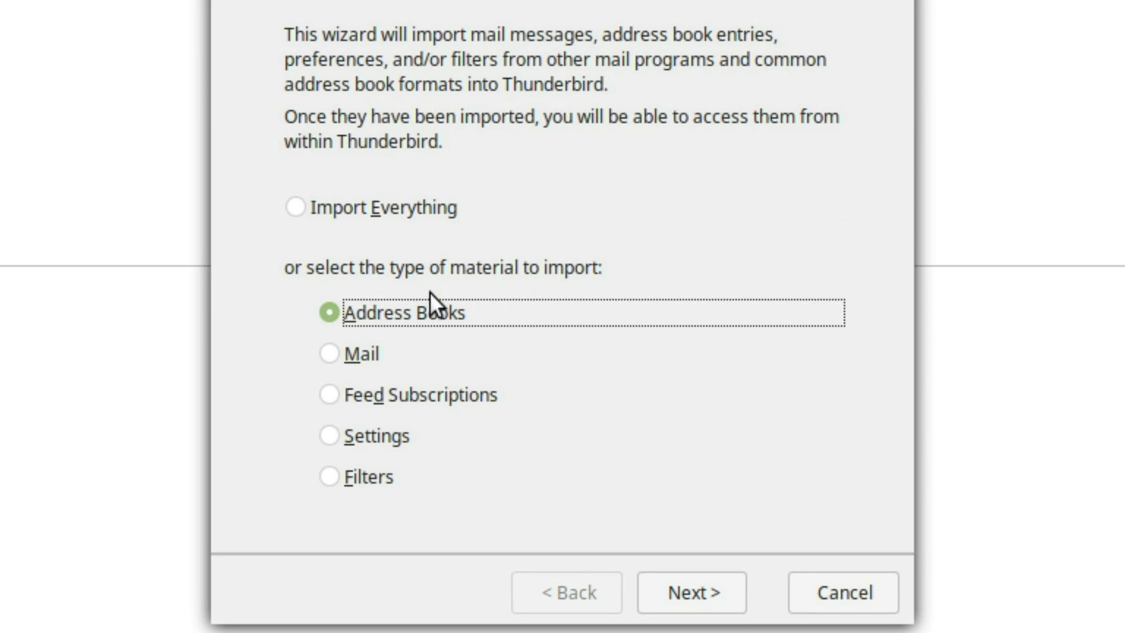
click(702, 595)
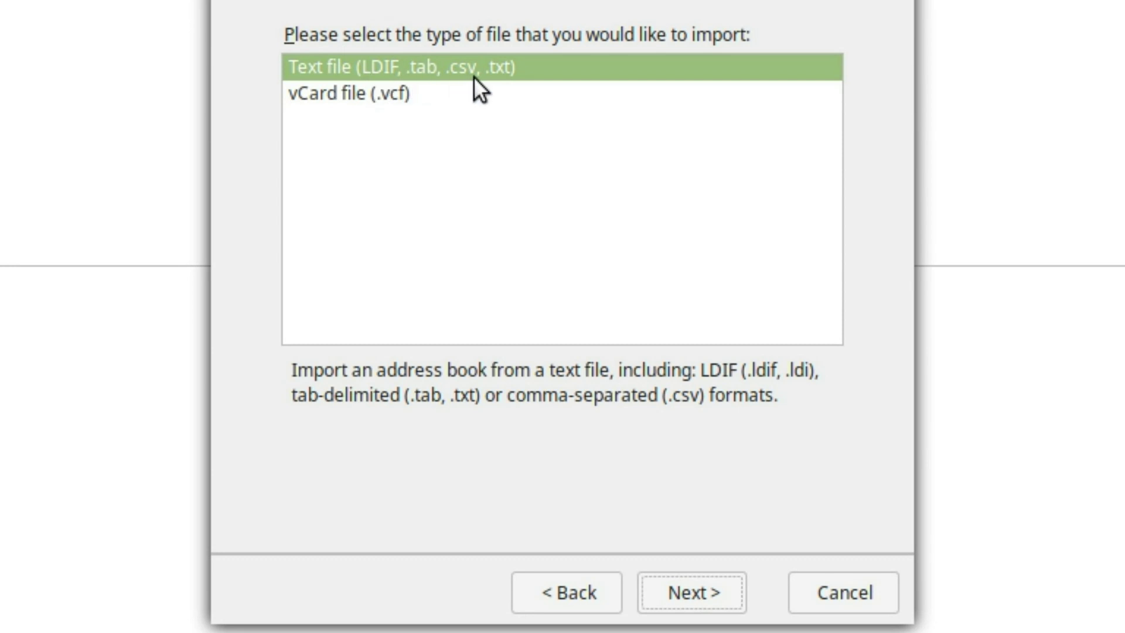
click(691, 592)
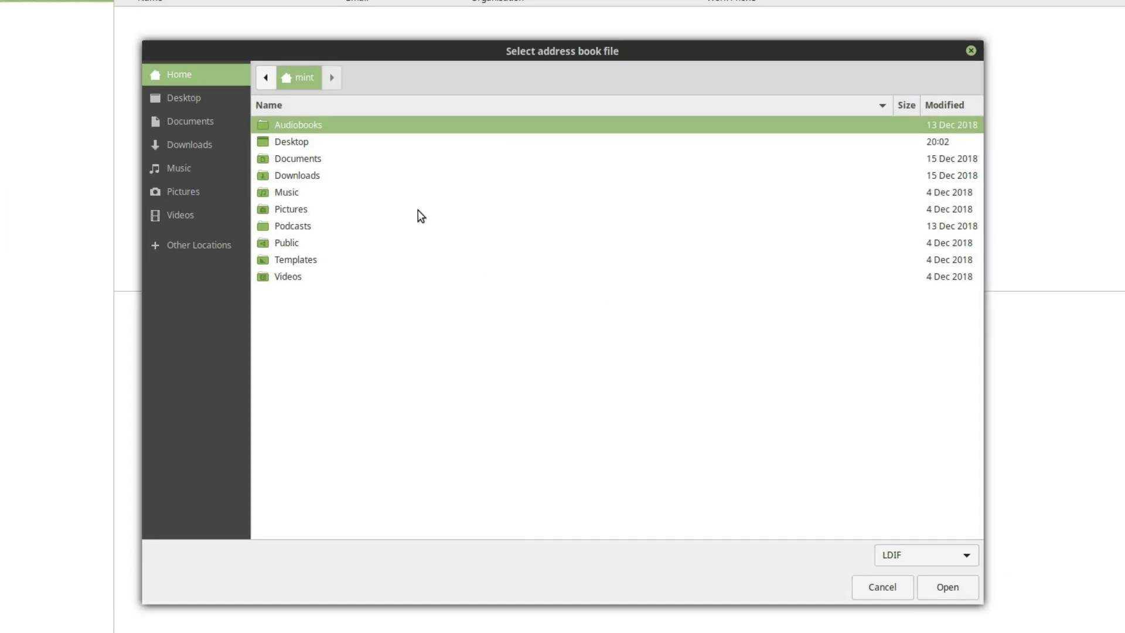
Show comma-separated files in the Desktop folder and load us-500.csv for the address book import
double_click(307, 141)
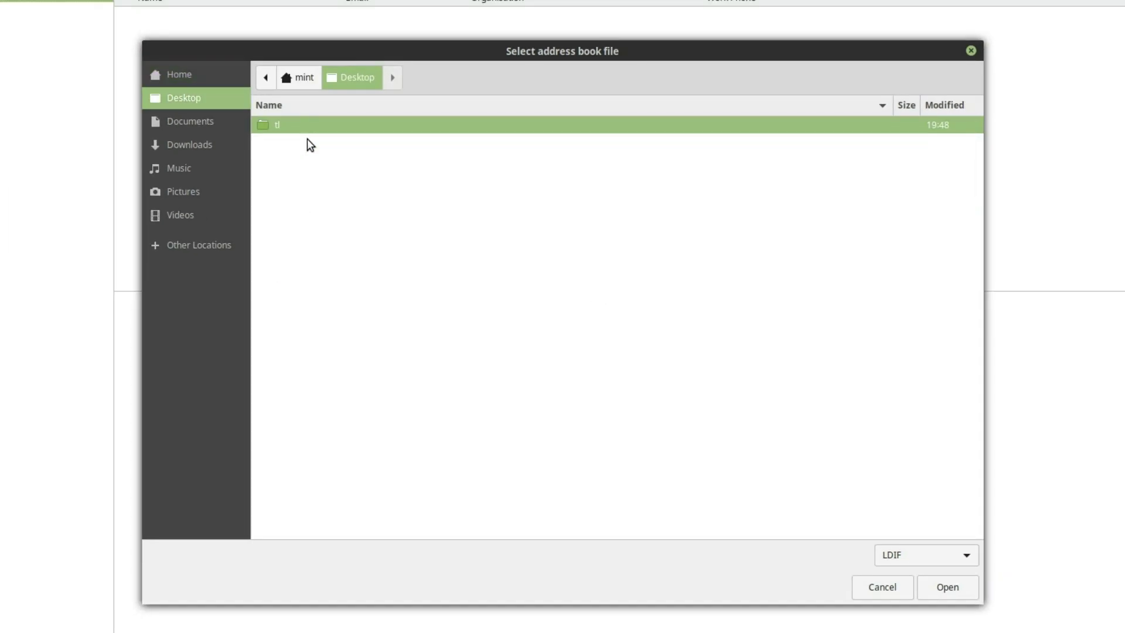
click(964, 555)
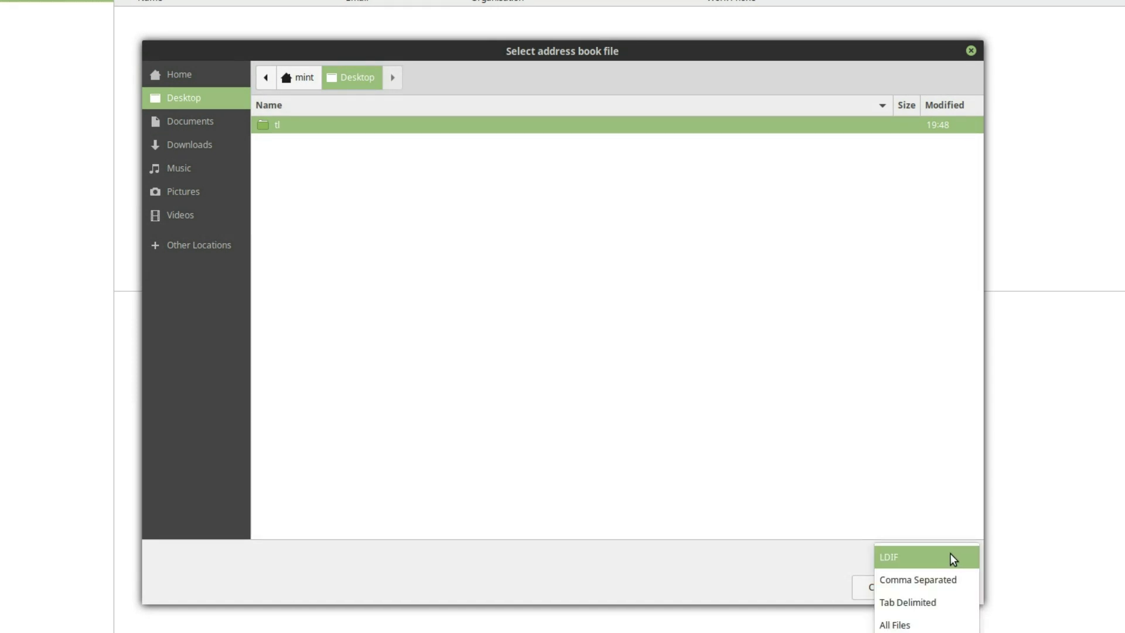
key(Escape)
click(951, 580)
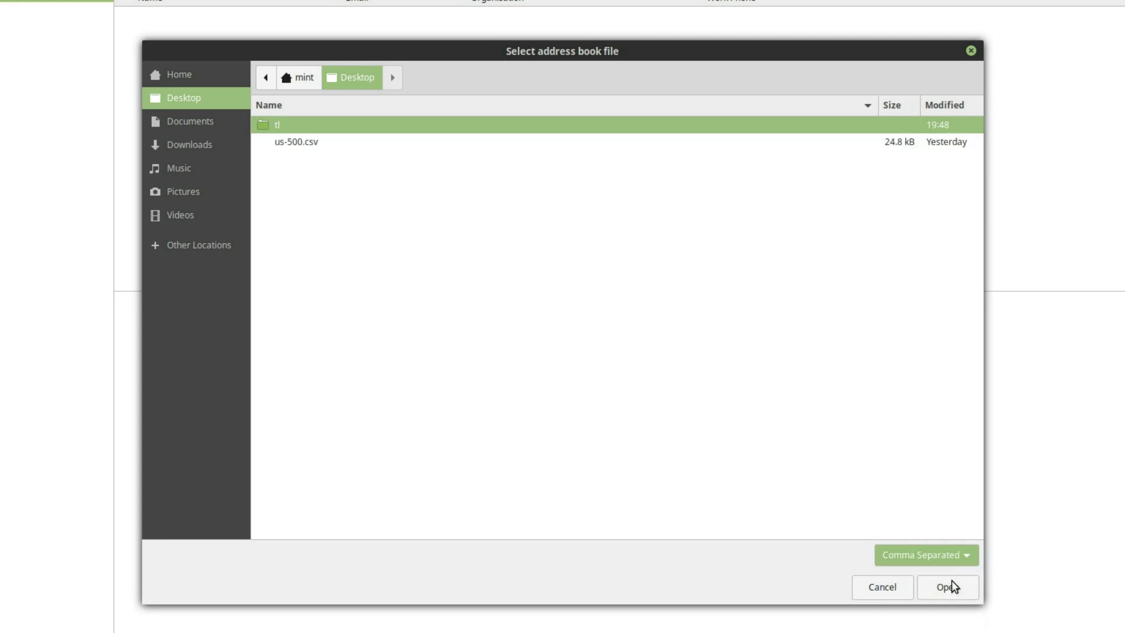
click(293, 143)
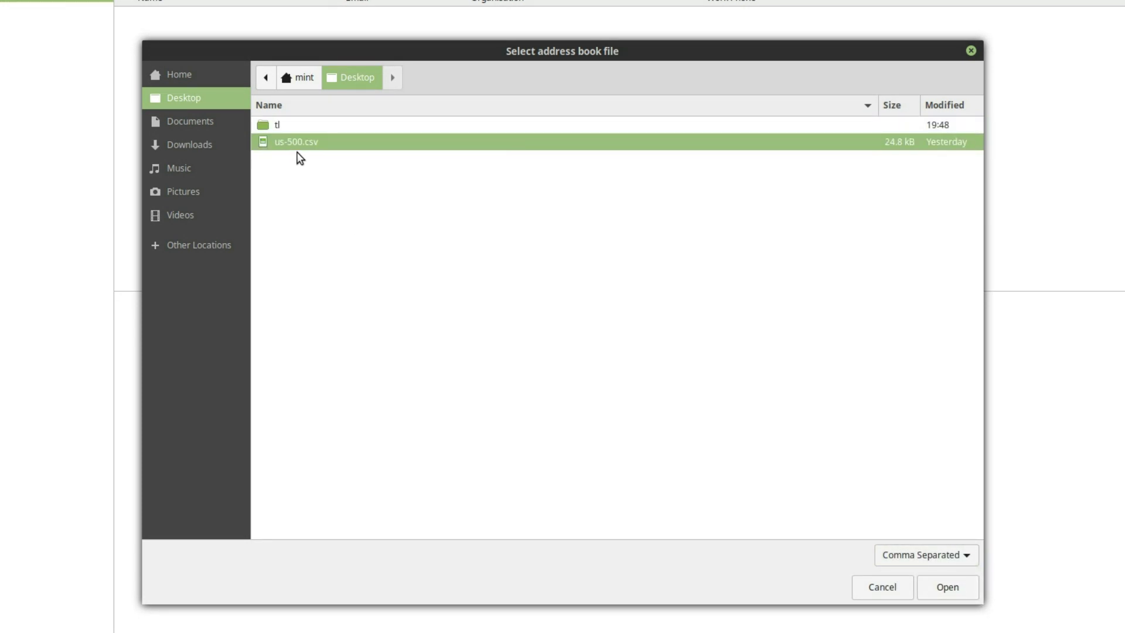
click(949, 588)
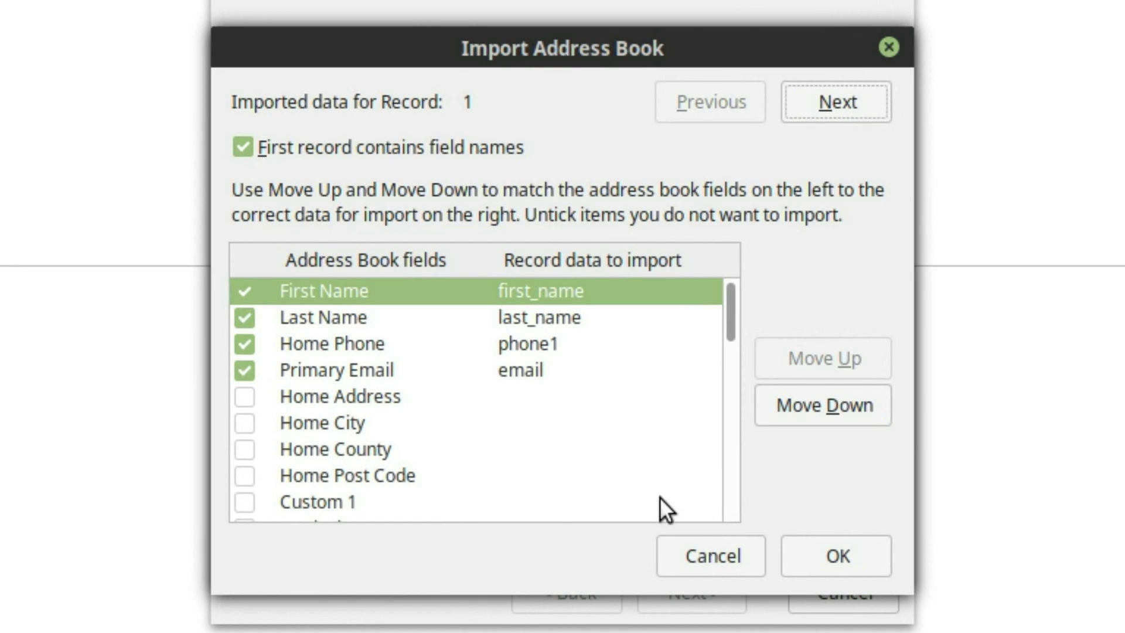
Enlarge the Import Address Book dialog and look through the full list of address book fields and matched record data
scroll(382, 362, down, 10)
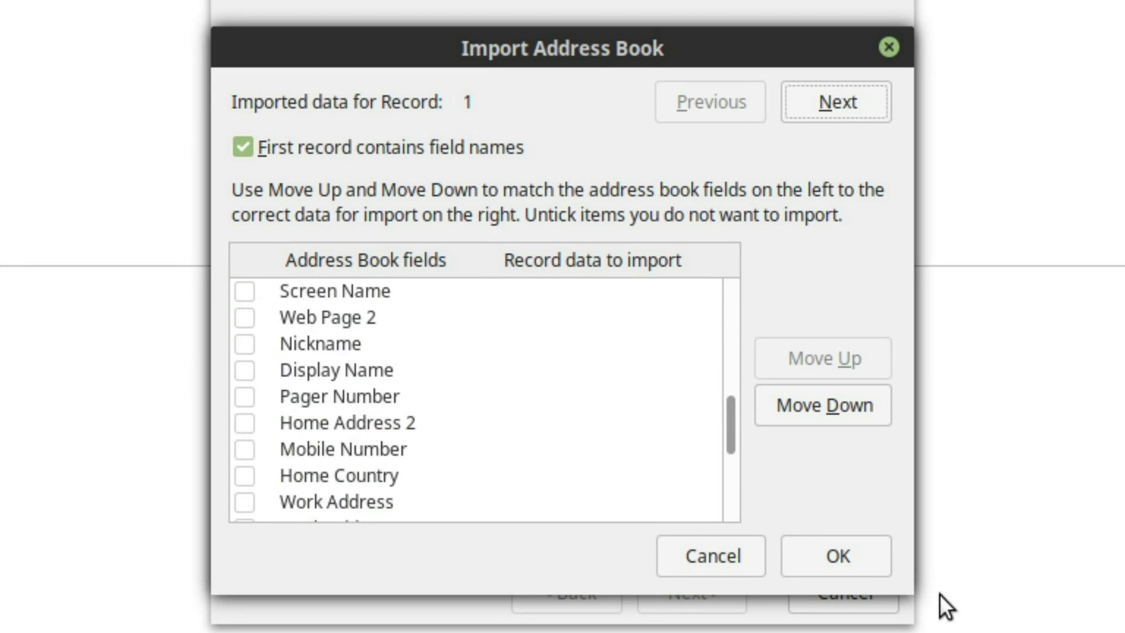
drag(775, 473, 1124, 632)
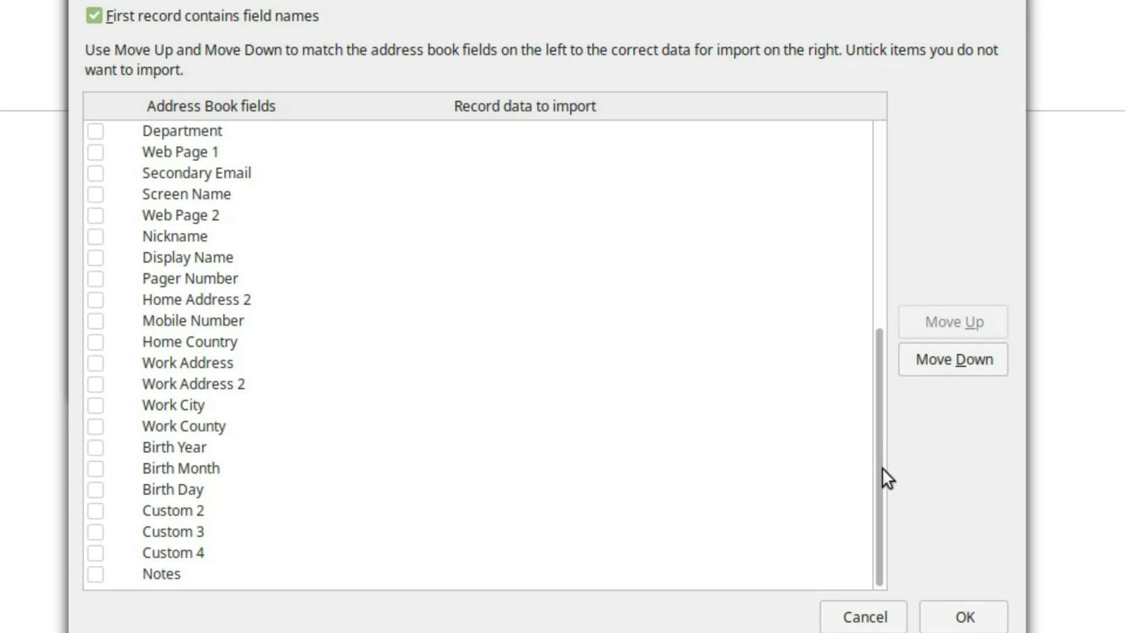
drag(878, 475, 863, 229)
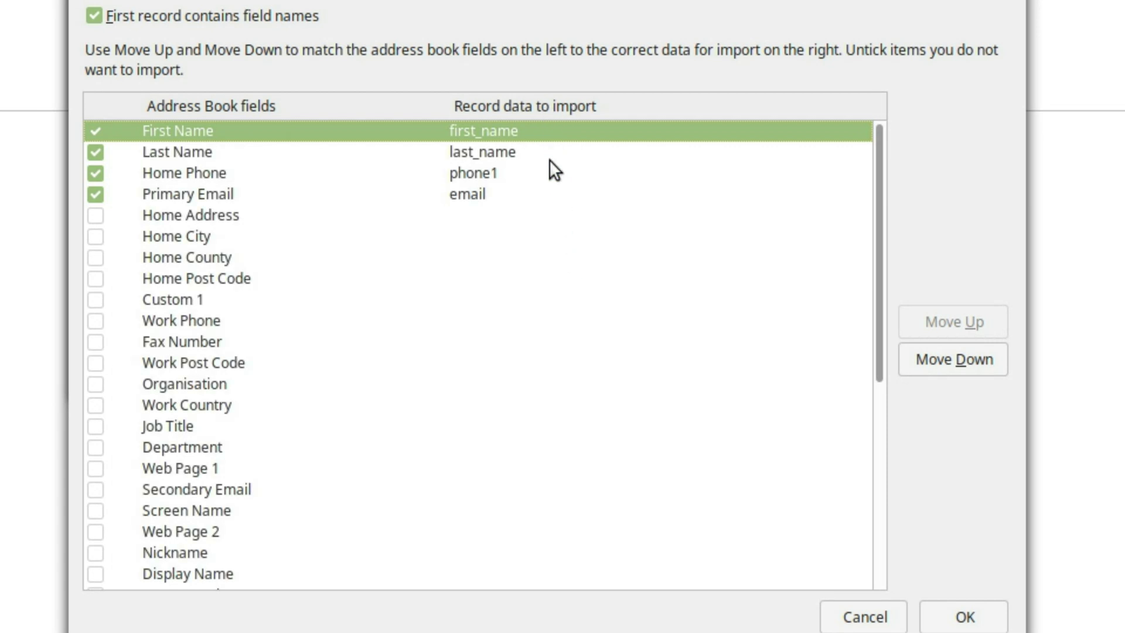
Try moving the Home County field up and back down in the field matching list
click(195, 224)
click(195, 234)
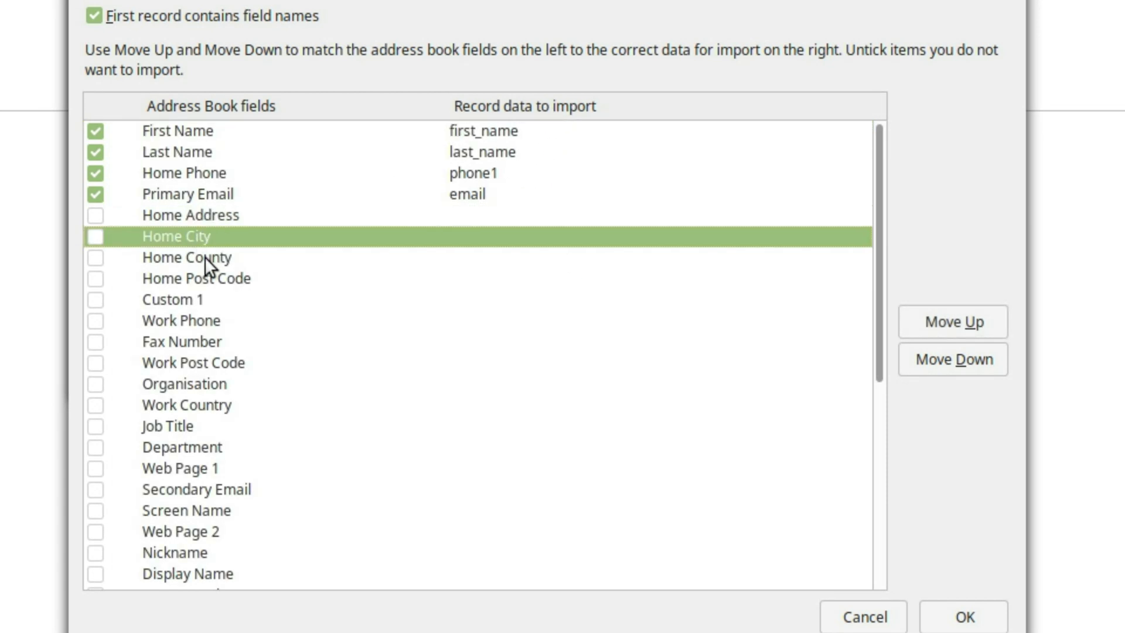
click(204, 257)
click(948, 325)
click(947, 324)
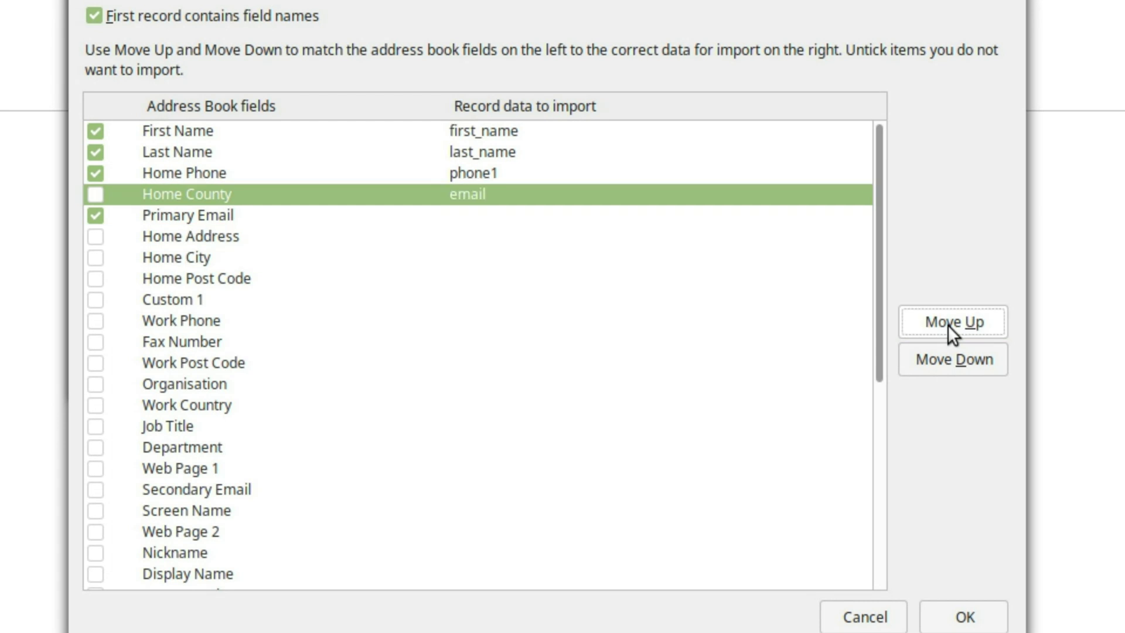
click(947, 325)
click(947, 324)
click(965, 361)
click(964, 361)
click(965, 361)
click(964, 361)
click(965, 361)
click(964, 361)
click(965, 361)
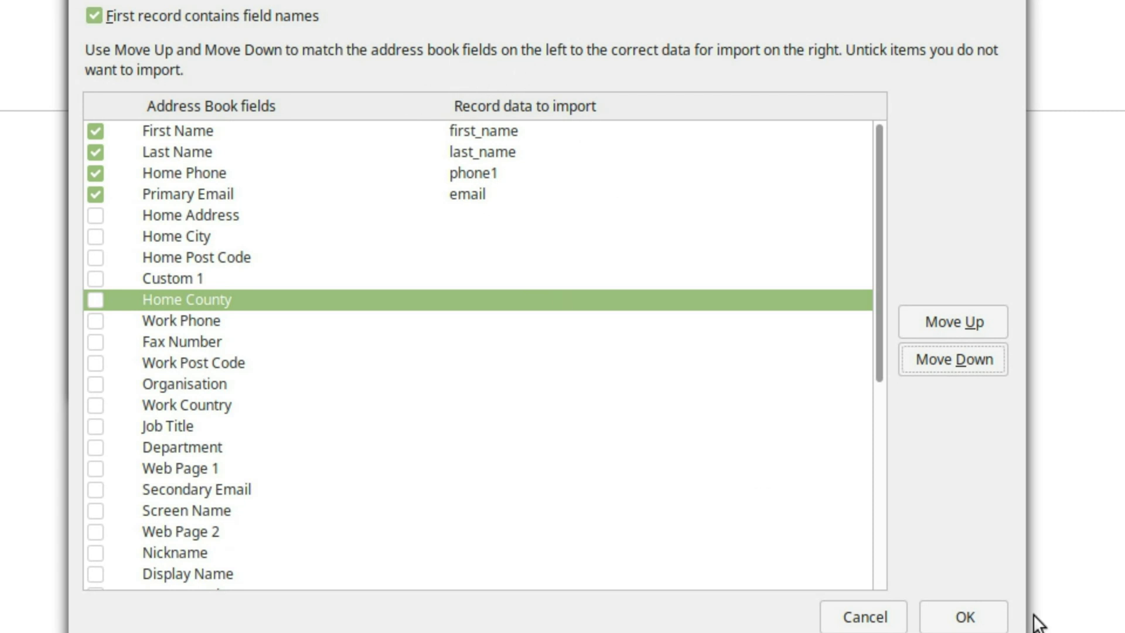
Accept the field matching, finish the import and display the us-500 address book
click(964, 617)
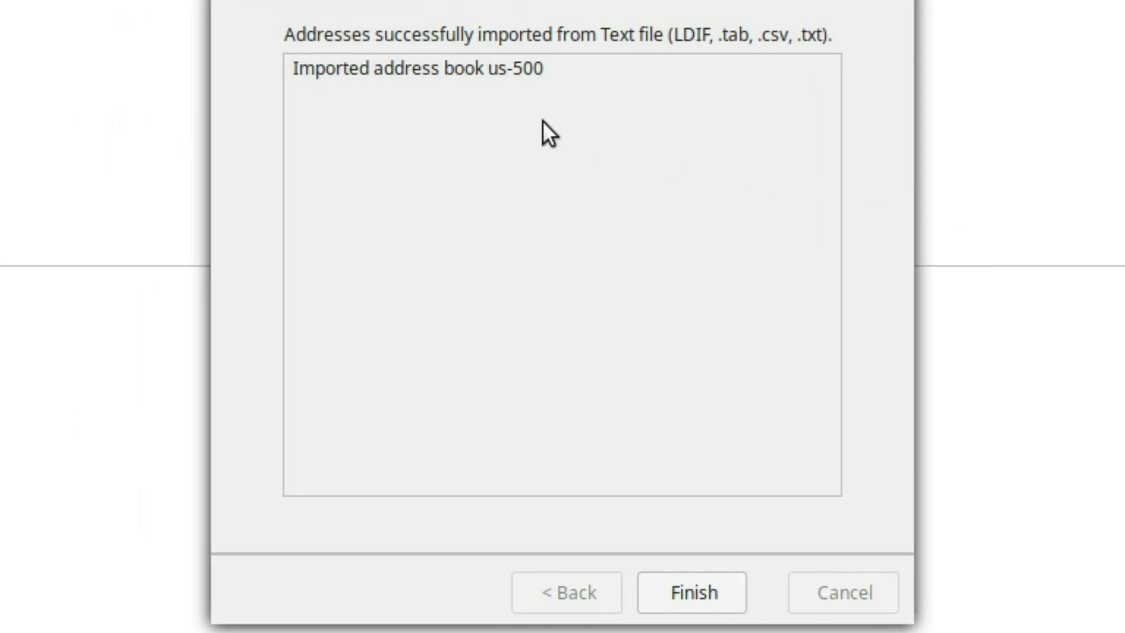
click(710, 586)
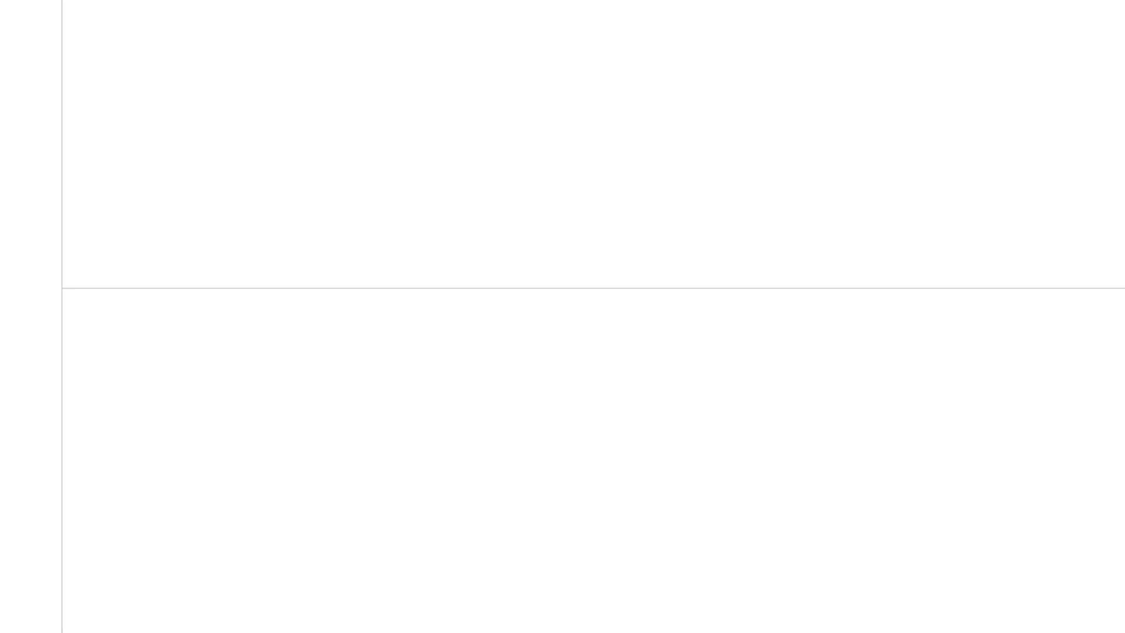
click(66, 71)
click(51, 81)
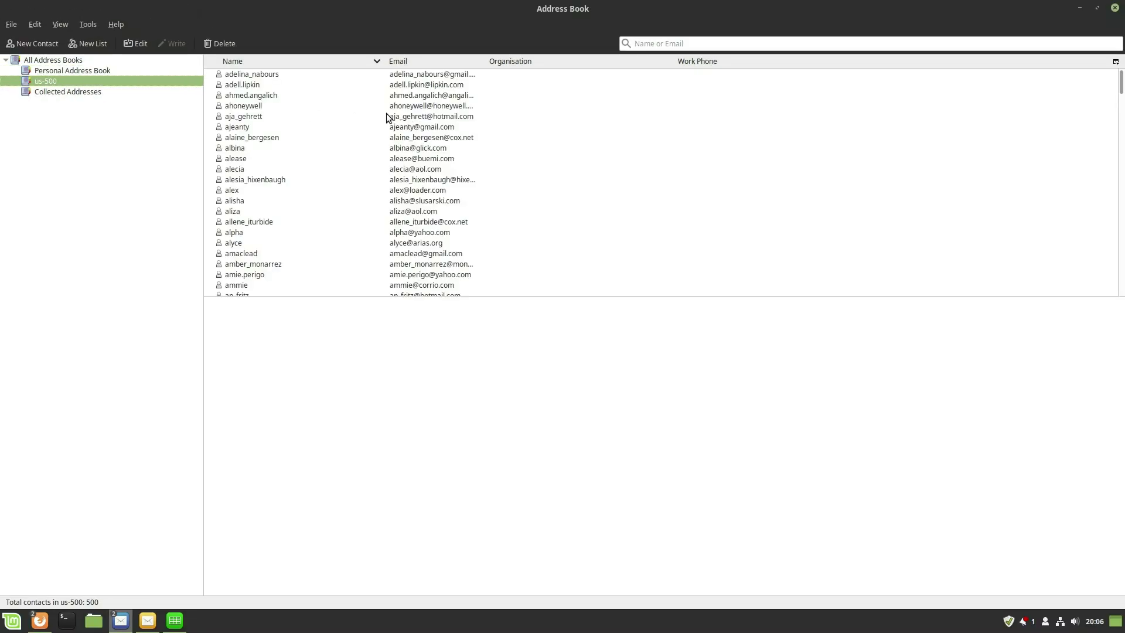
Enlarge the contact list and inspect one imported contact's details, closing the contact without changes
drag(401, 295, 401, 456)
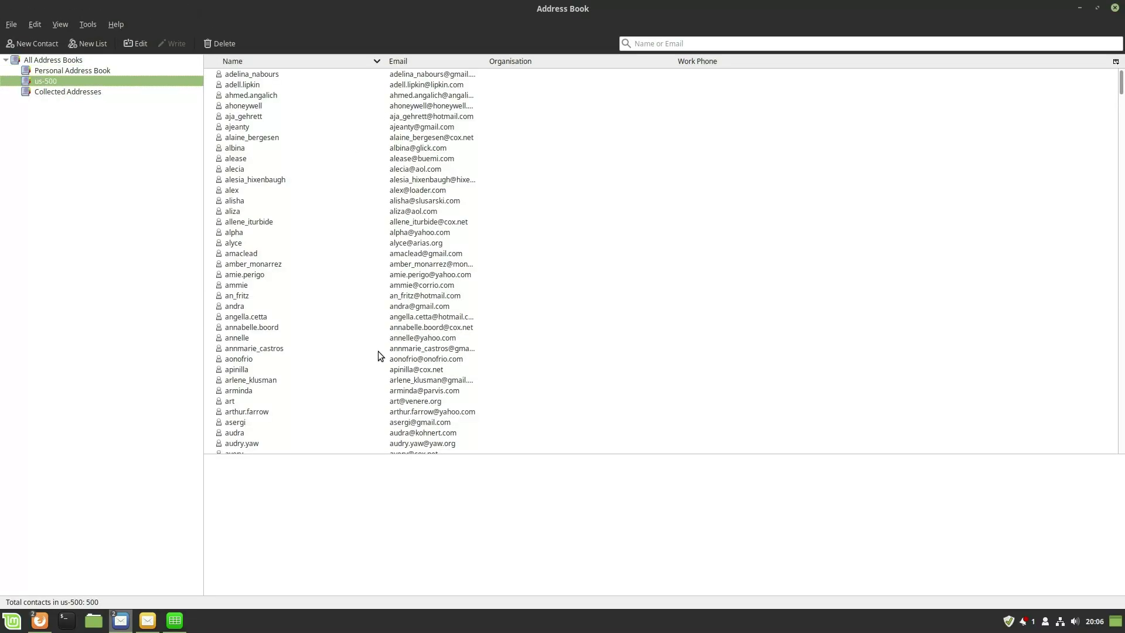
click(260, 128)
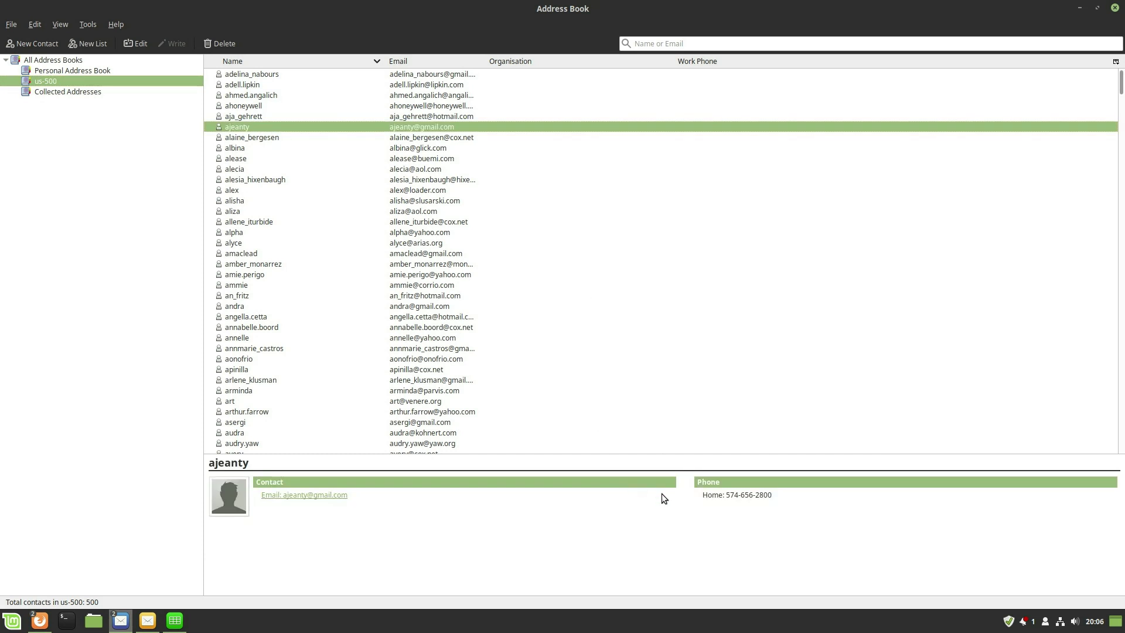
double_click(241, 128)
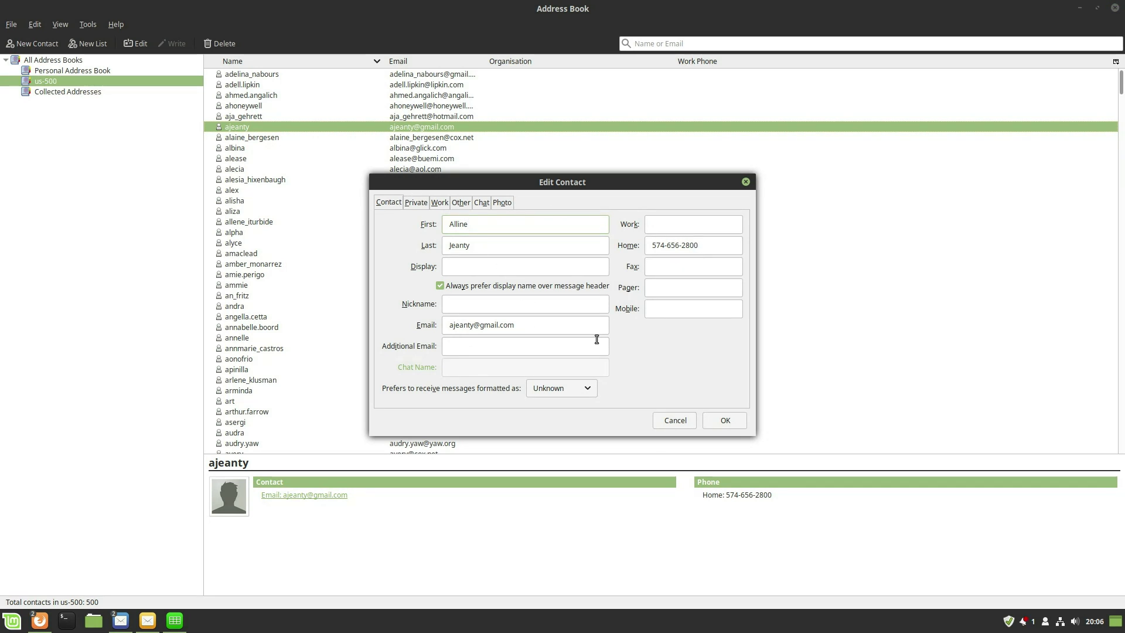
click(677, 422)
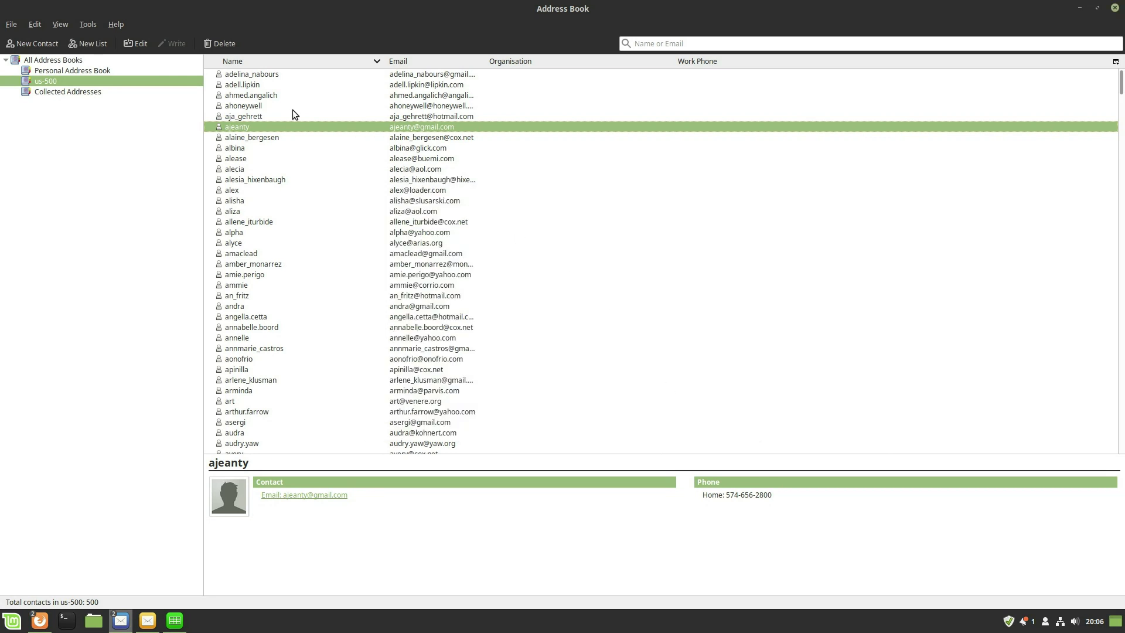
Start exporting the us-500 address book and set the output format to vCard
right_click(46, 80)
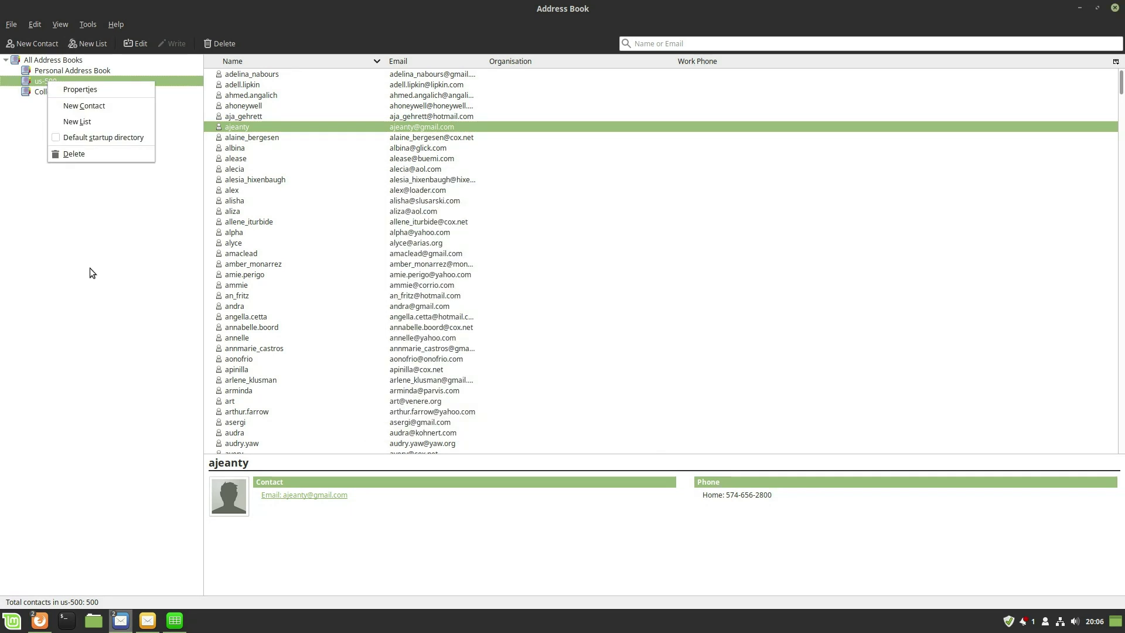
click(90, 272)
click(92, 24)
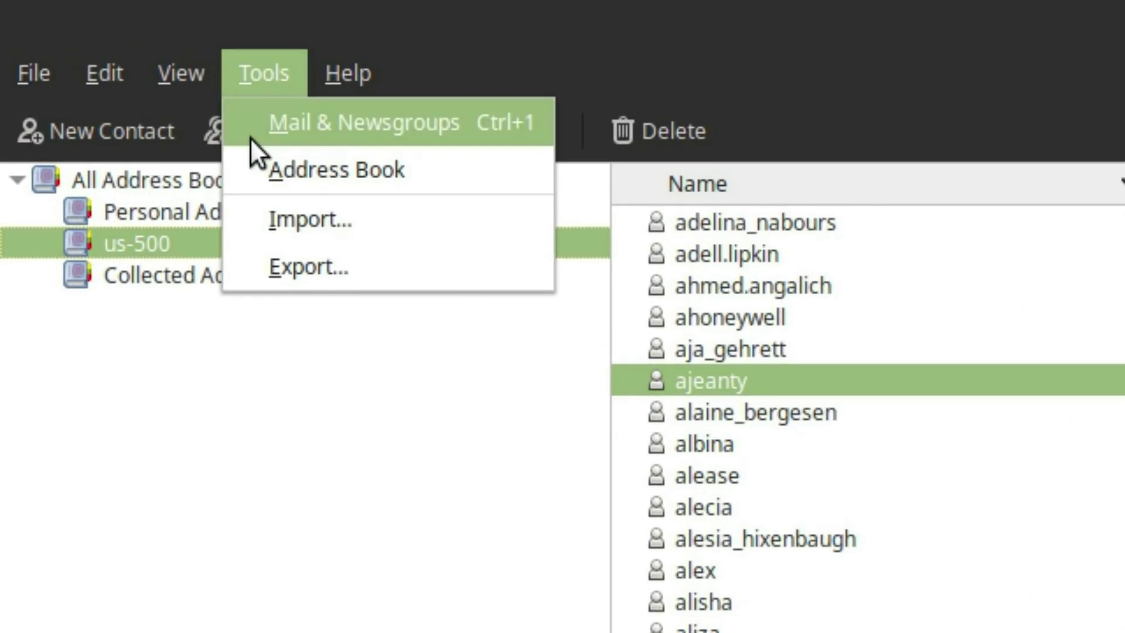
key(Return)
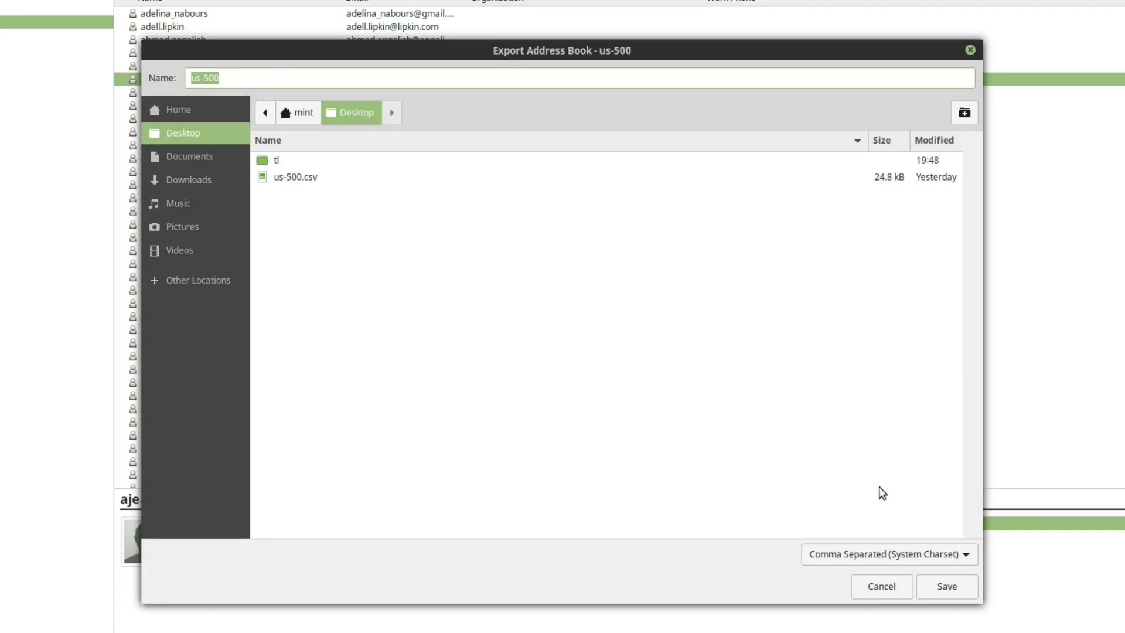
click(967, 554)
scroll(965, 550, down, 1)
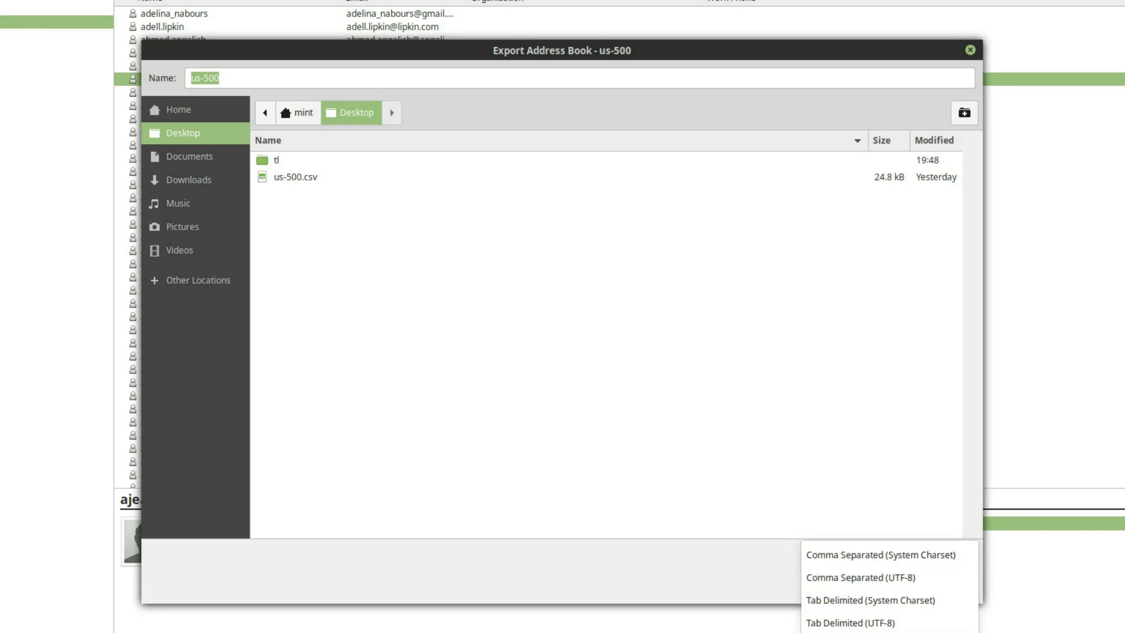
click(849, 631)
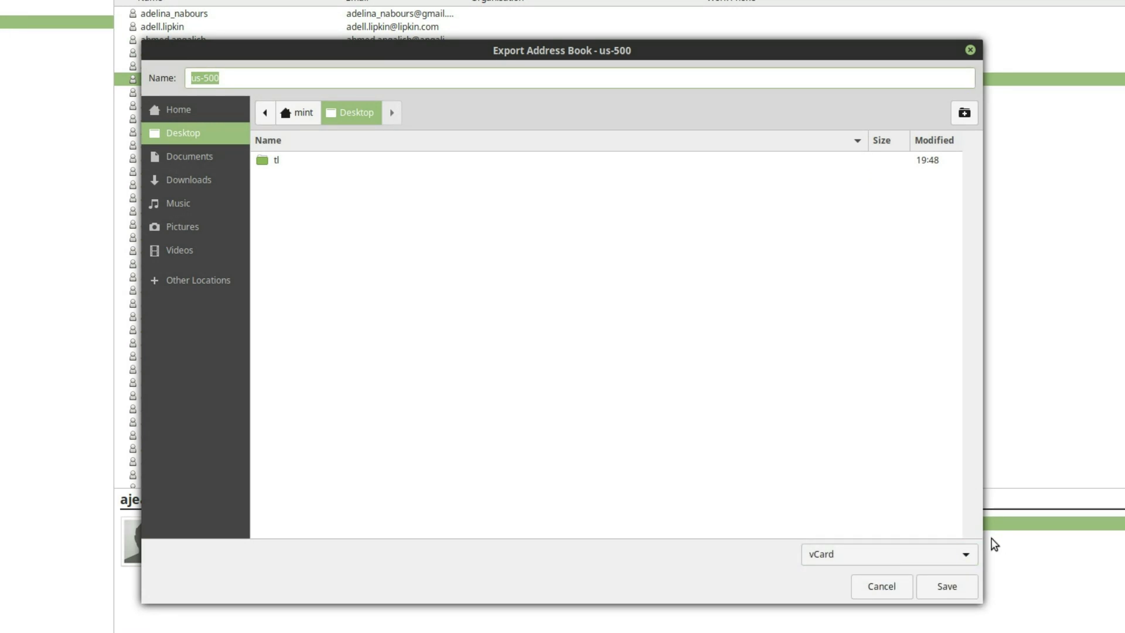
click(966, 560)
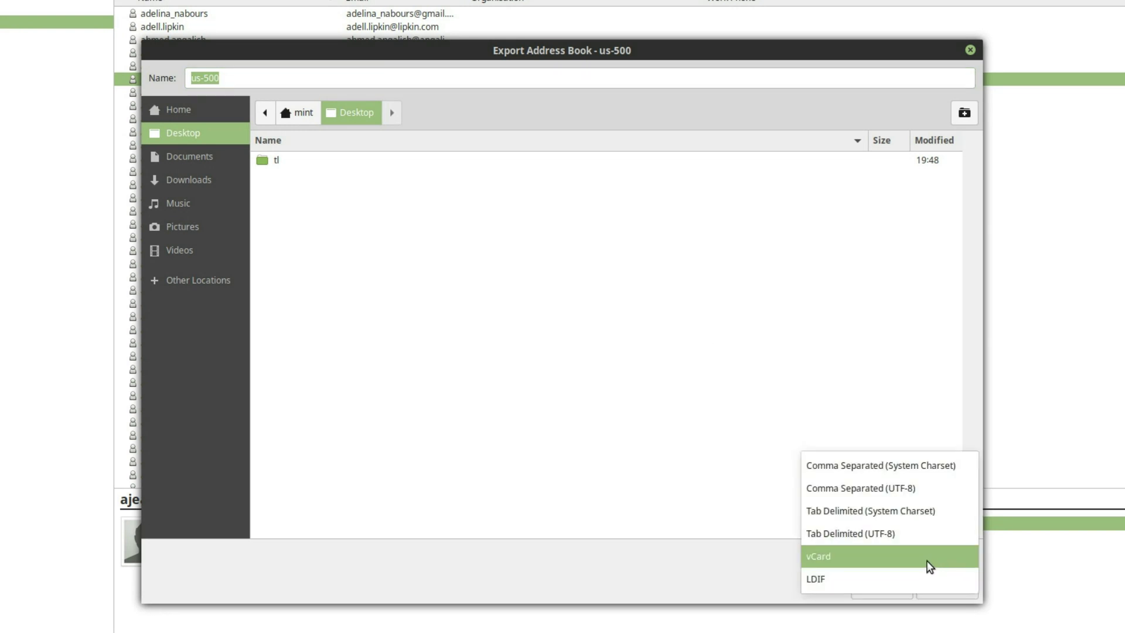
click(877, 555)
Name the export file tunder-list and save it in the Desktop folder
click(244, 77)
key(BackSpace)
key(BackSpace)
key(BackSpace)
key(BackSpace)
key(BackSpace)
key(BackSpace)
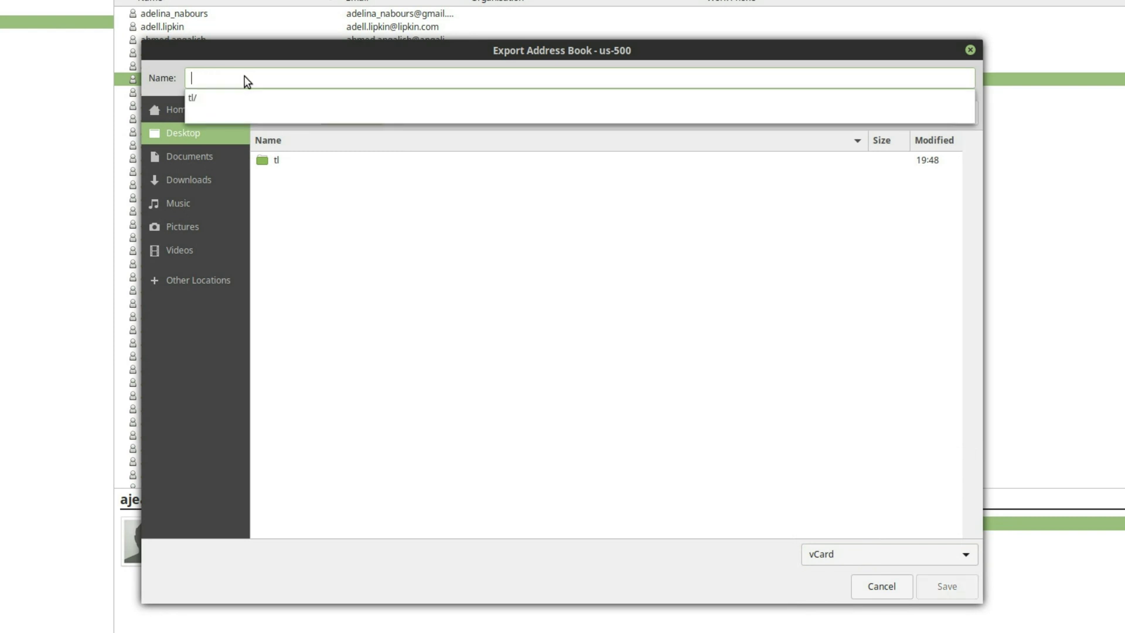
text(tunder-list)
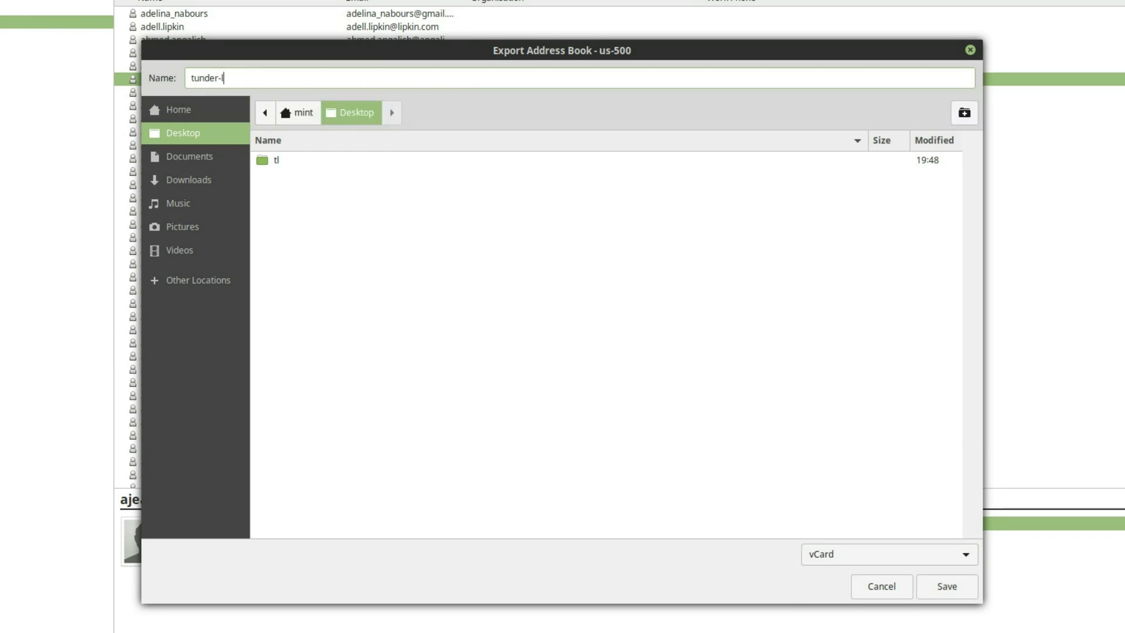
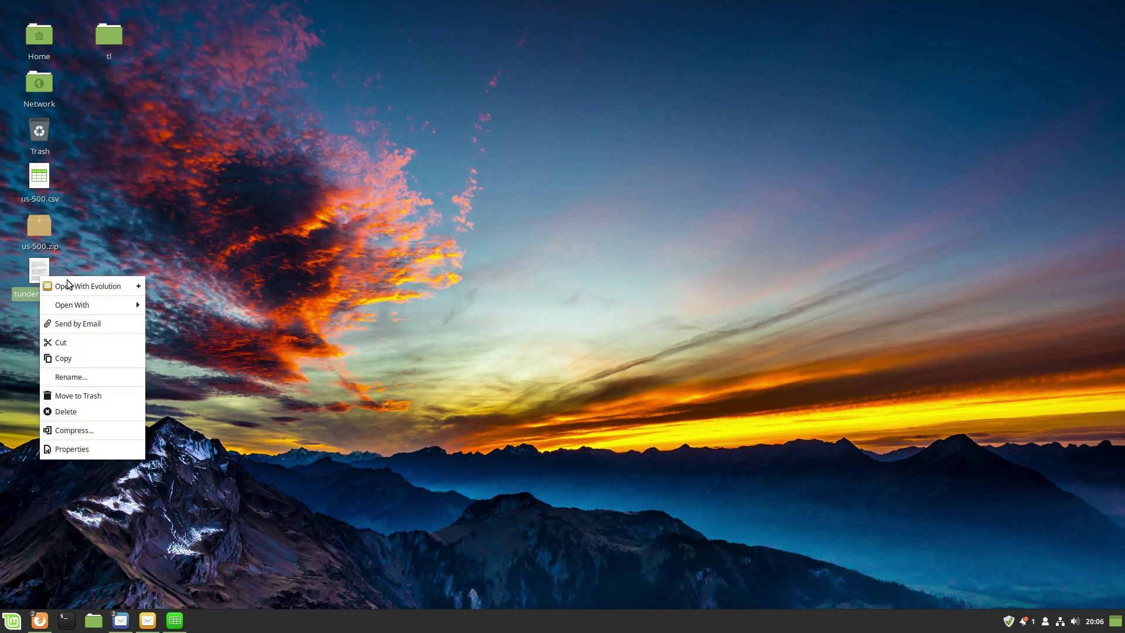
Open the exported tunder-list file from the desktop in a text editor and switch to the Firefox window with Nextcloud Contacts
mouse_move(108, 305)
click(181, 341)
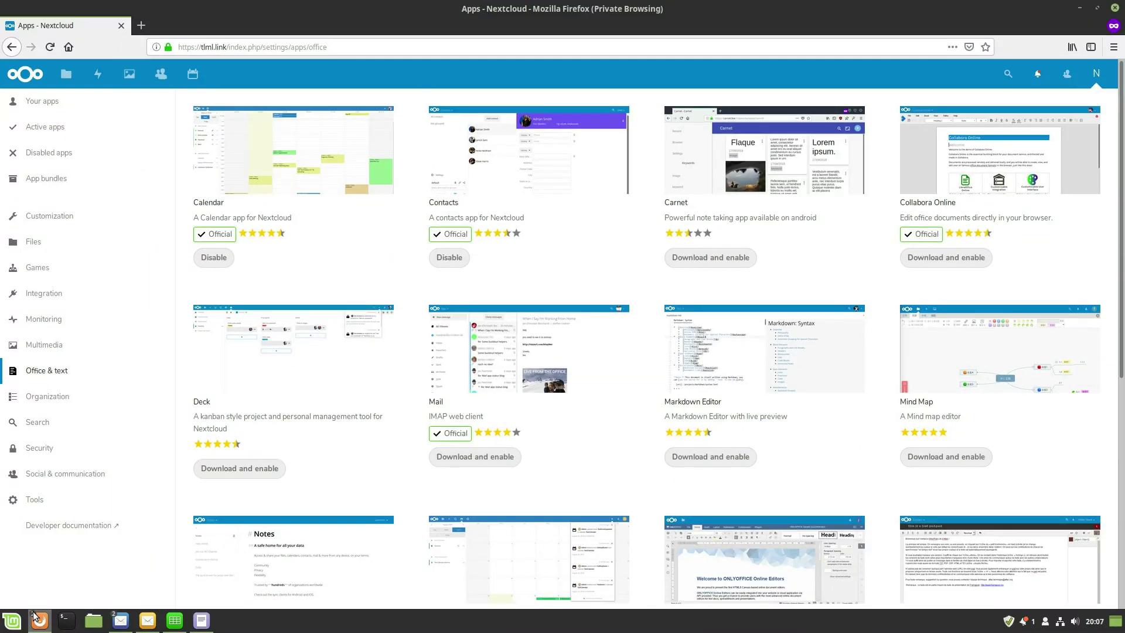
mouse_move(37, 616)
click(94, 563)
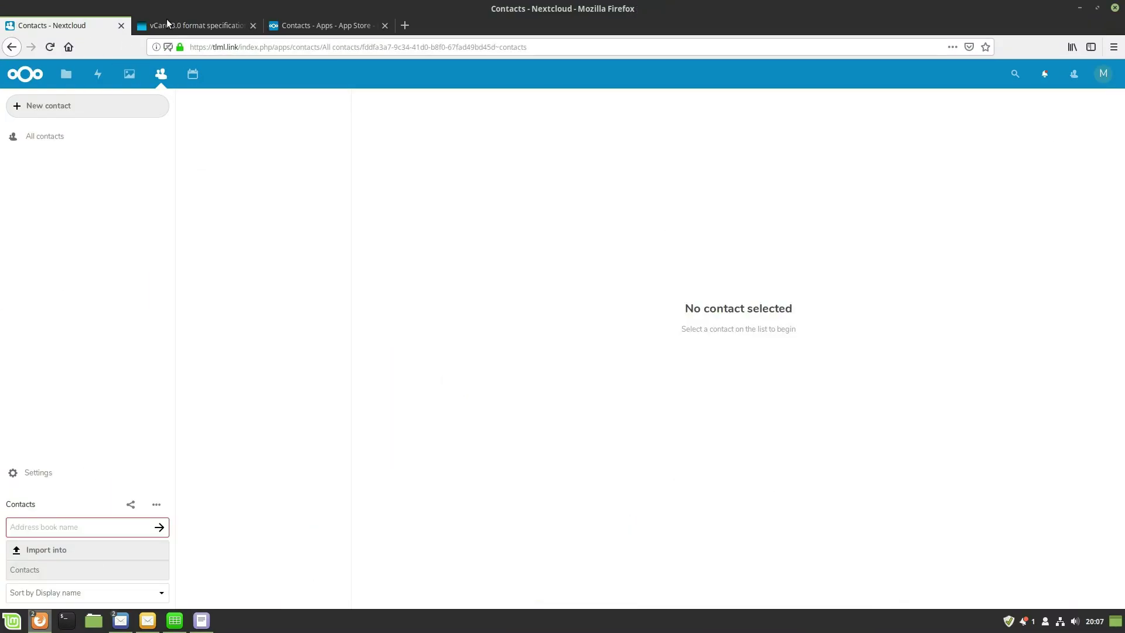
Glance at the vCard 3.0 format specification page, then try to import tunder-list.vcf into the Nextcloud Contacts address book
click(167, 23)
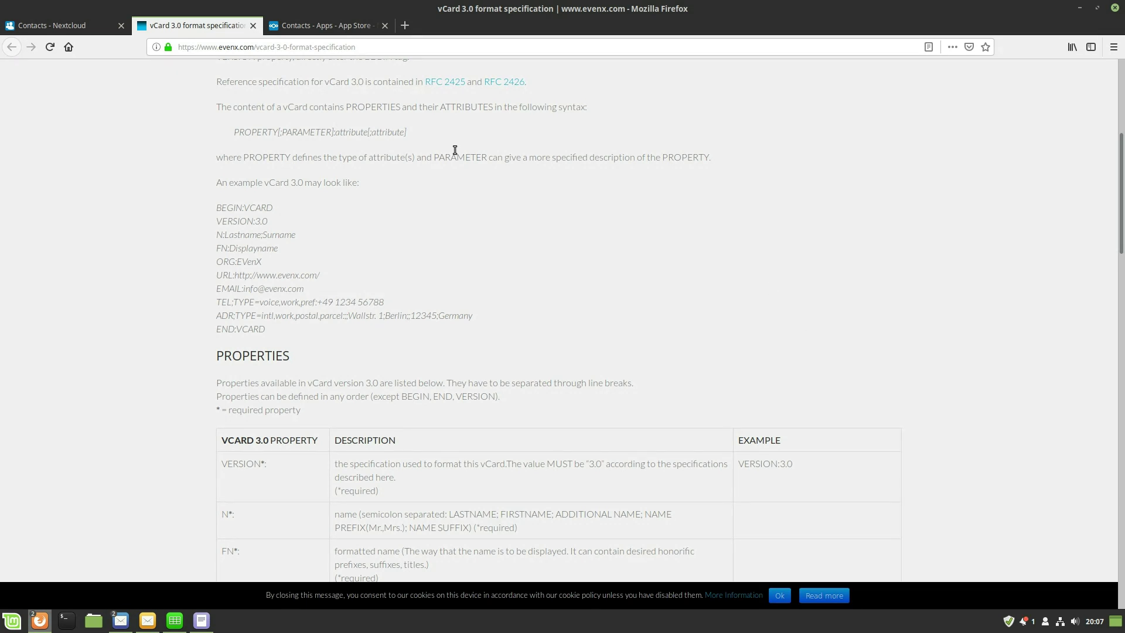
click(35, 27)
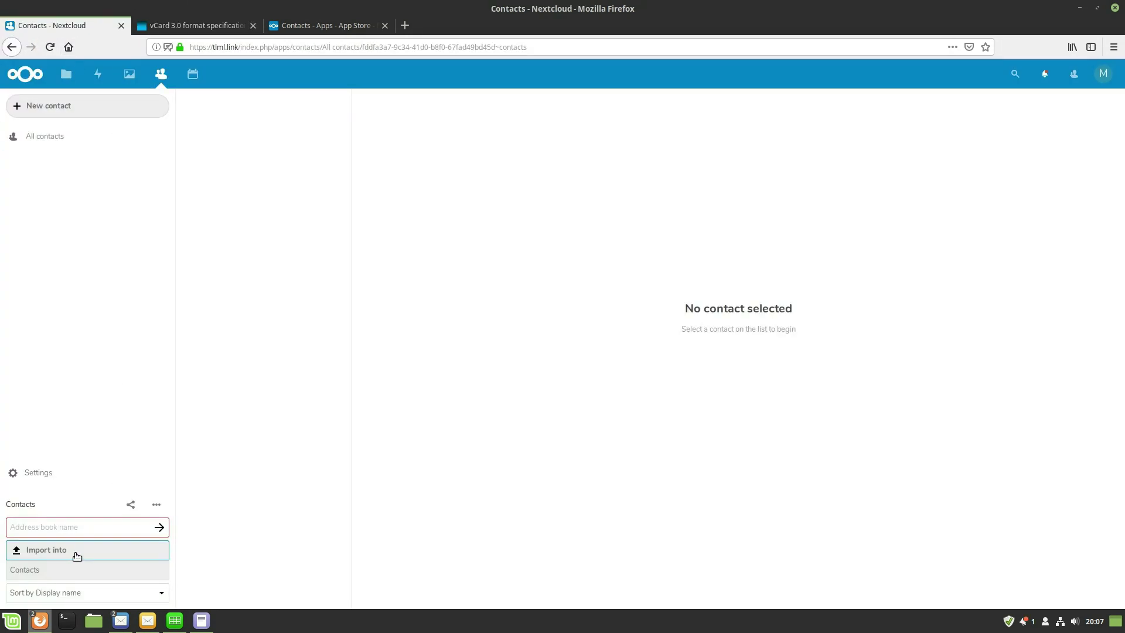
click(122, 549)
click(372, 176)
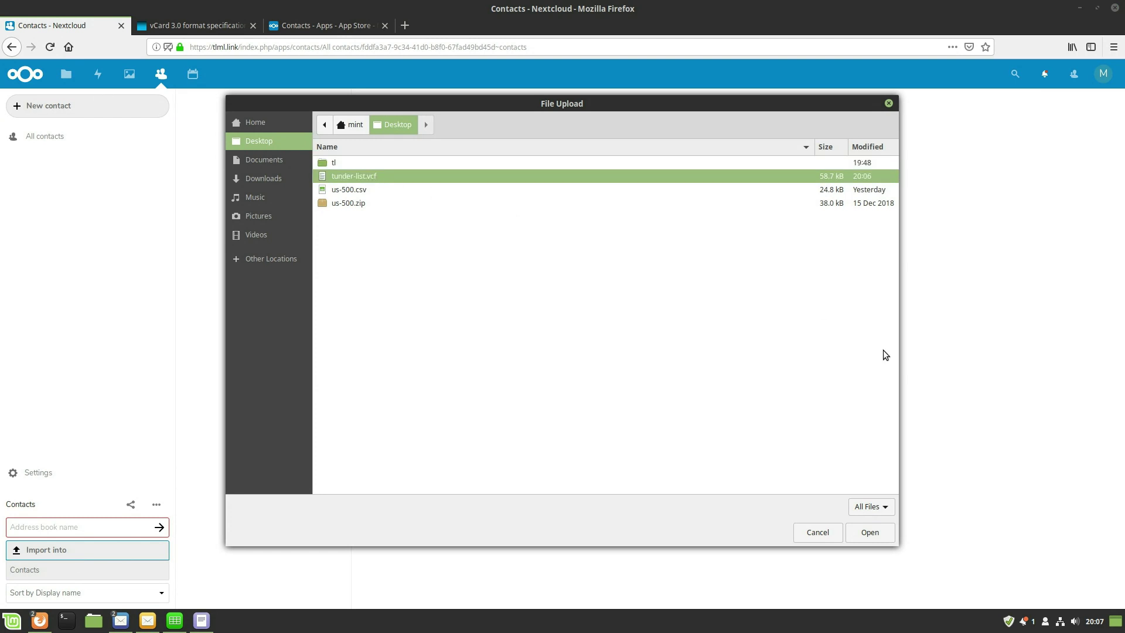
click(870, 531)
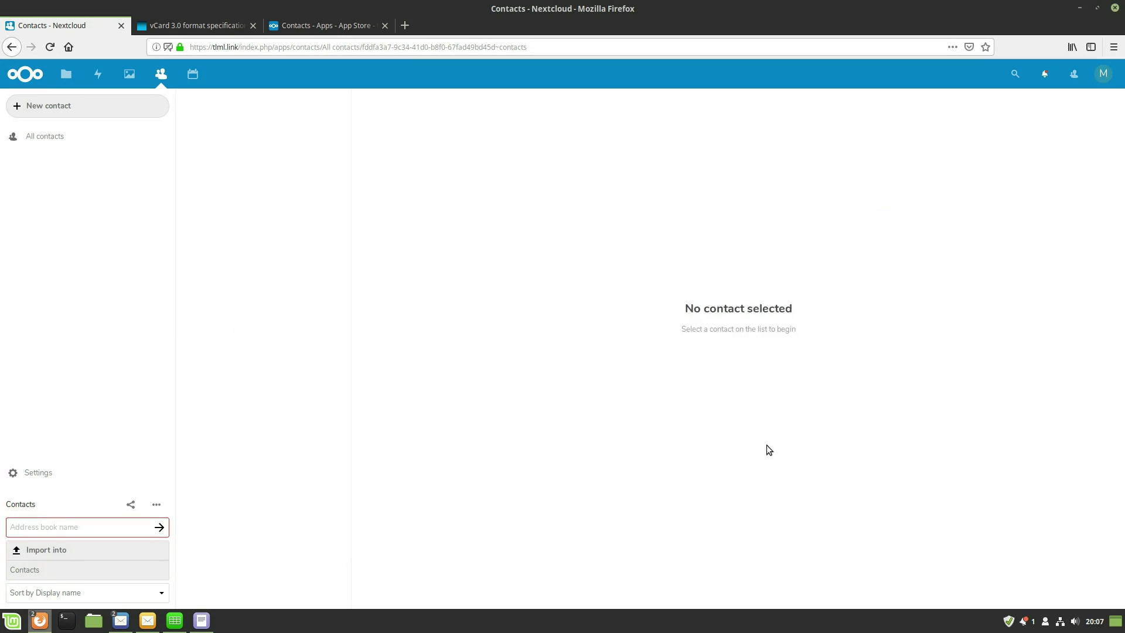
Repeat the tunder-list.vcf import with the browser console open, examine the logged output, and close the console
key(ctrl+shift+i)
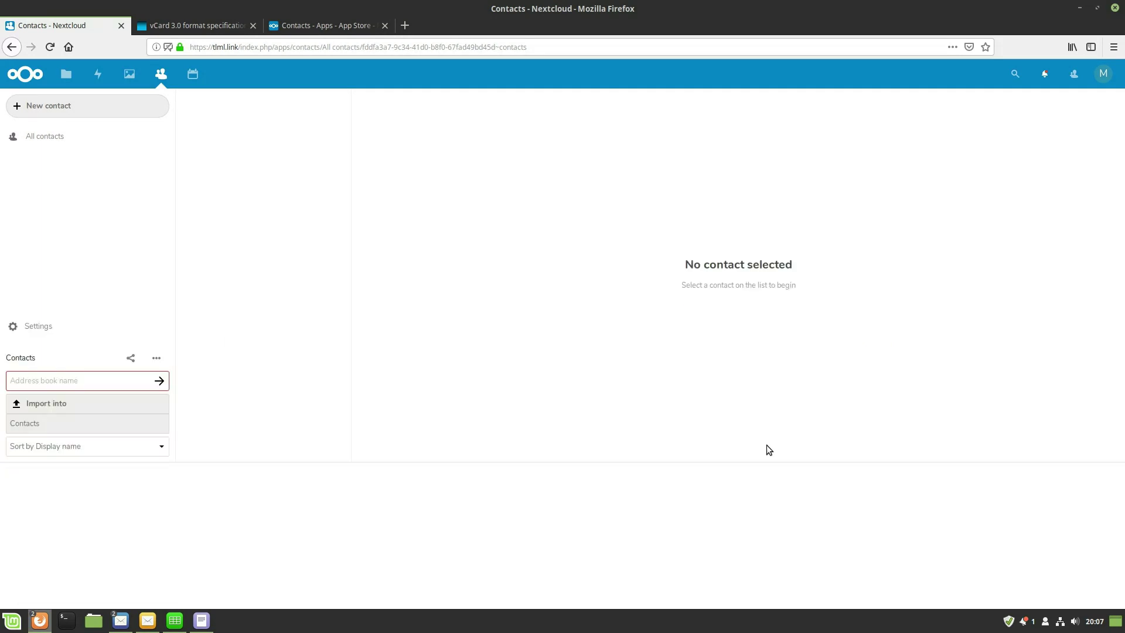
click(101, 472)
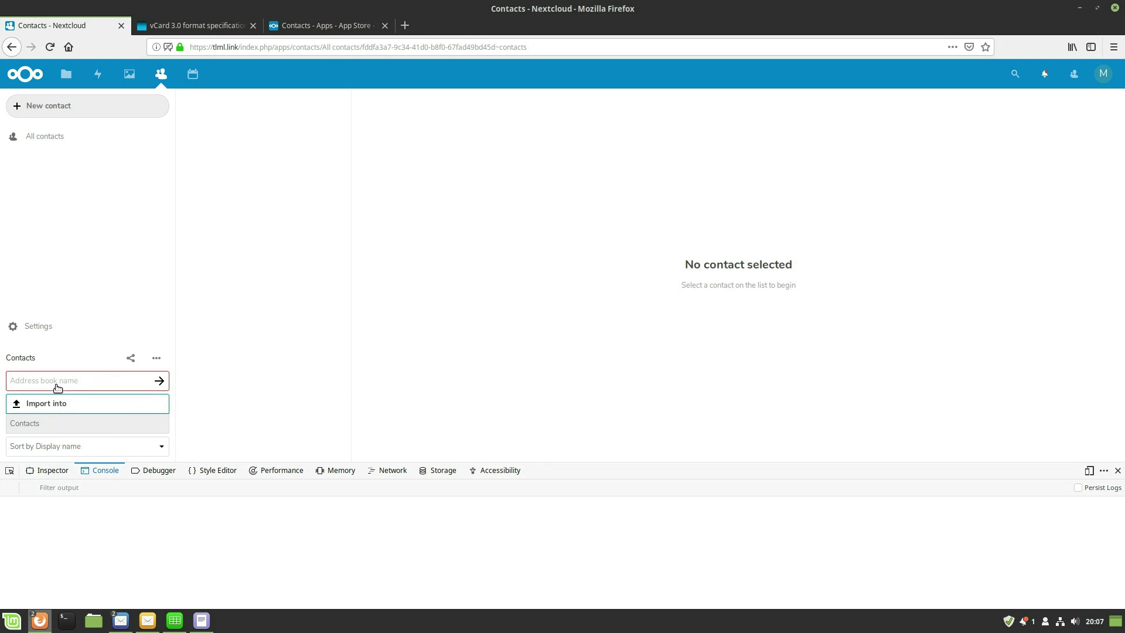
click(34, 401)
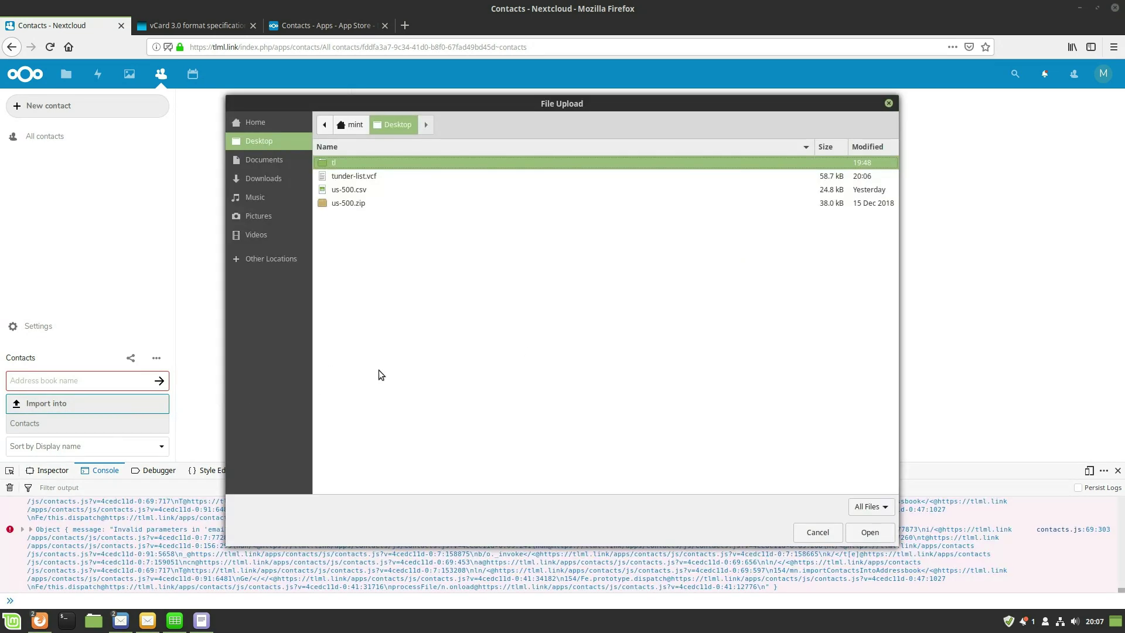
key(Down)
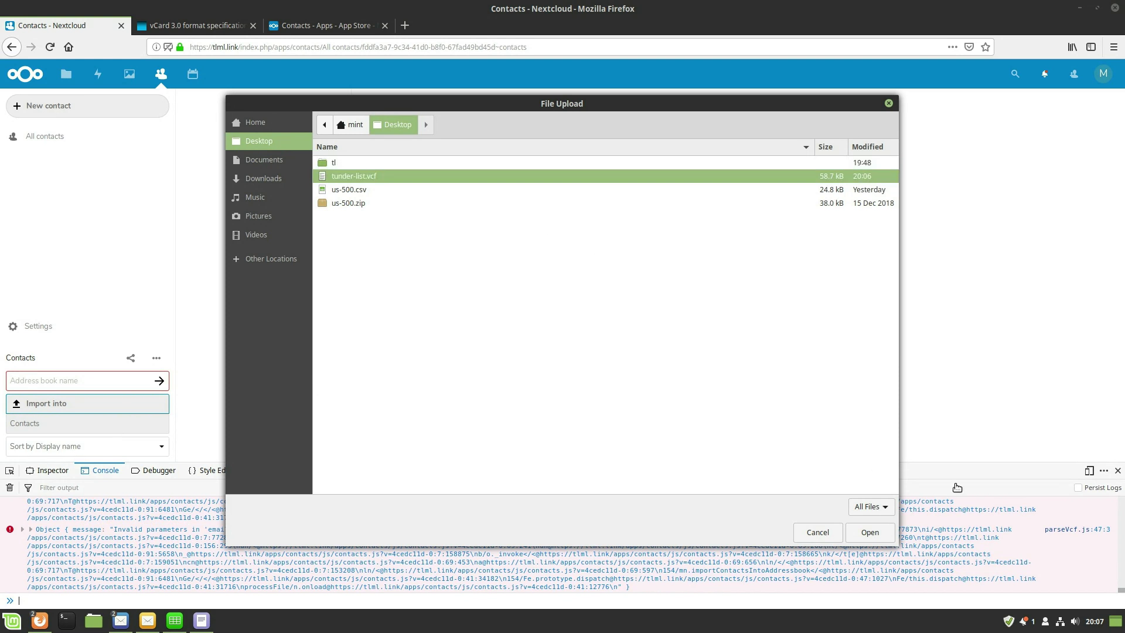
click(869, 532)
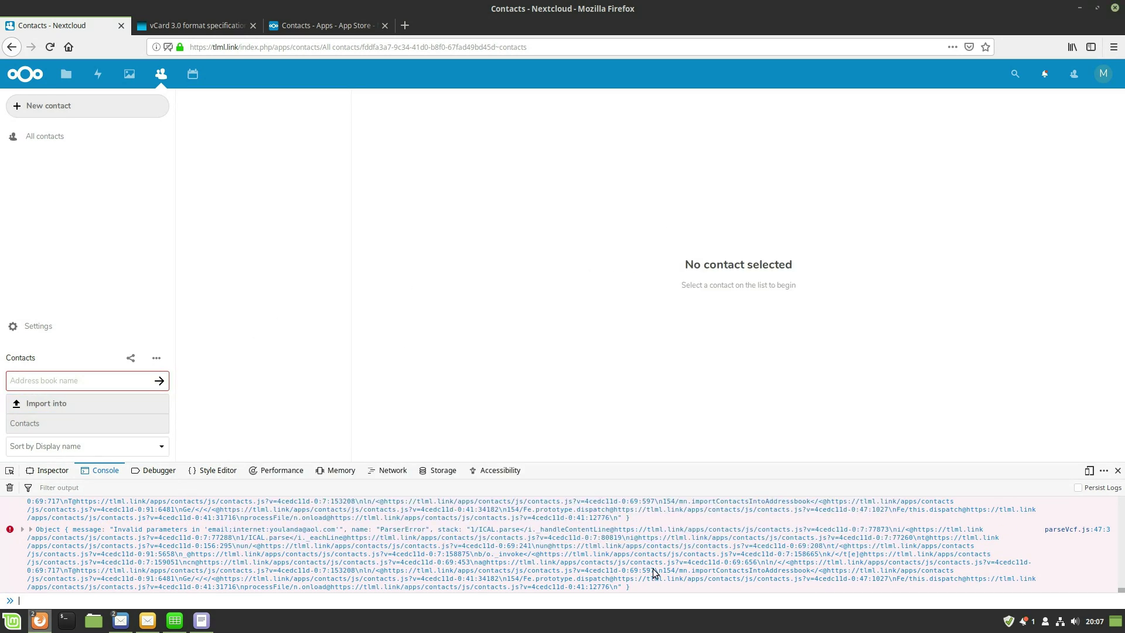
mouse_move(1117, 582)
mouse_down()
mouse_move(1115, 493)
mouse_move(1120, 586)
mouse_up()
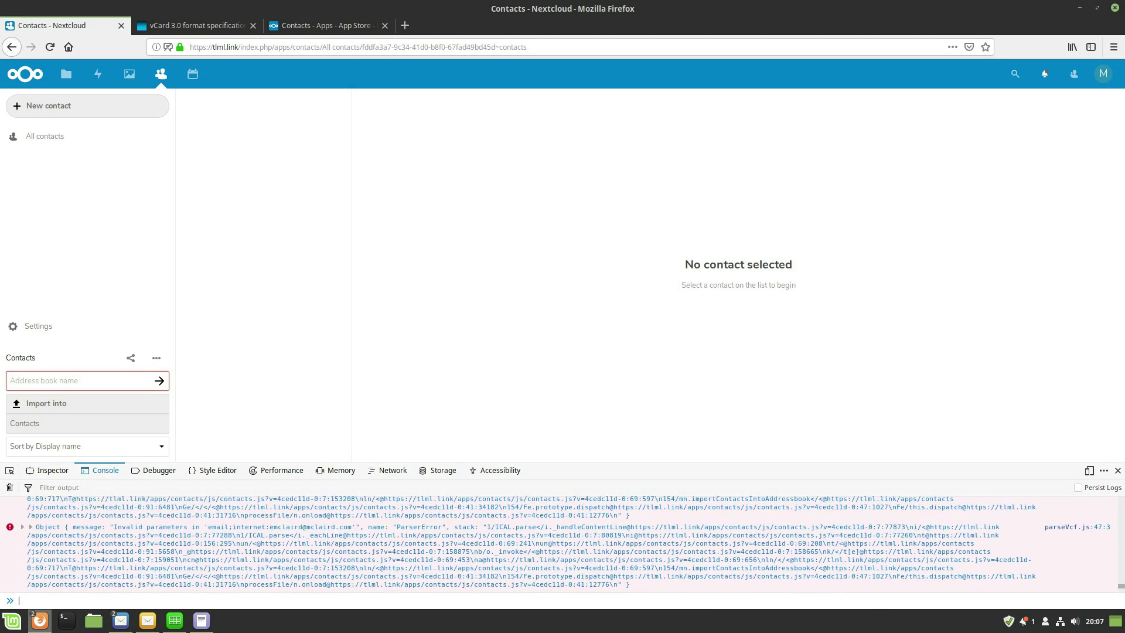
click(1117, 471)
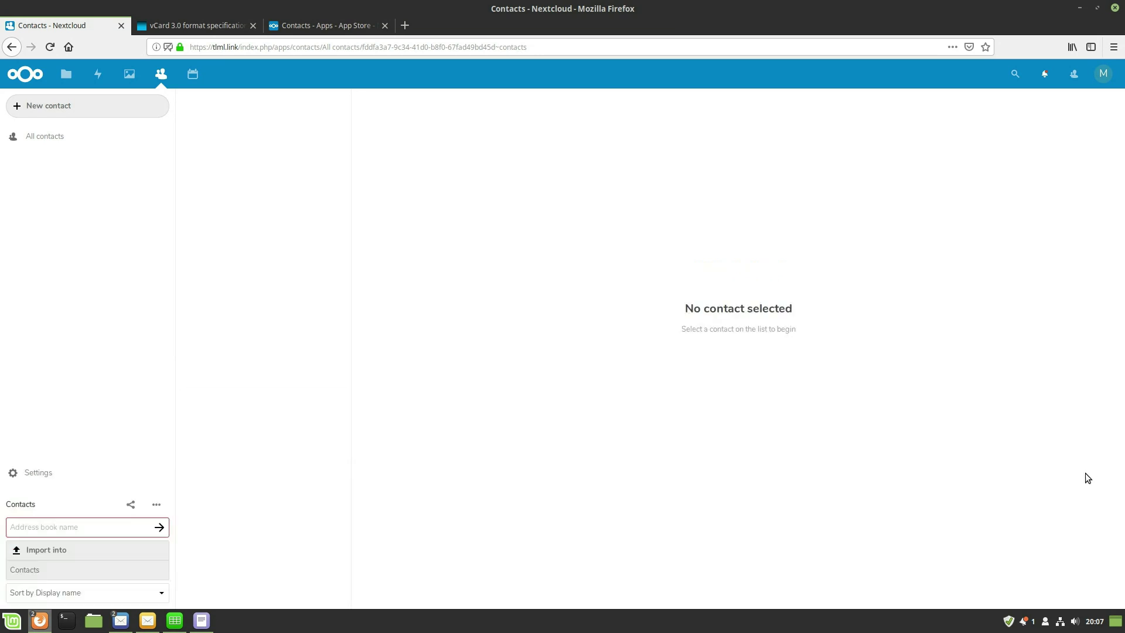
Examine the example and required properties on the vCard 3.0 specification page and compare them with the entries in the exported tunder-list file
click(196, 25)
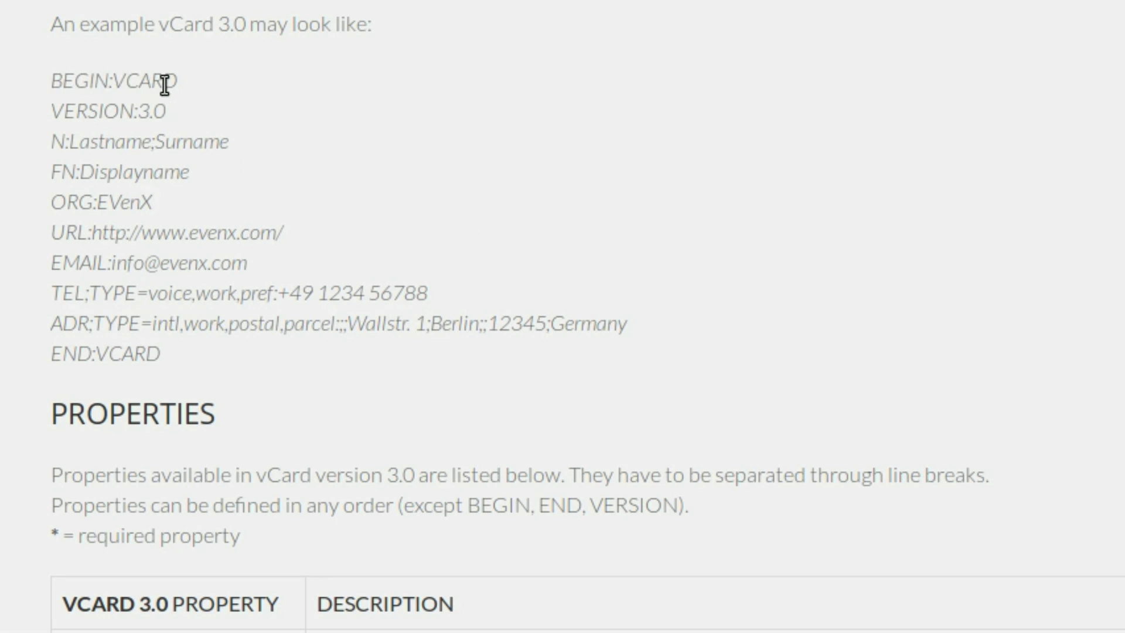
drag(52, 80, 180, 88)
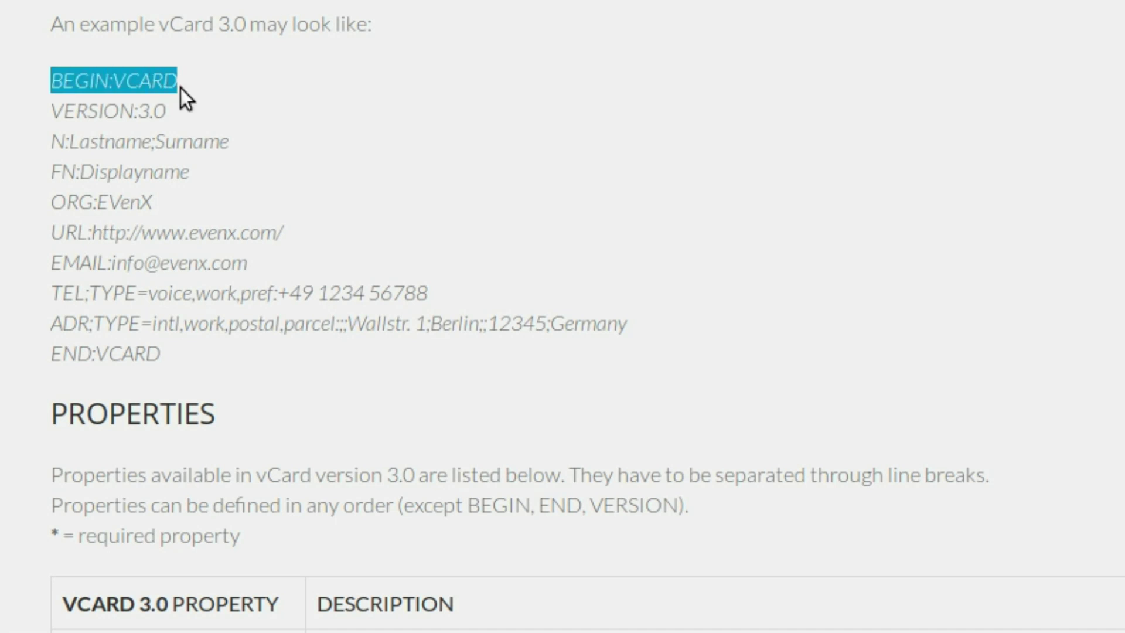
drag(52, 111, 186, 121)
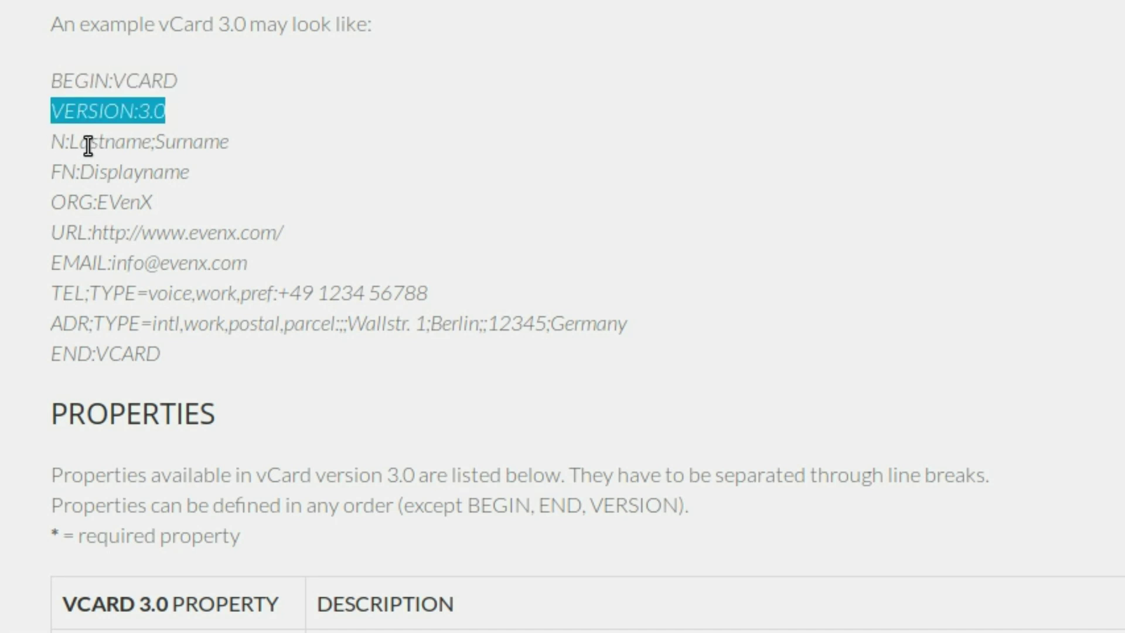
scroll(270, 505, down, 5)
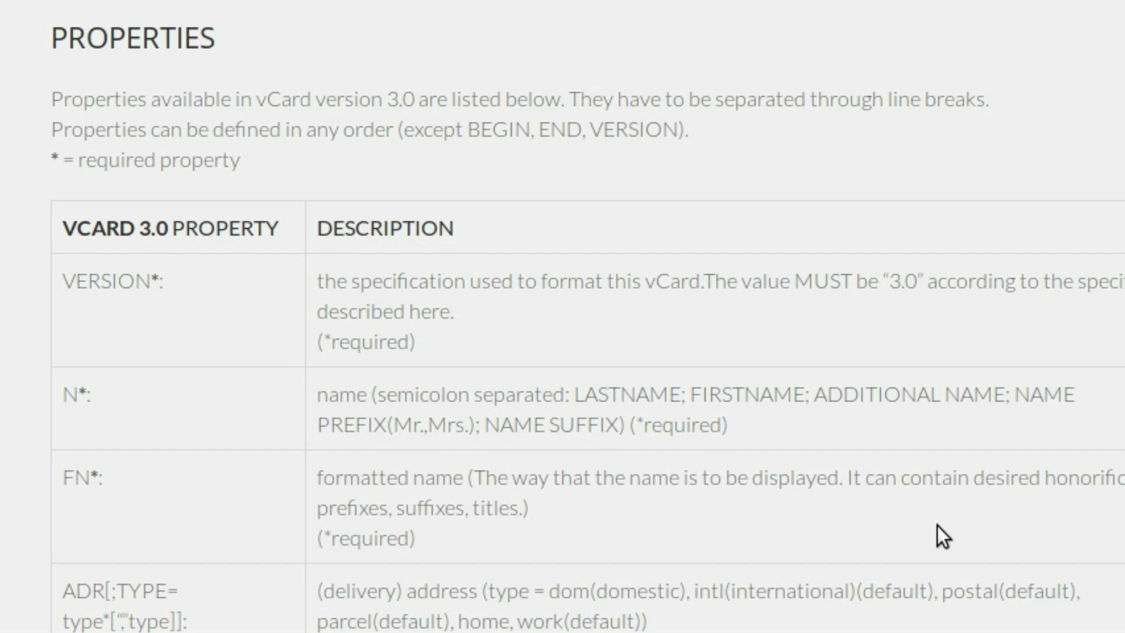
scroll(855, 545, down, 12)
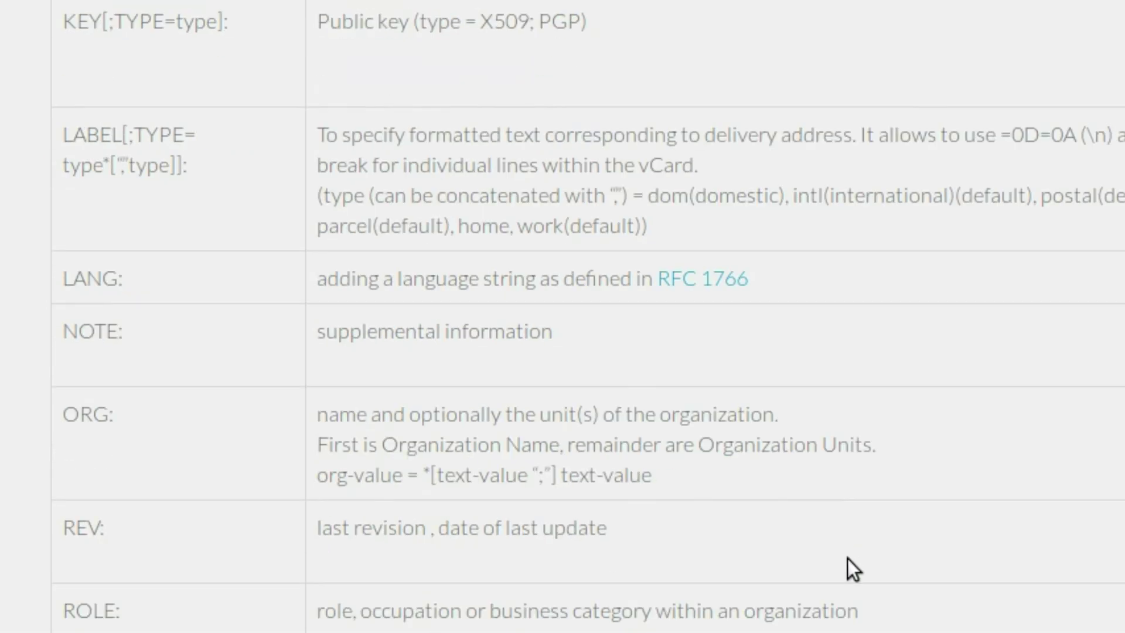
scroll(847, 558, up, 8)
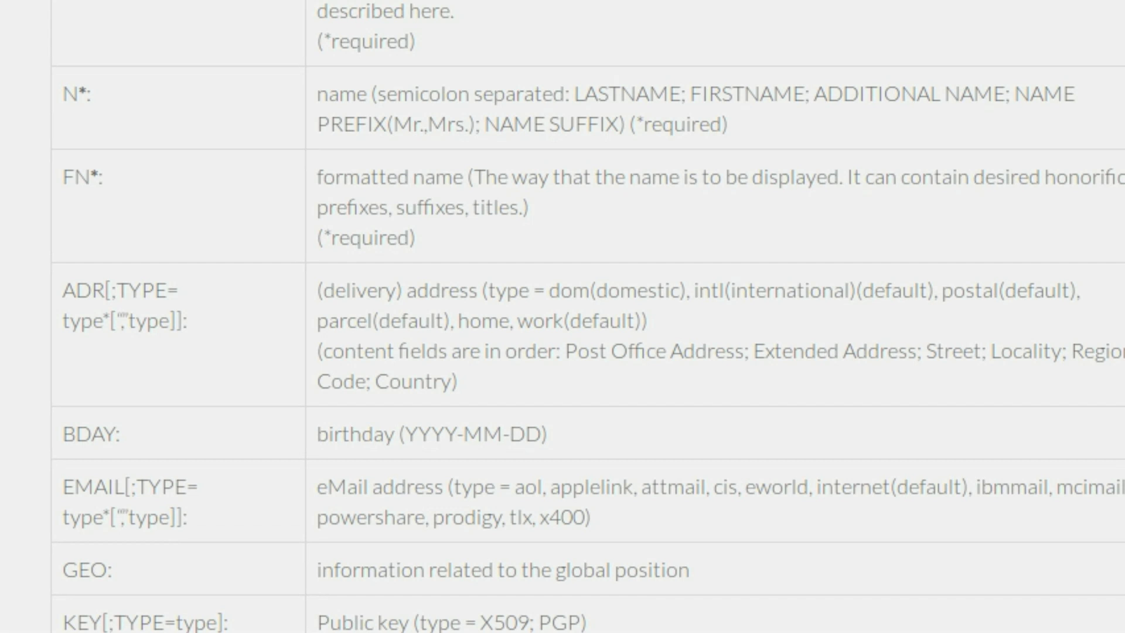
key(alt+Tab)
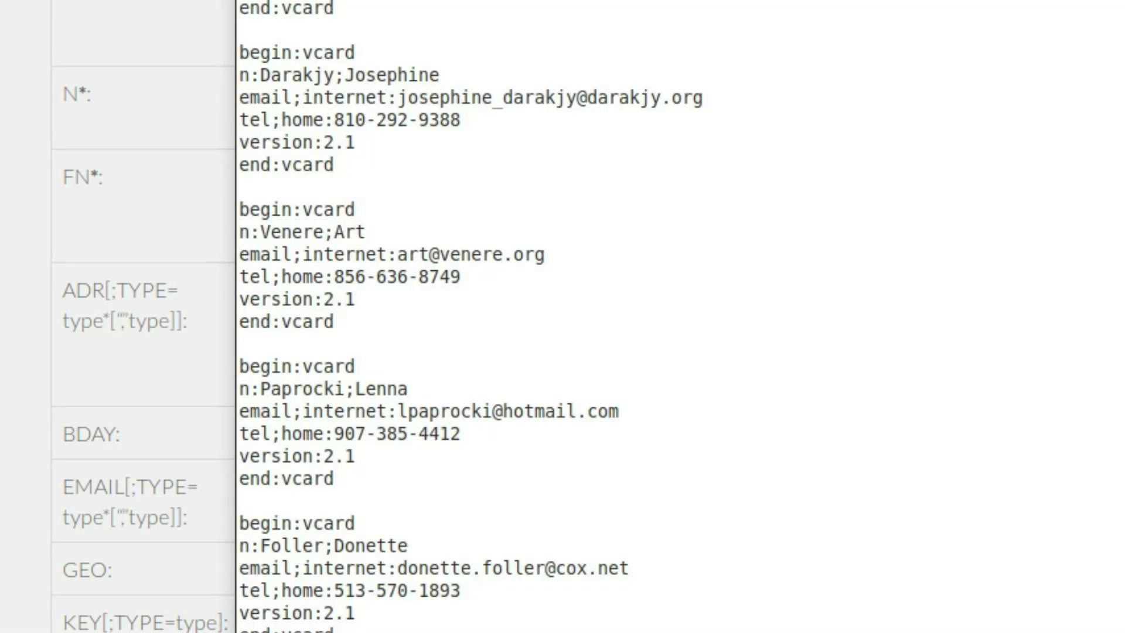
drag(241, 11, 653, 83)
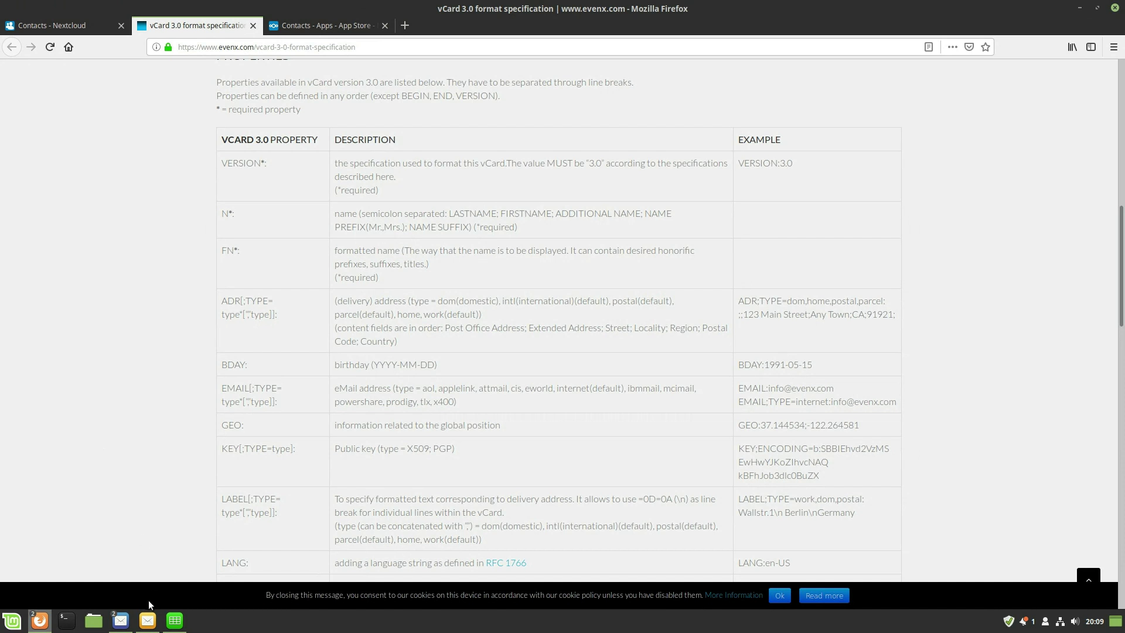
Switch to Evolution's contacts and start the Import Assistant, choosing to import a single file
click(147, 618)
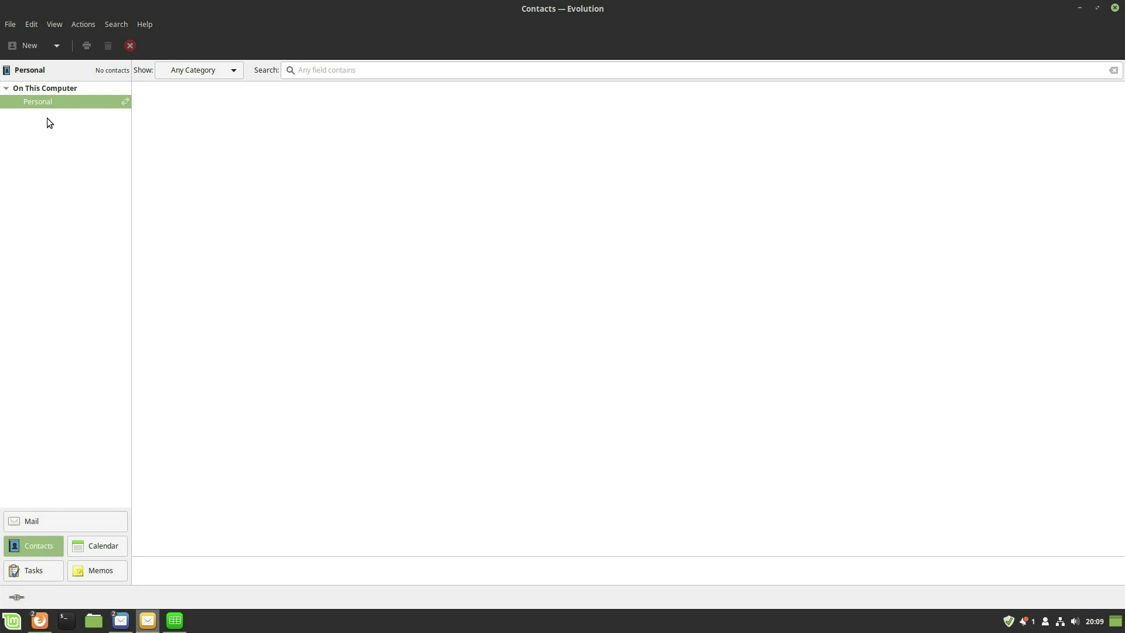
right_click(45, 99)
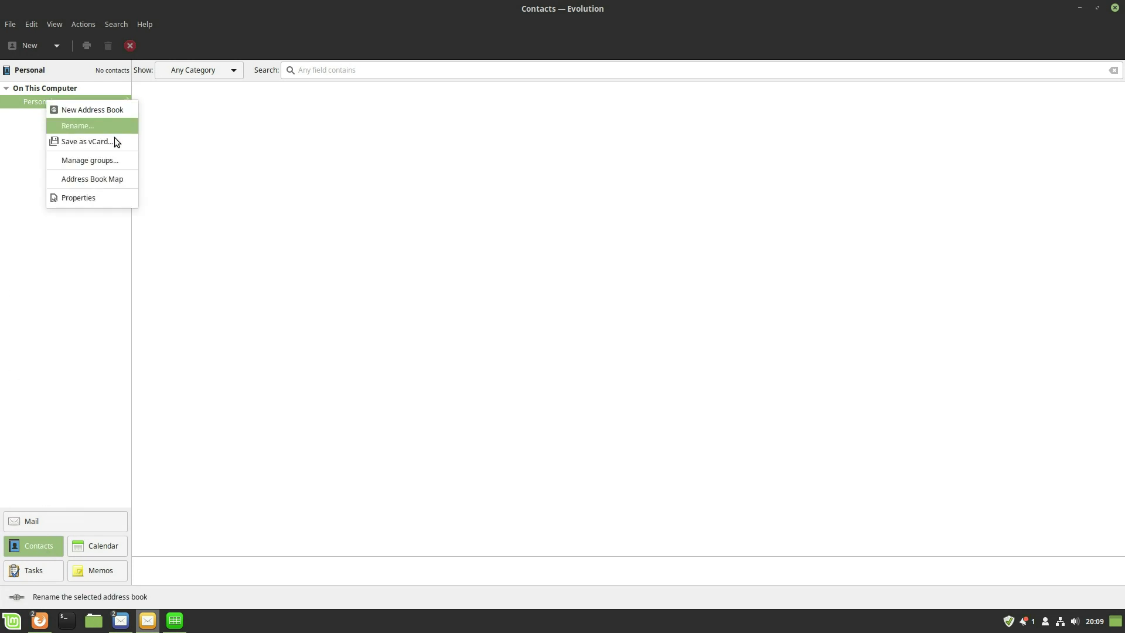
click(93, 241)
click(89, 23)
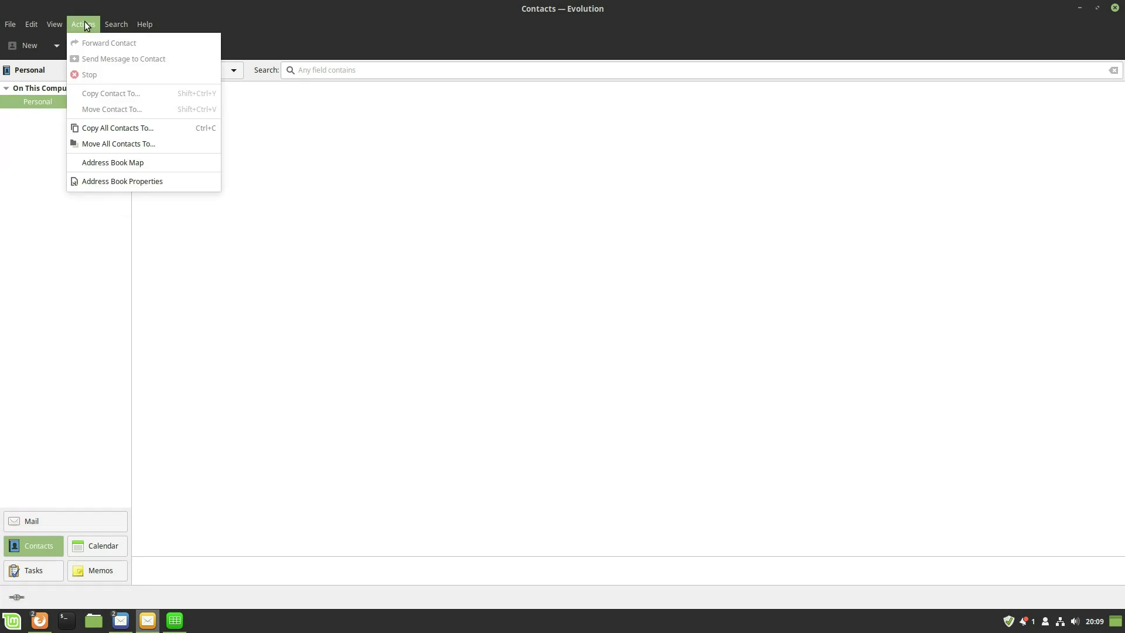
mouse_move(10, 24)
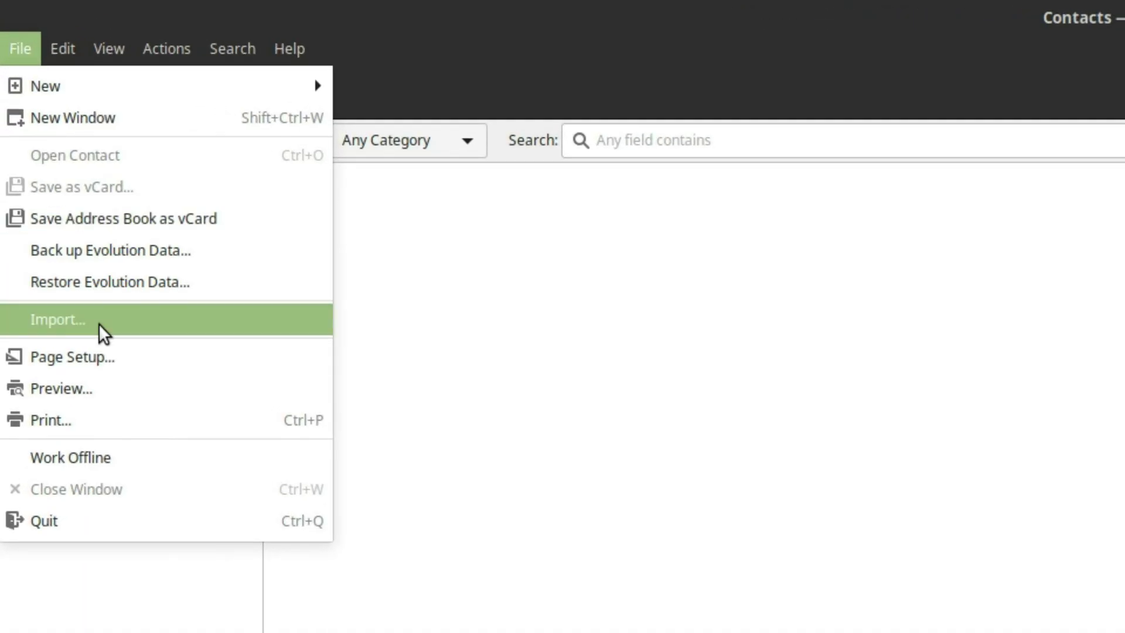
click(98, 323)
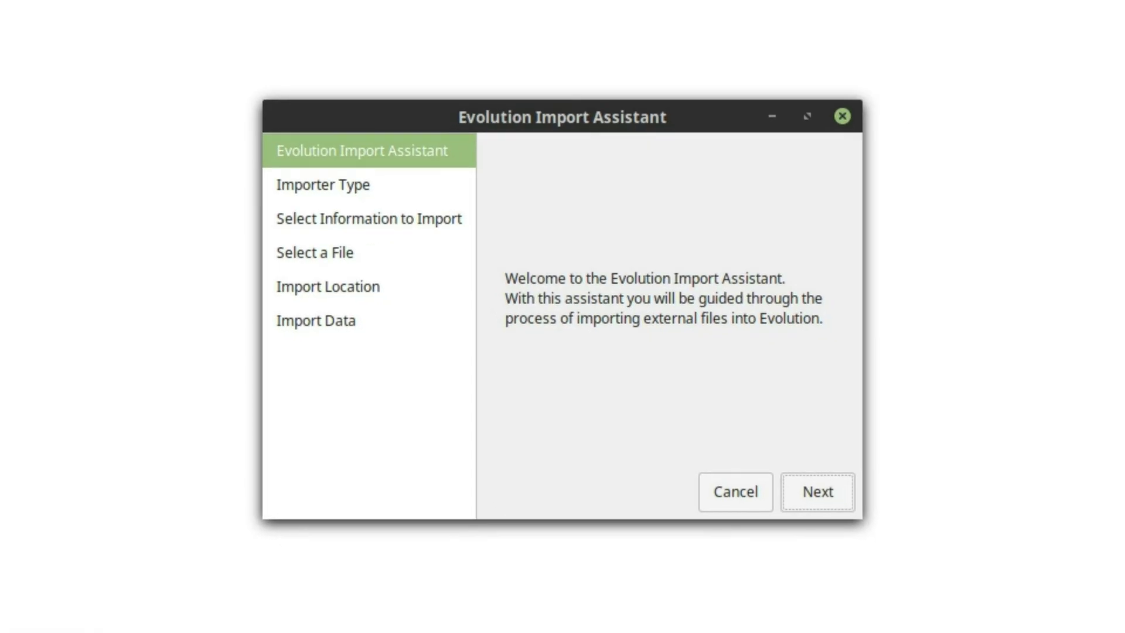
click(812, 489)
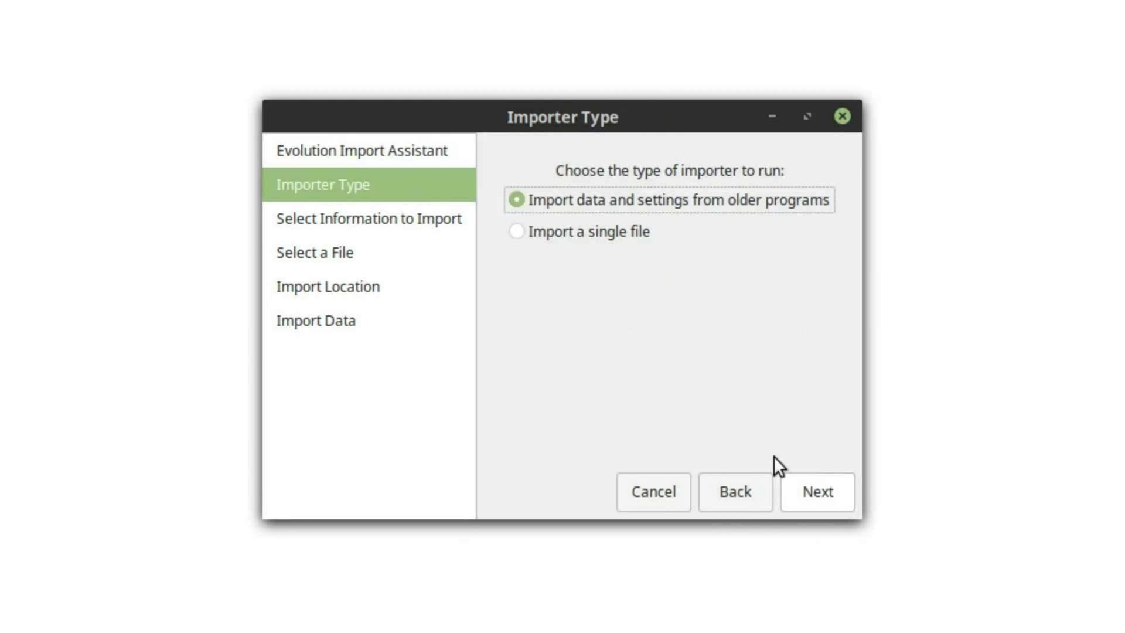
click(588, 246)
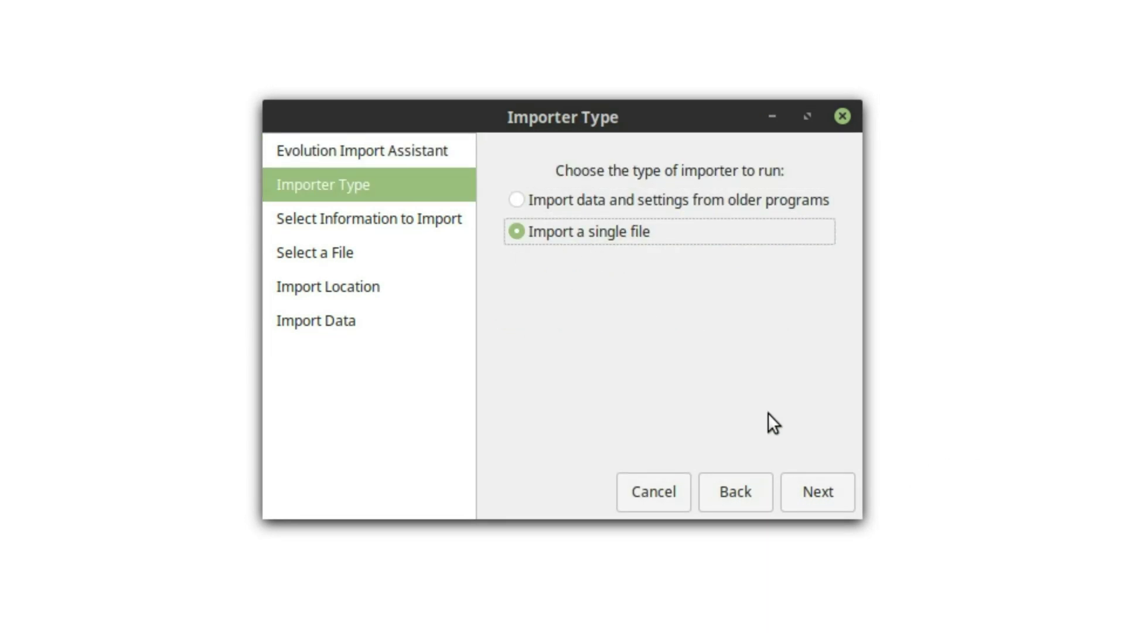
click(809, 493)
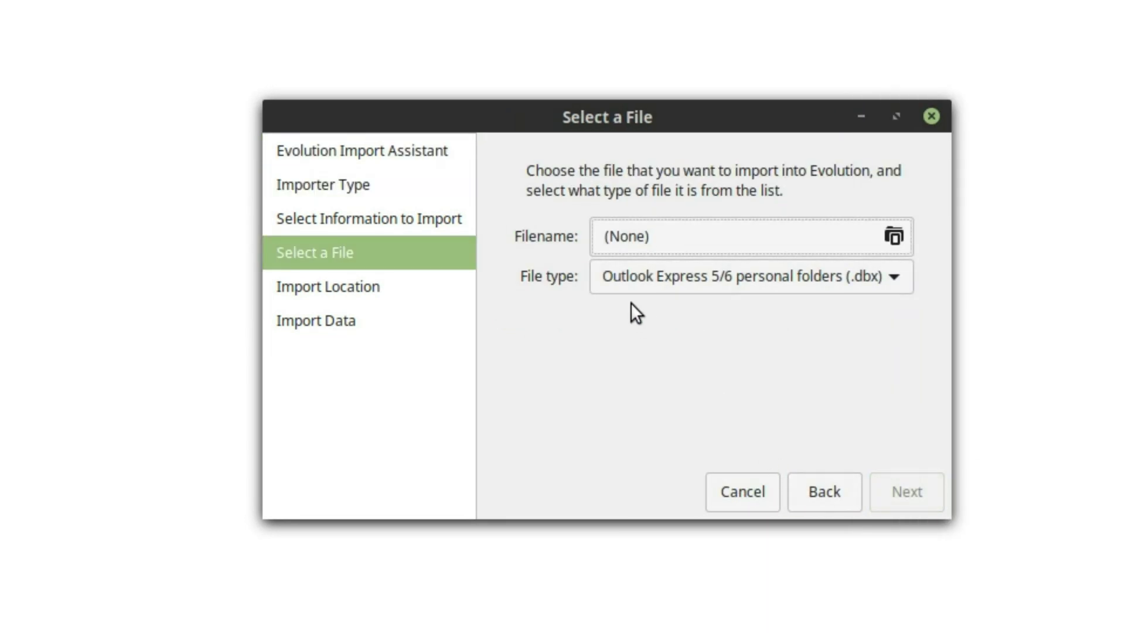
Choose tunder-list.vcf as the vCard file and import it into the Personal address book
click(740, 238)
double_click(183, 52)
click(209, 51)
key(Return)
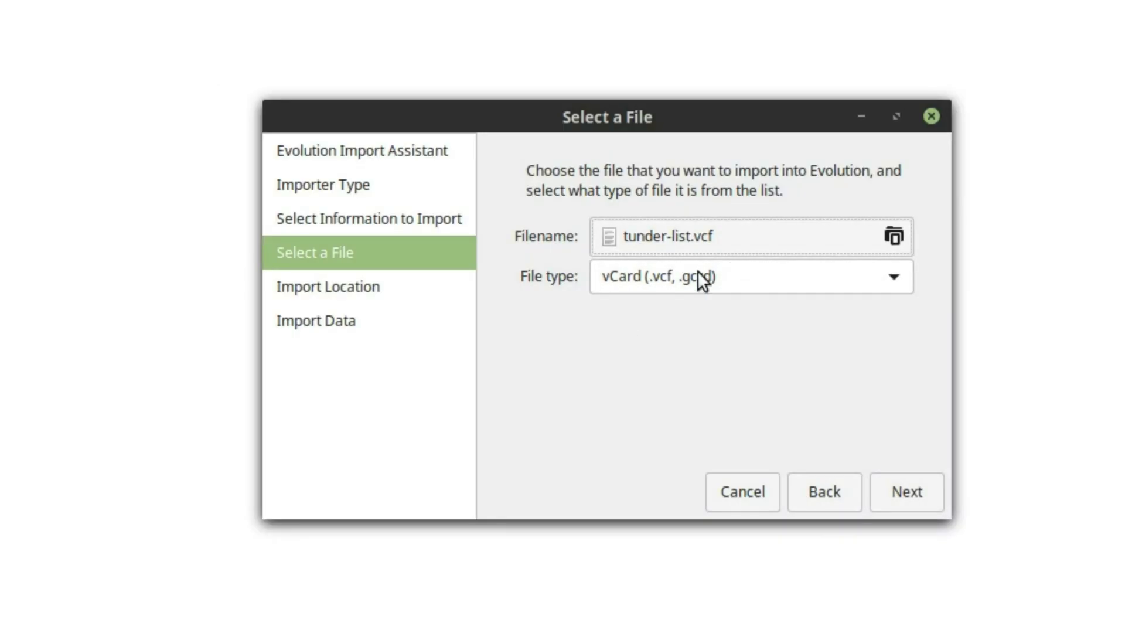
click(911, 481)
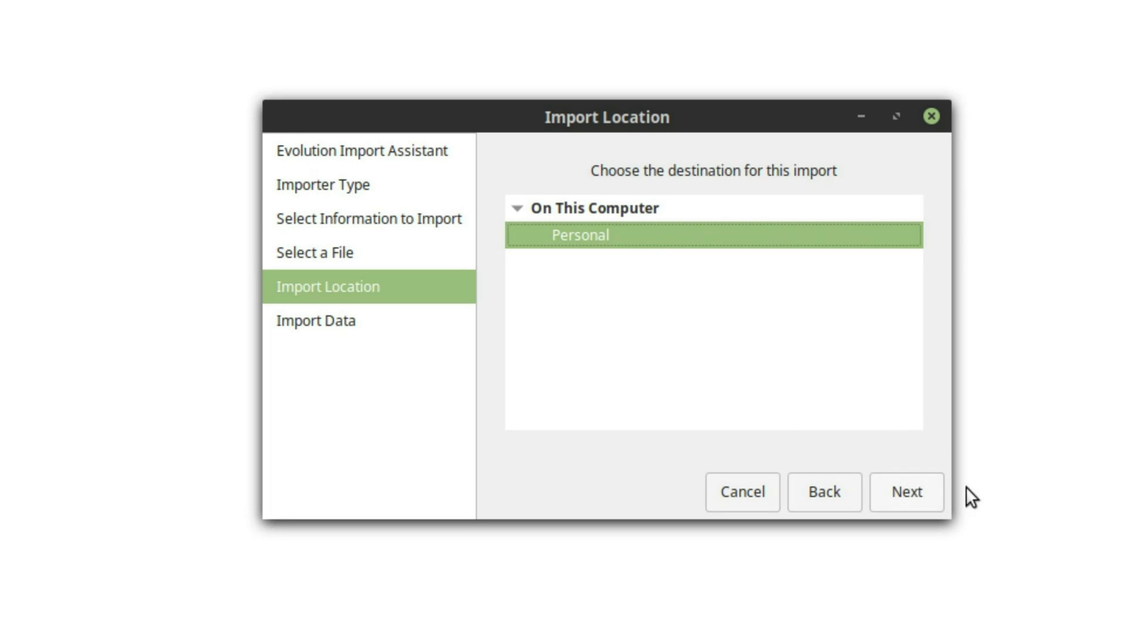
click(917, 492)
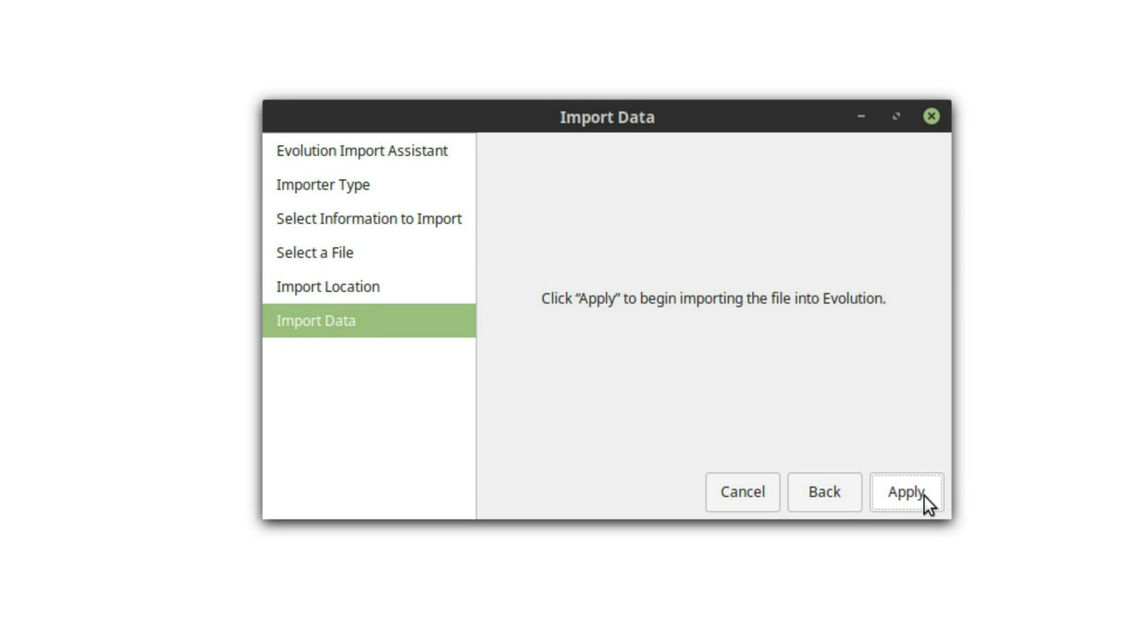
click(923, 494)
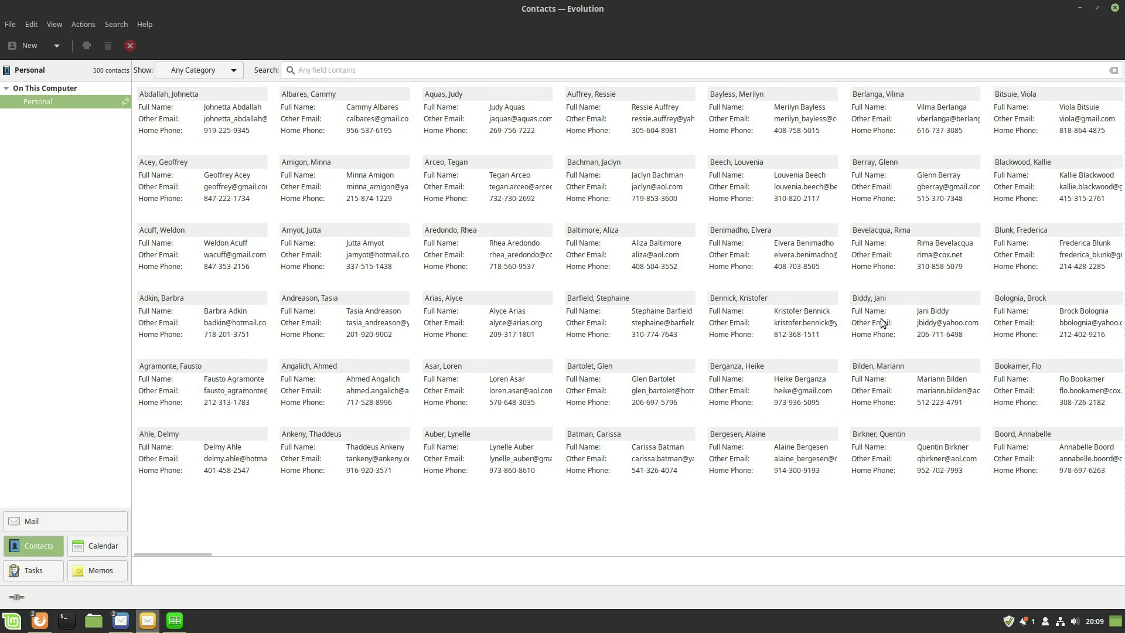
Inspect one imported contact's details in the contact editor and close it without changes
click(335, 178)
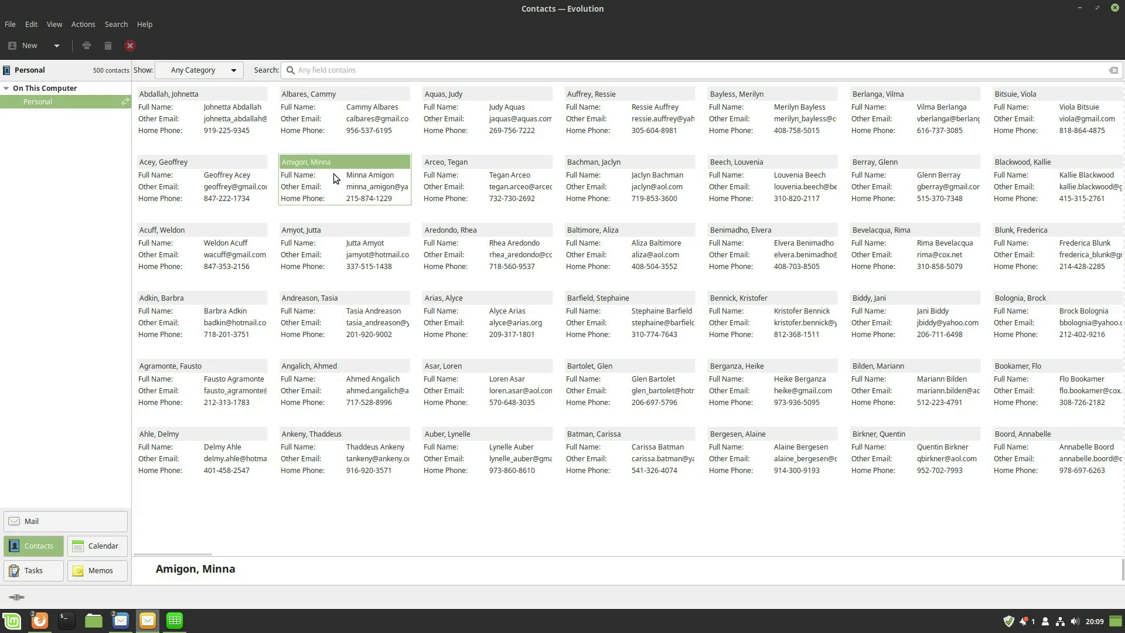
double_click(333, 173)
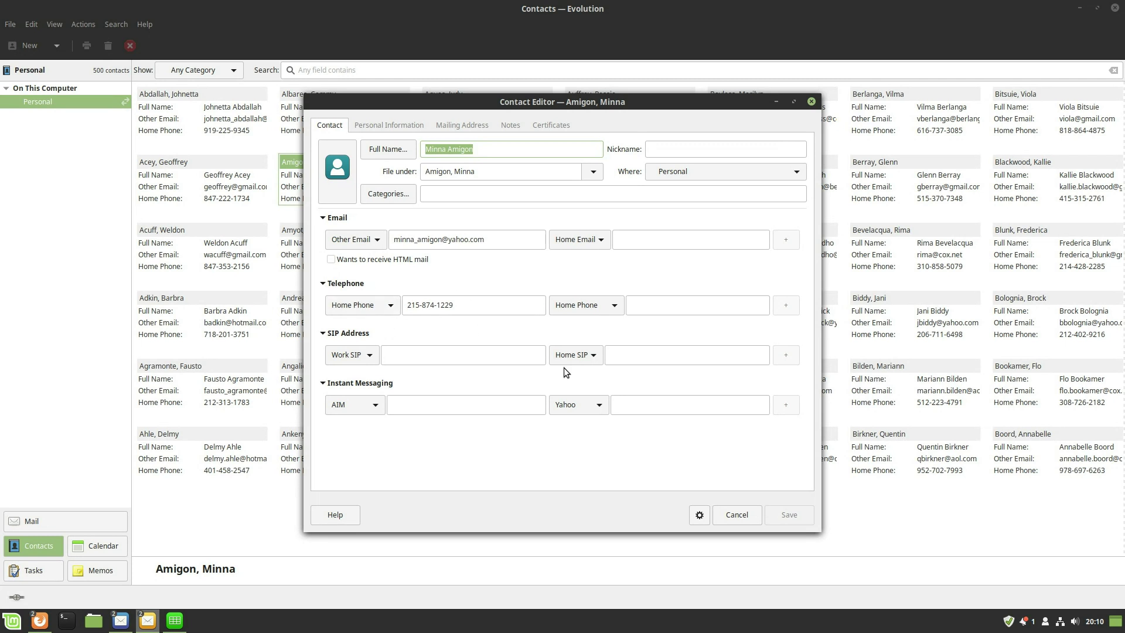
click(744, 513)
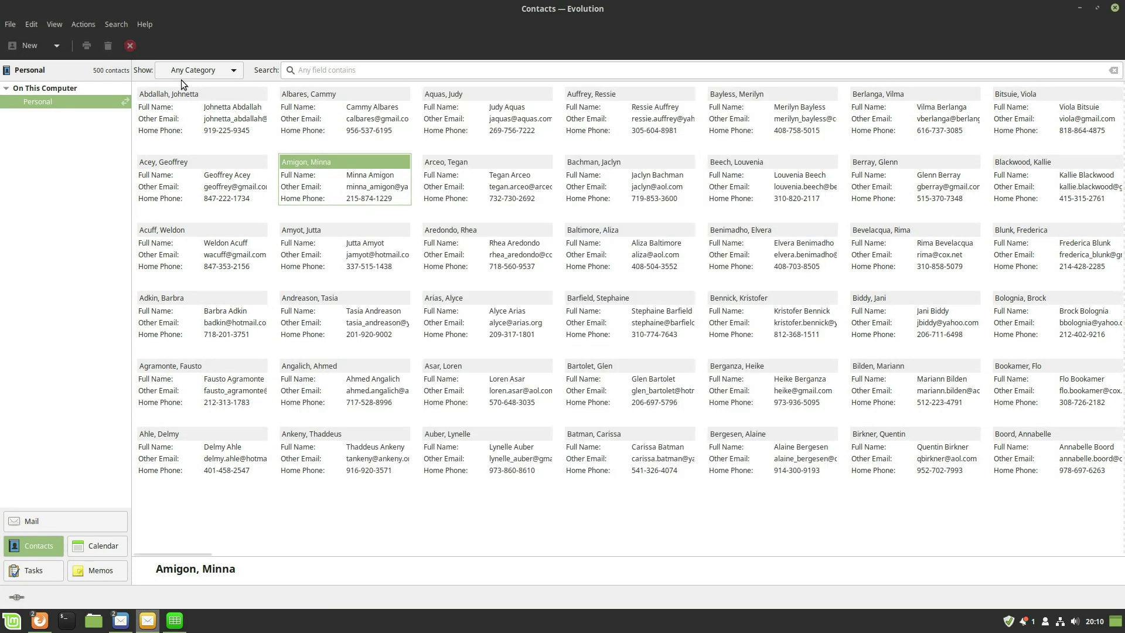
Export the Personal address book as a vCard file named evol-list.vcf on the Desktop
right_click(52, 101)
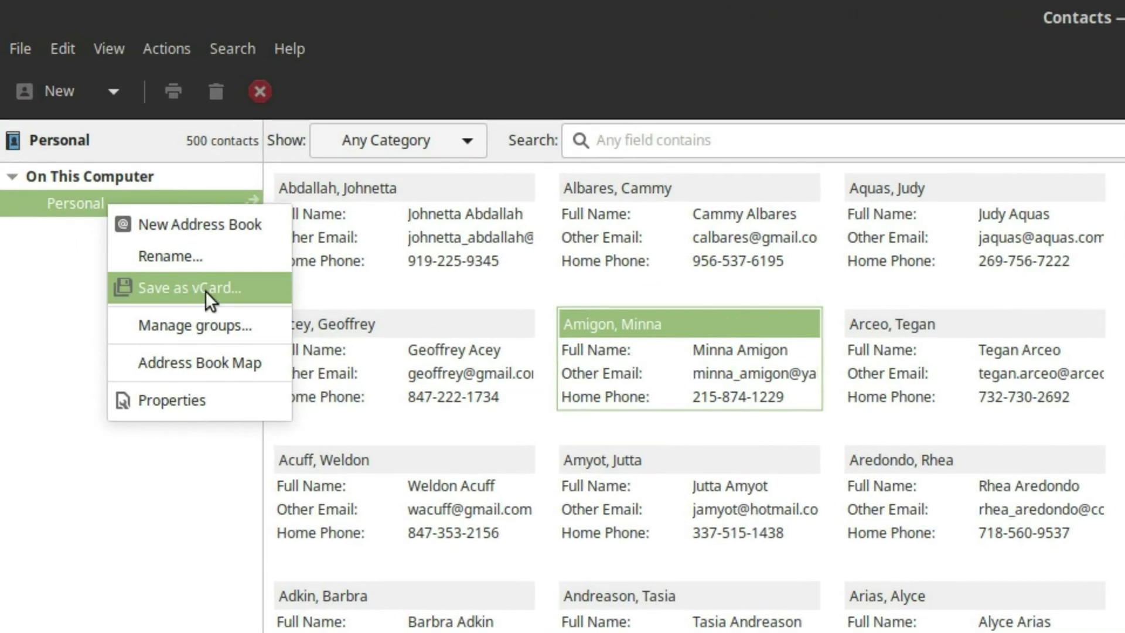
click(97, 144)
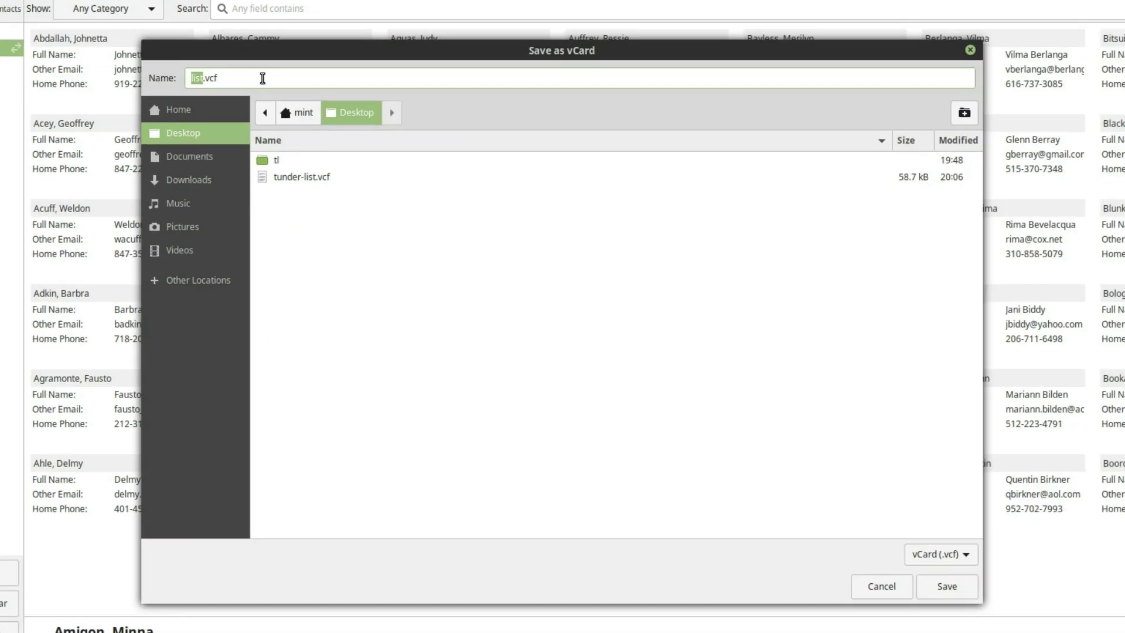
key(Home)
text(evol-)
click(960, 586)
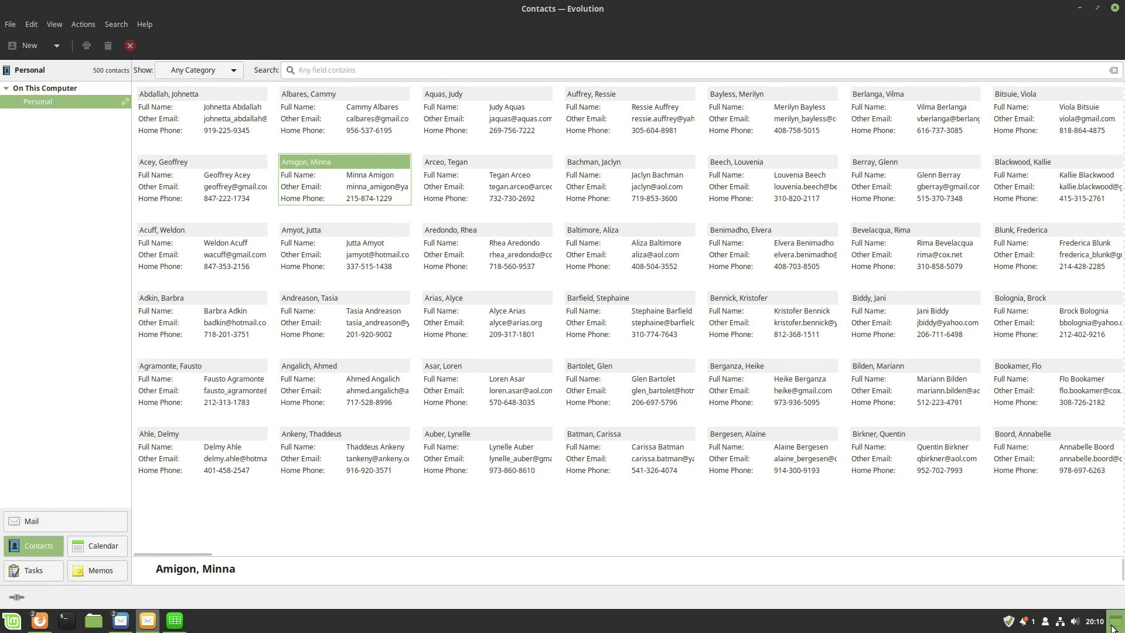
Show the desktop and open evol-list.vcf in the text editor
key(ctrl+q)
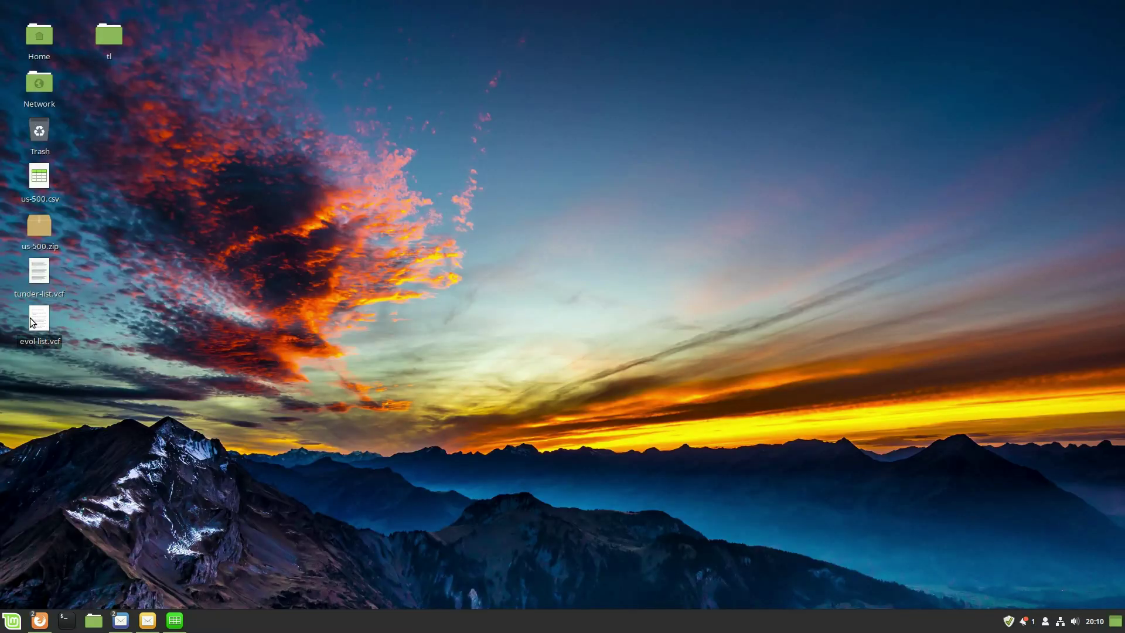
right_click(30, 317)
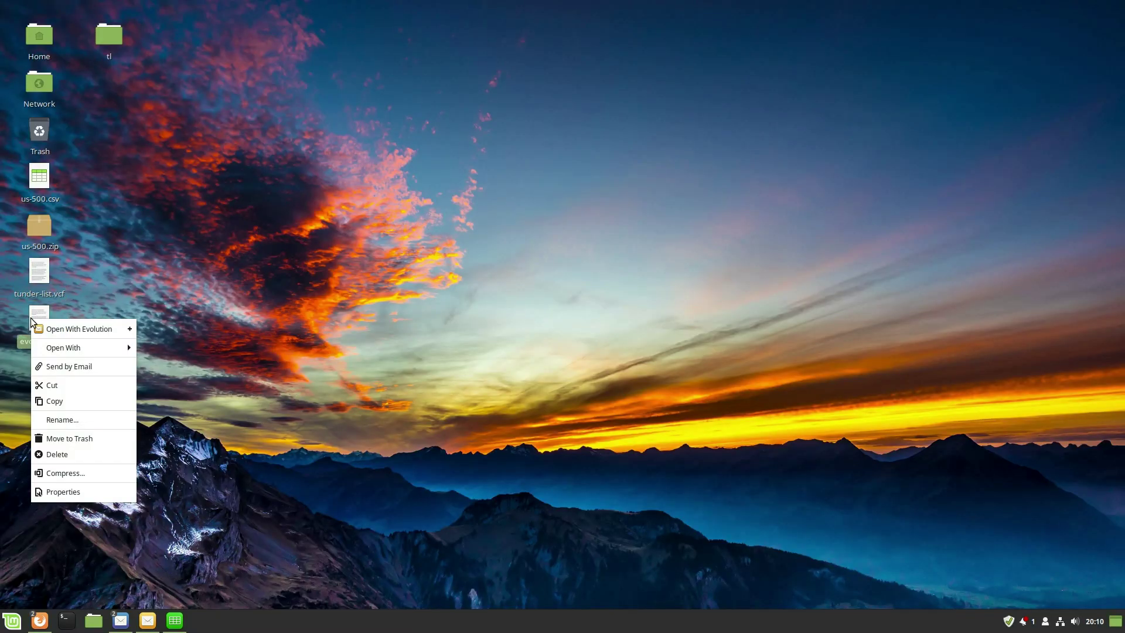
mouse_move(110, 349)
click(187, 365)
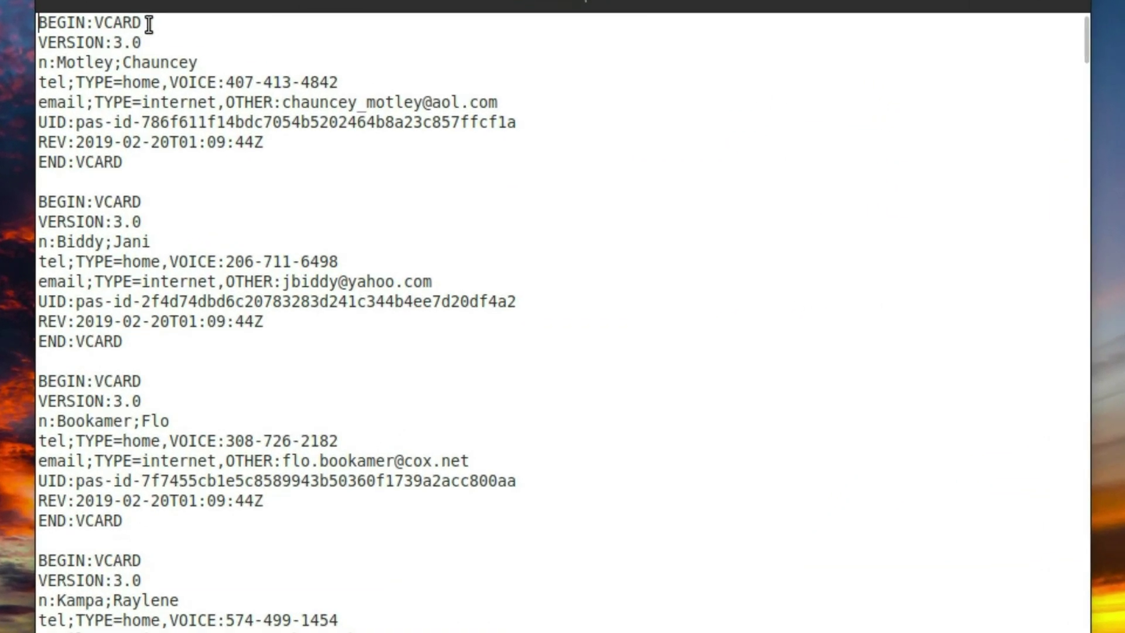
Compare the entries in evol-list.vcf with the example and required properties on the vCard 3.0 specification page
drag(303, 5, 941, 39)
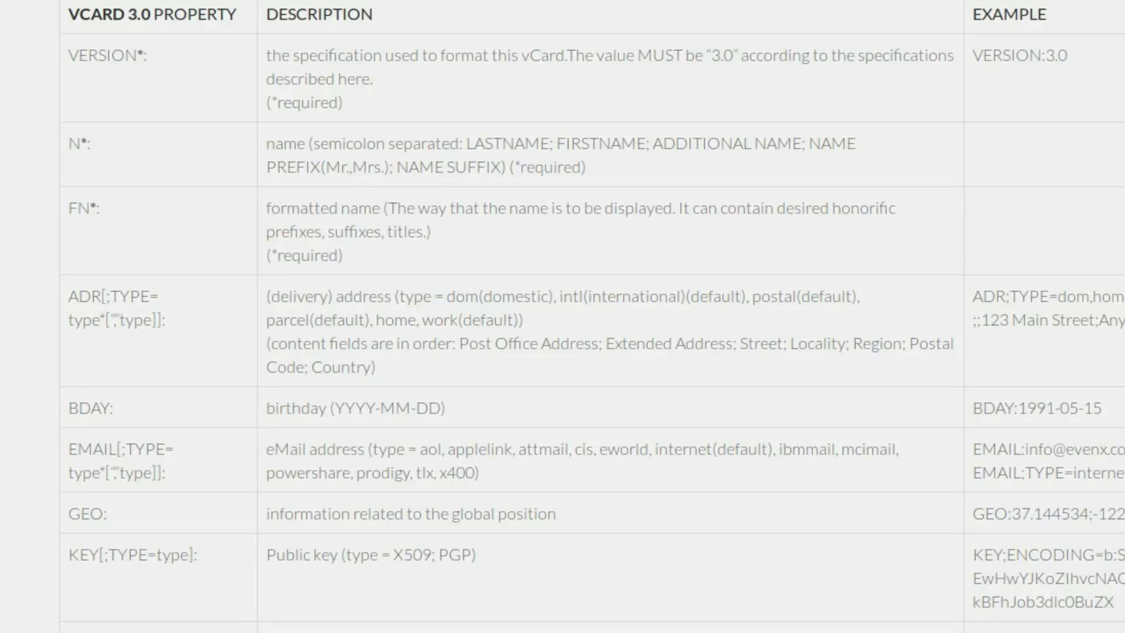
key(alt+Tab)
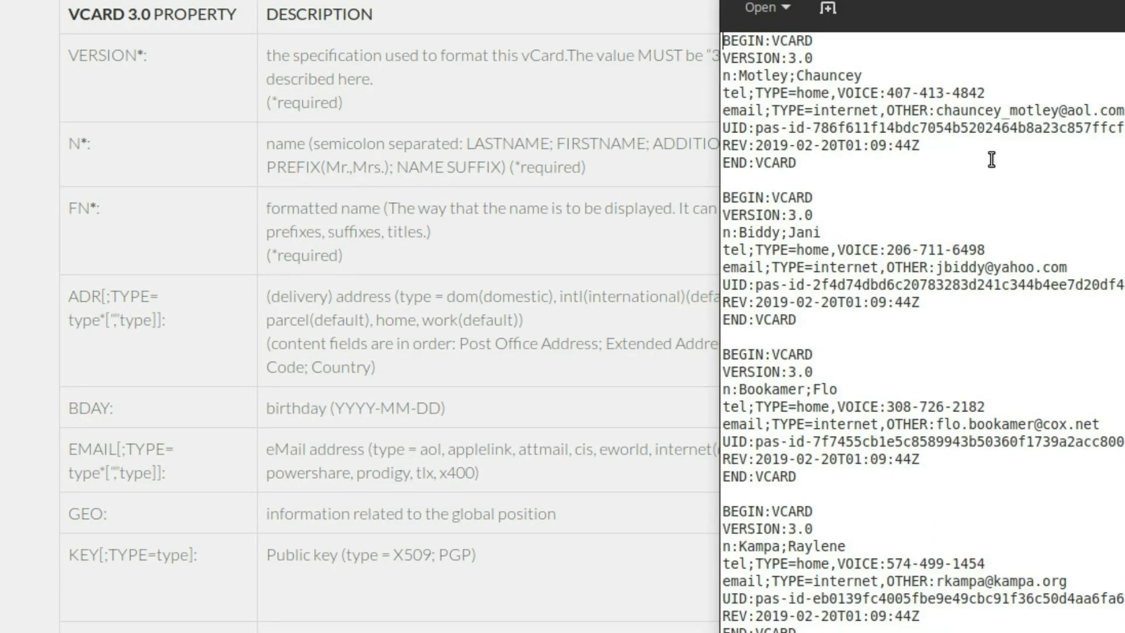
scroll(216, 150, up, 4)
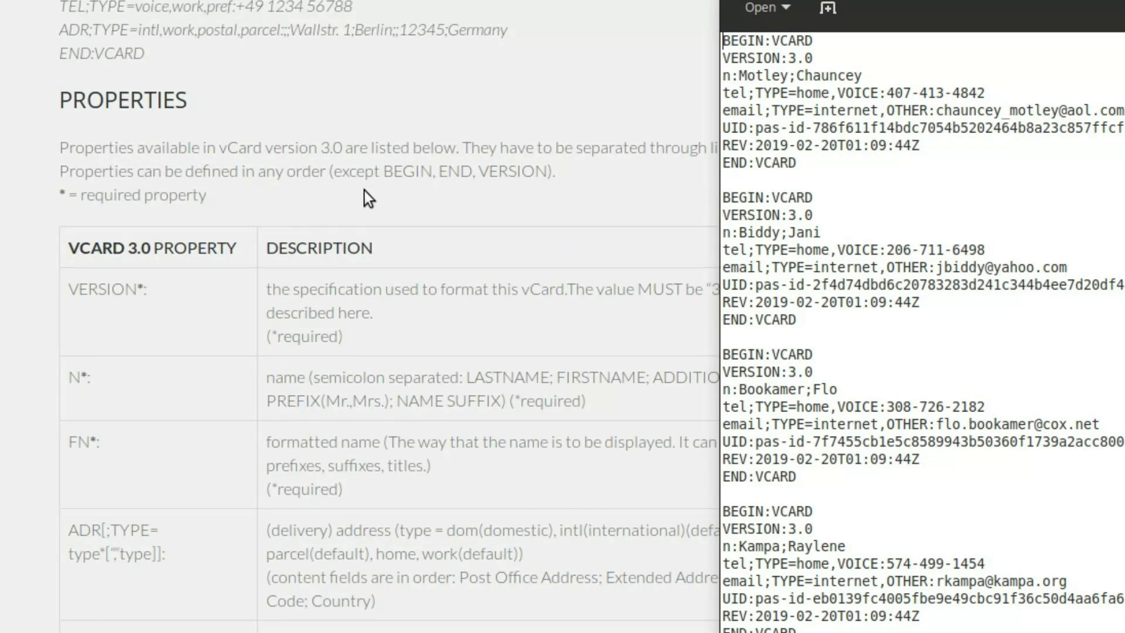
scroll(231, 166, up, 4)
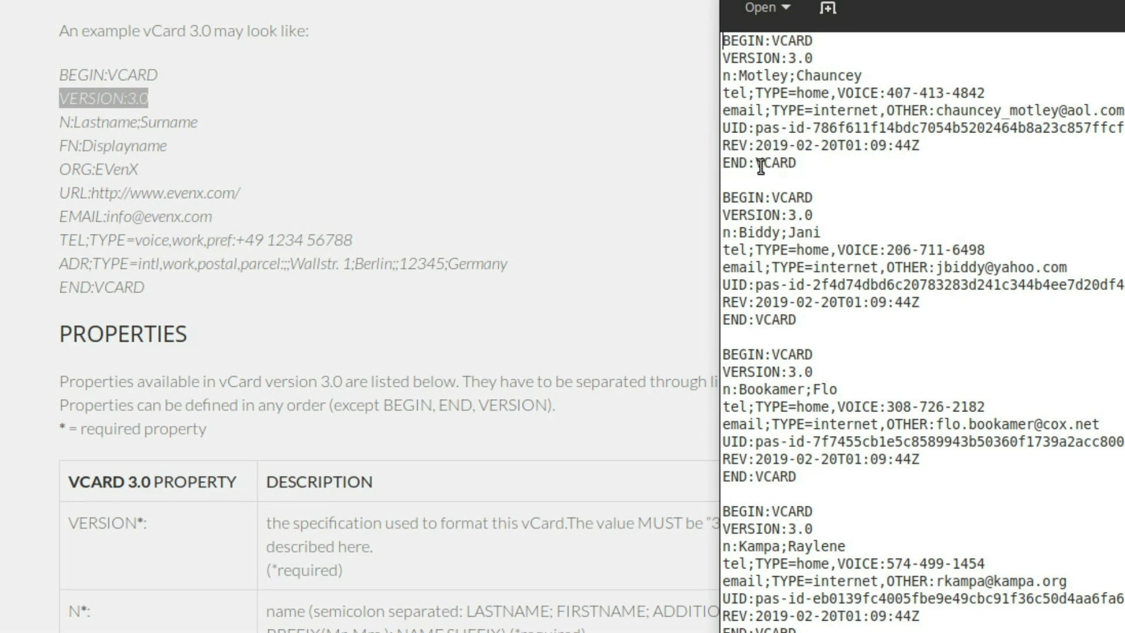
click(645, 177)
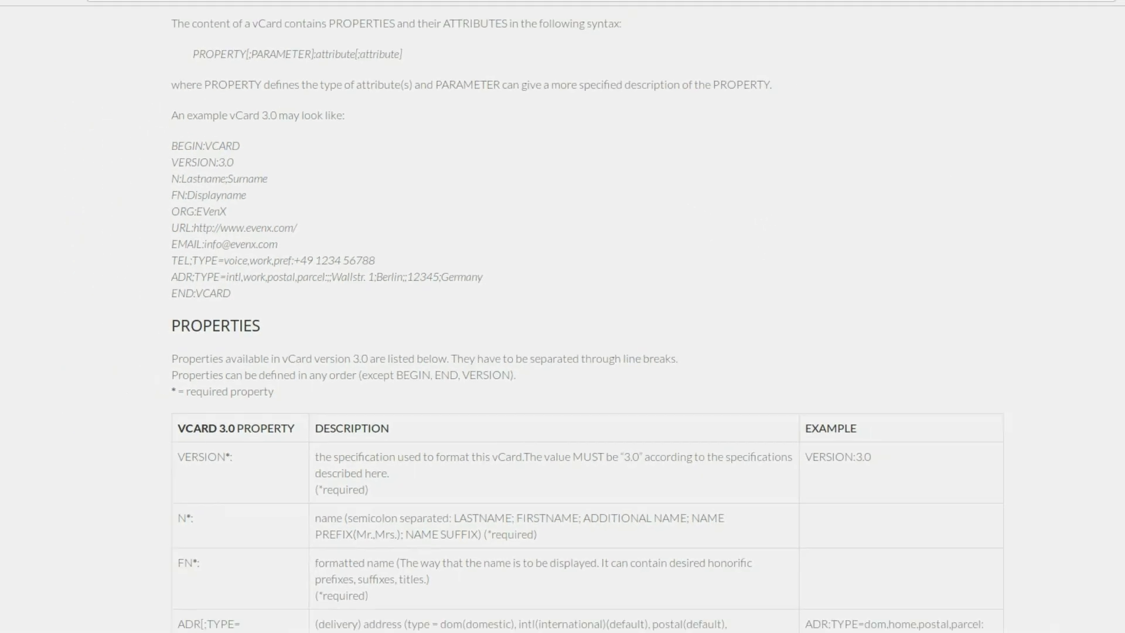
Switch to Nextcloud Contacts and import evol-list.vcf from the Desktop into the Contacts address book
click(51, 25)
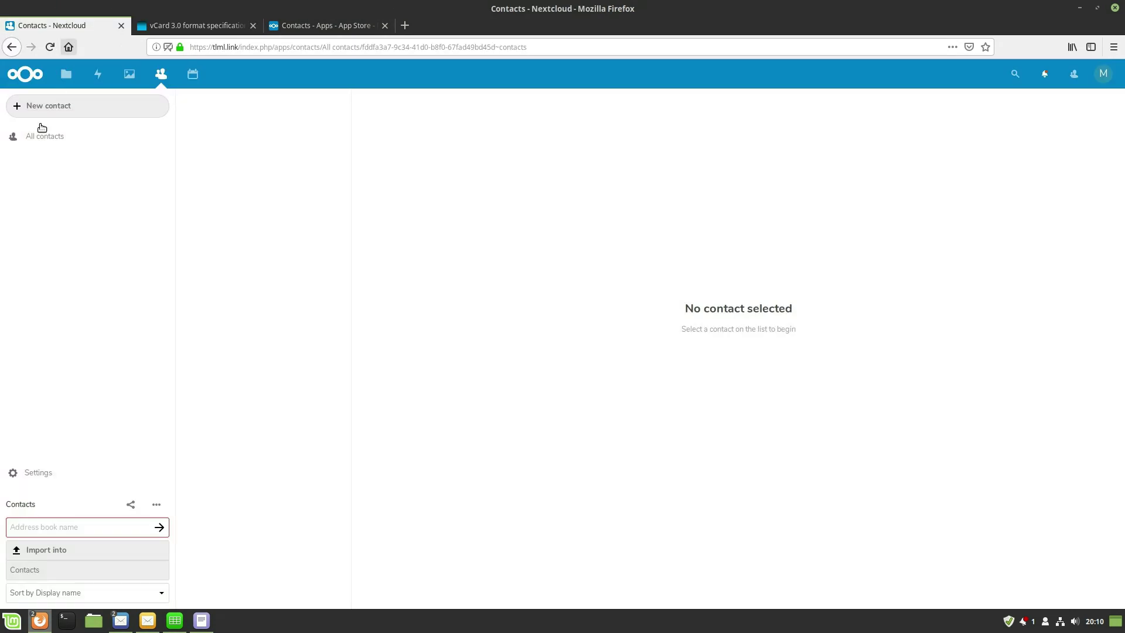
click(85, 552)
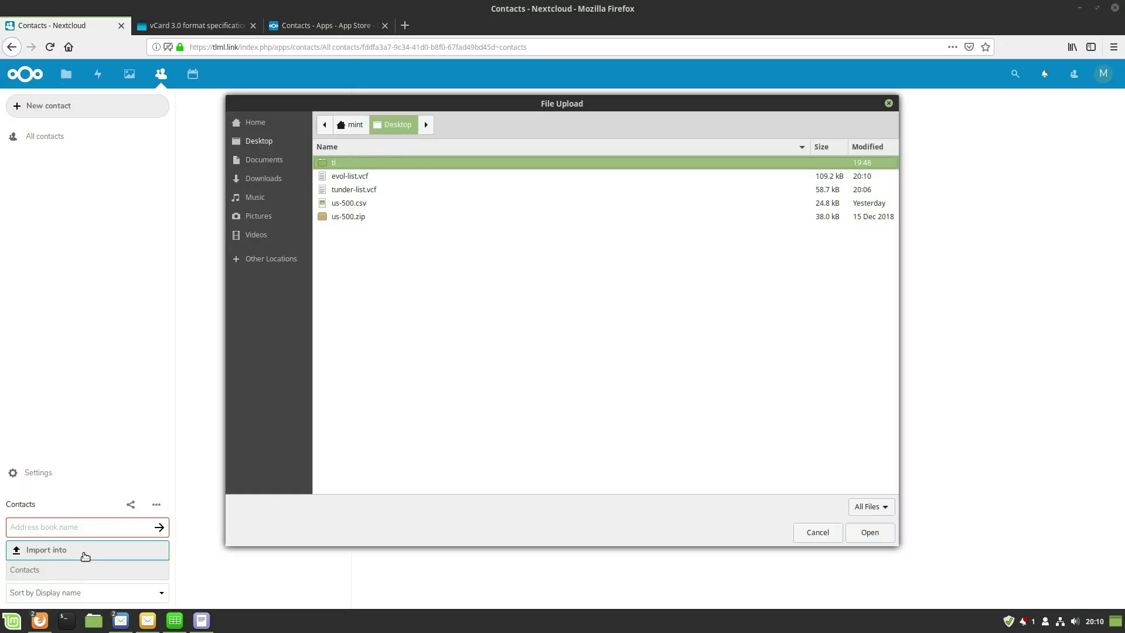
click(358, 179)
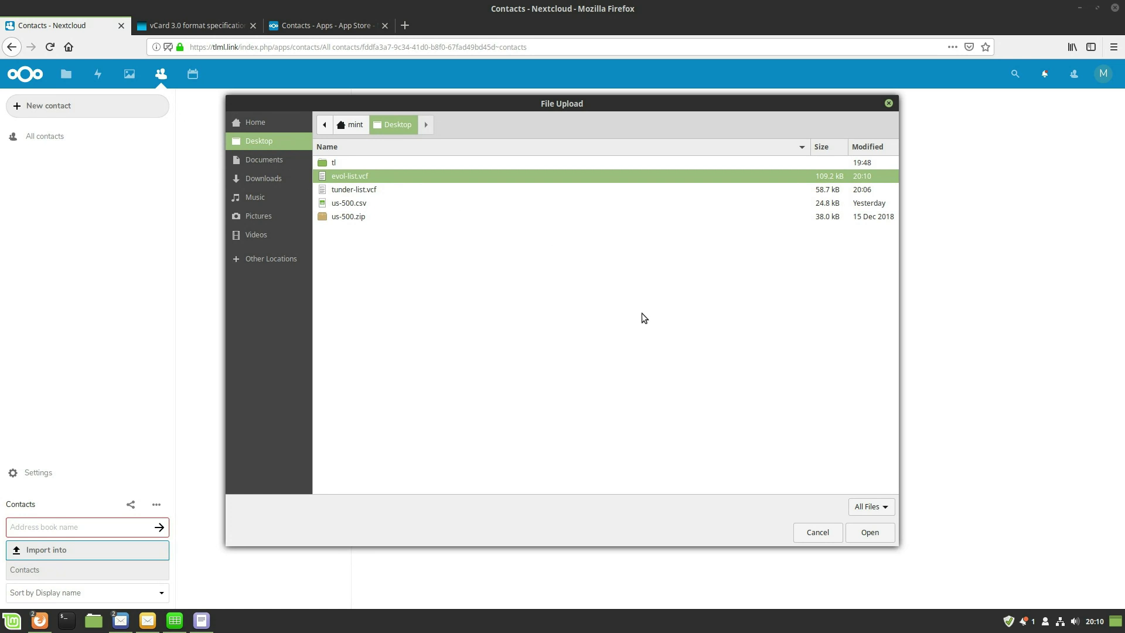
click(869, 532)
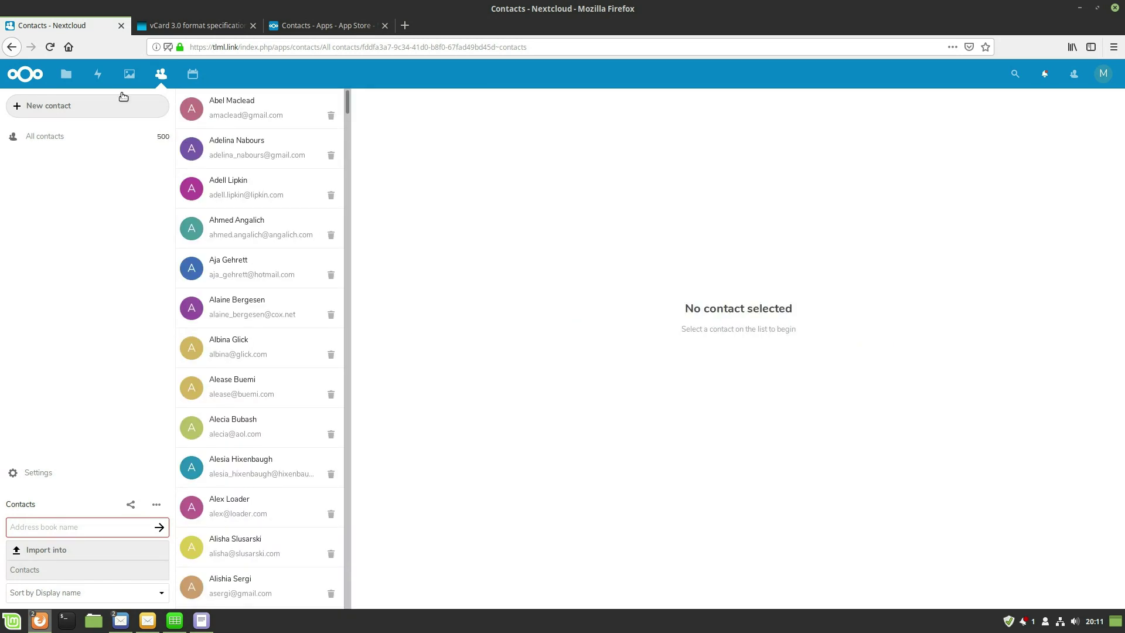
Check the name, phone and email fields of several imported contacts and close the address book settings
drag(349, 106, 356, 81)
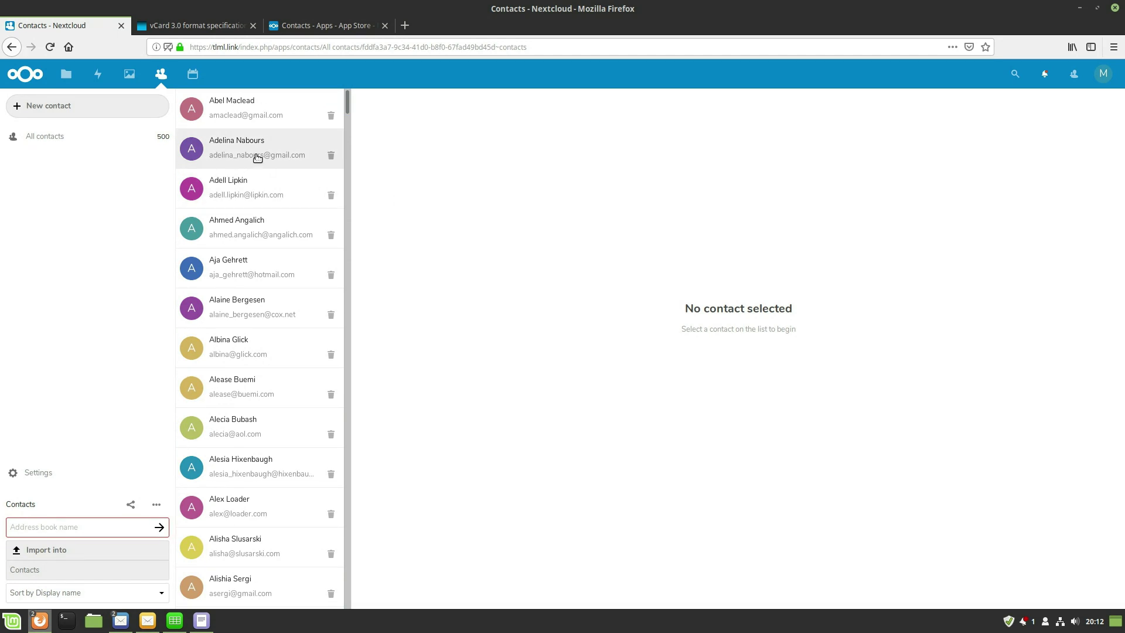
click(236, 101)
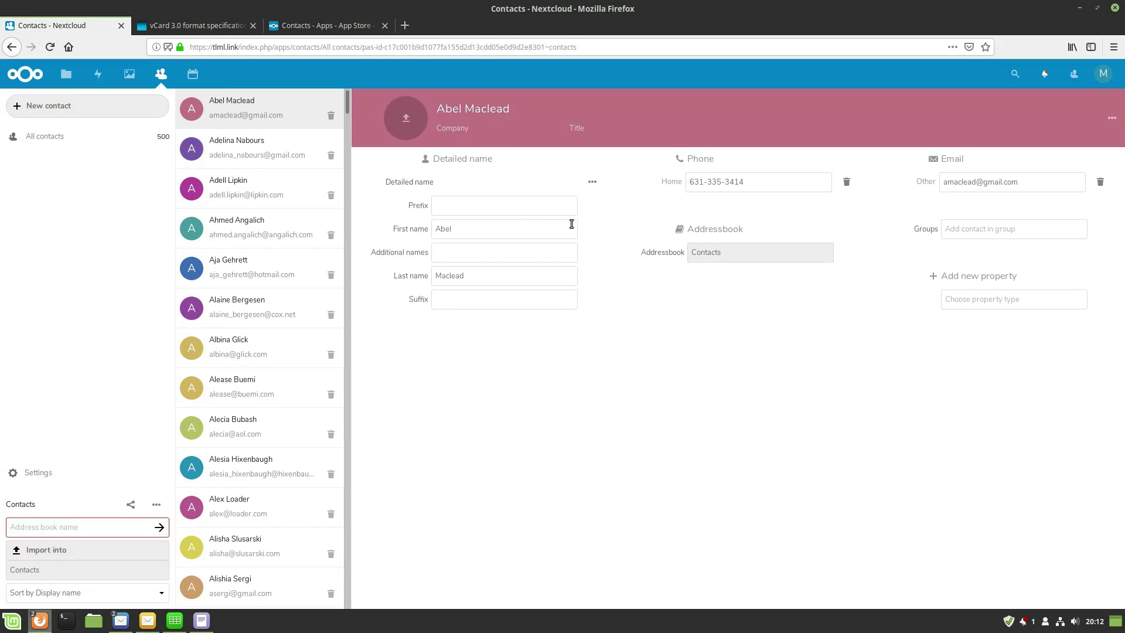
click(1015, 184)
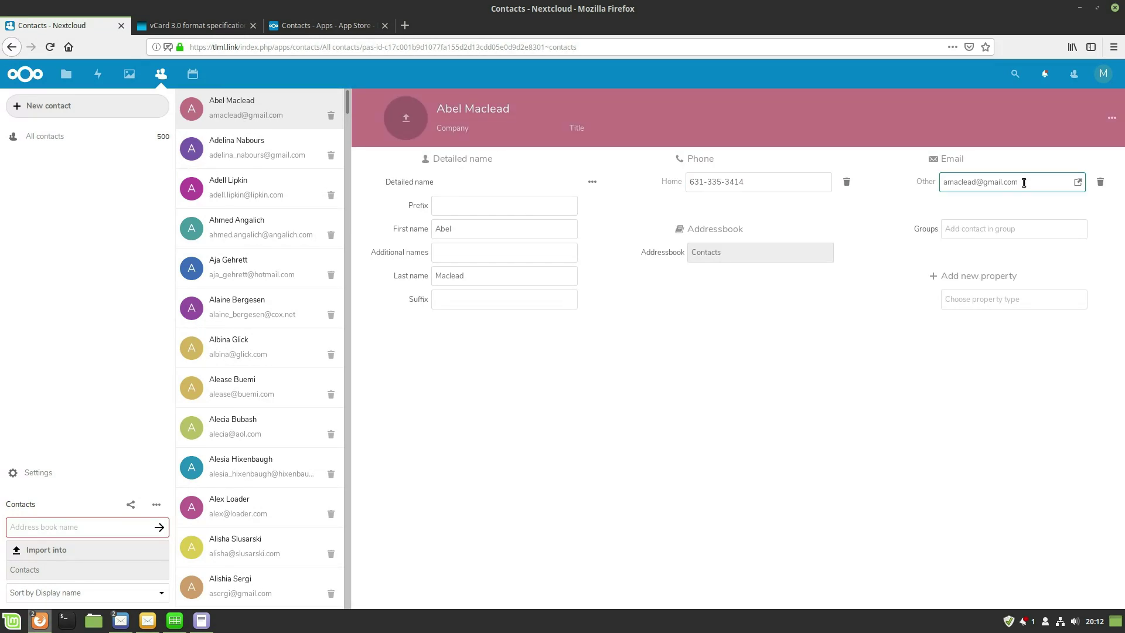
click(730, 182)
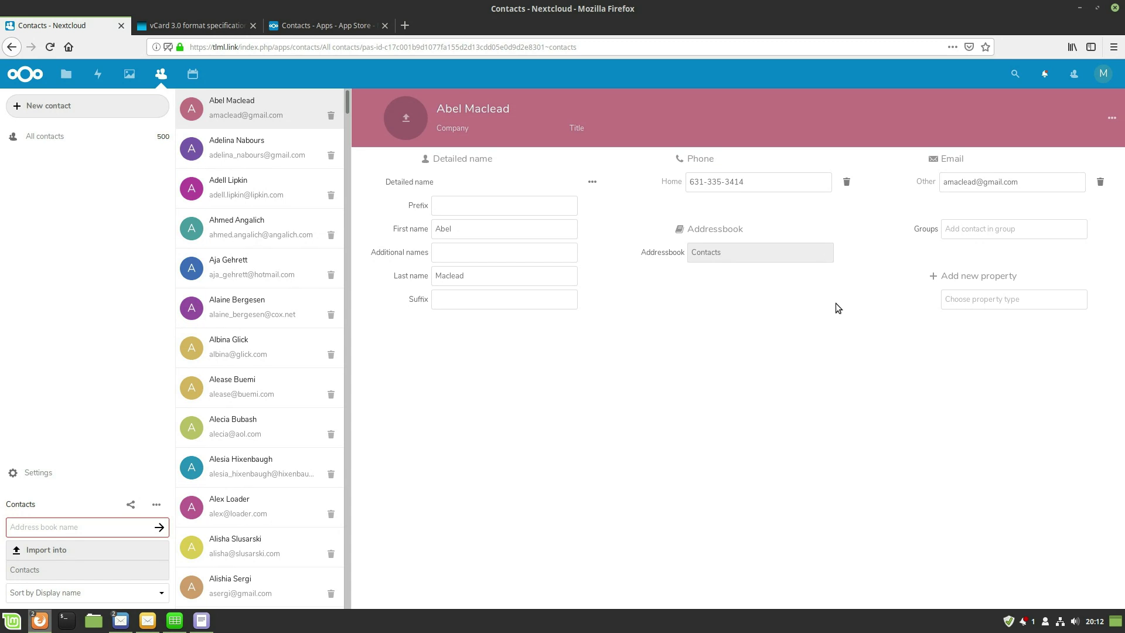
click(234, 143)
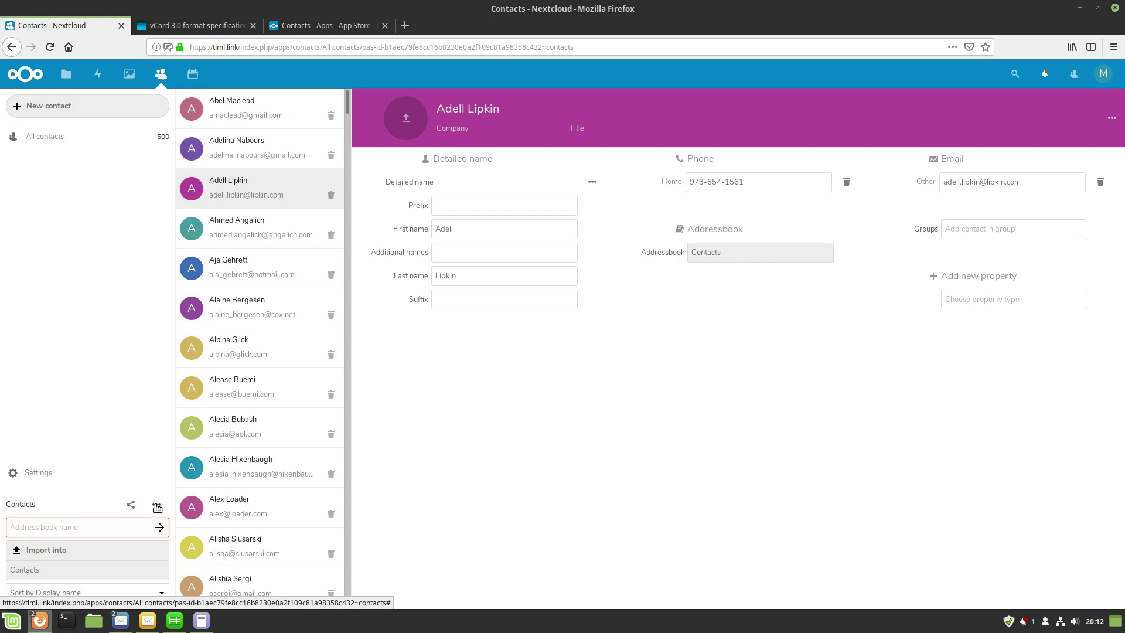
click(157, 507)
click(151, 472)
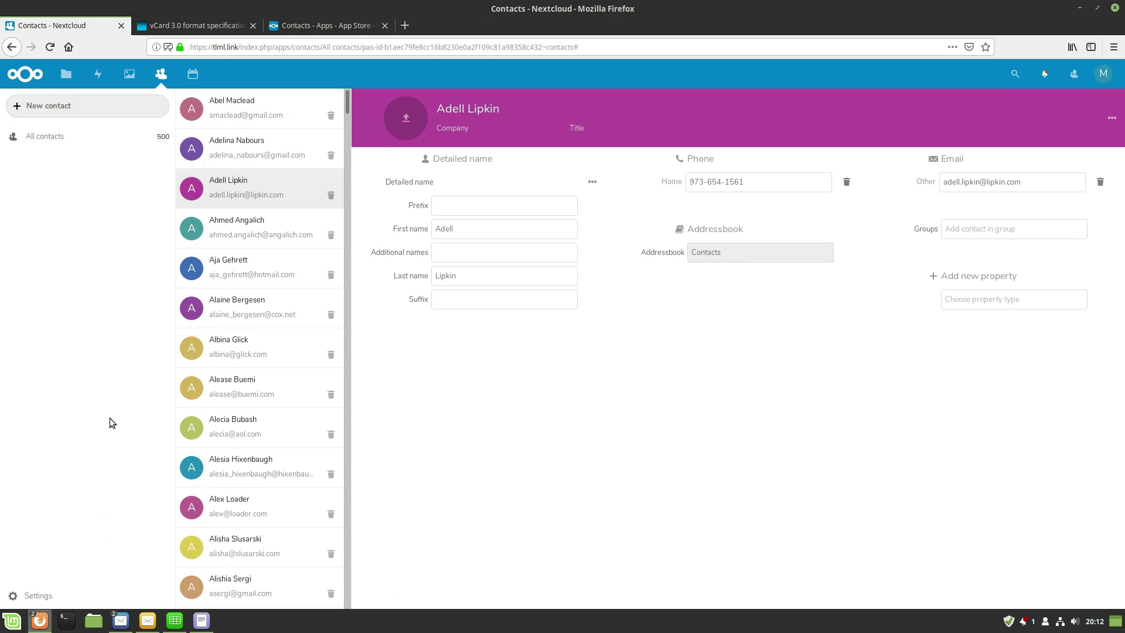
Create a blank contact to view its available fields and delete it again
click(38, 113)
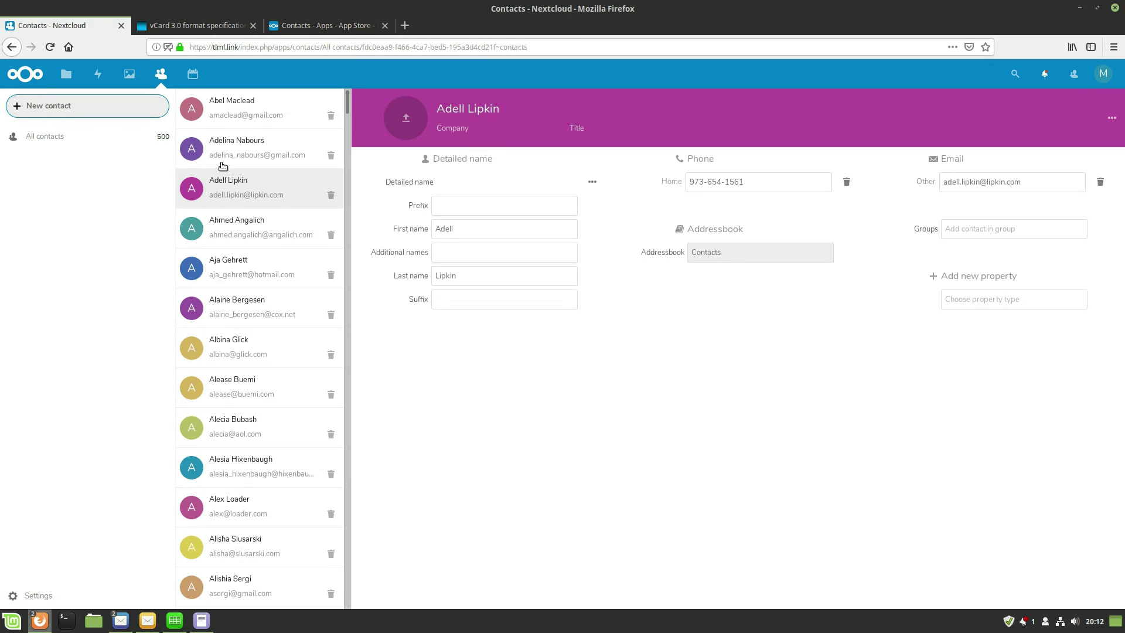
click(698, 184)
click(984, 273)
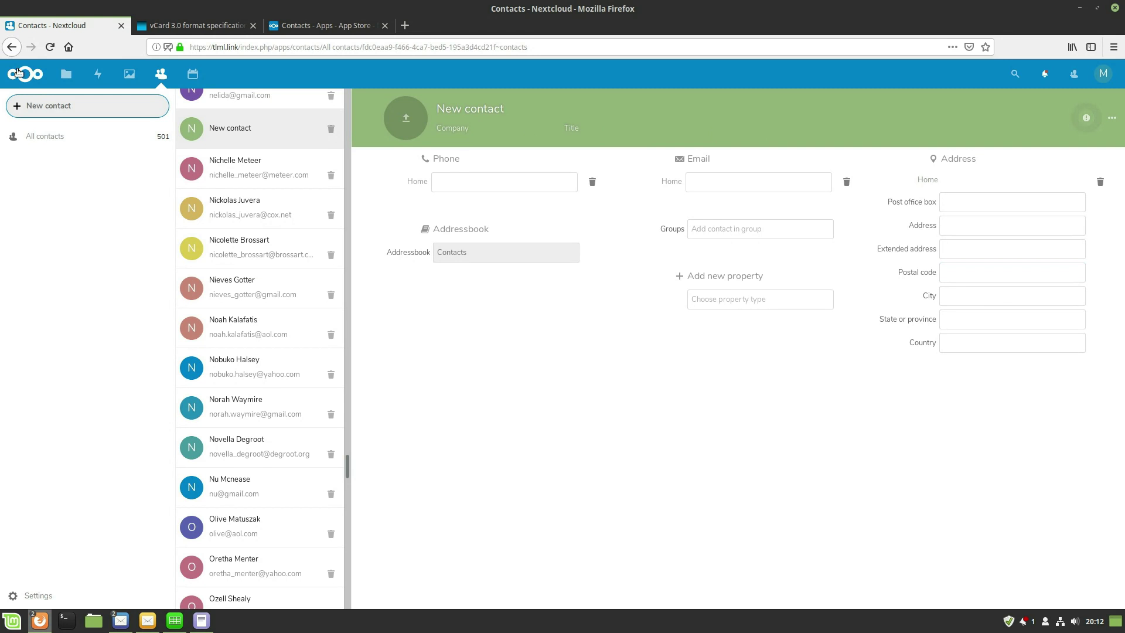
click(42, 136)
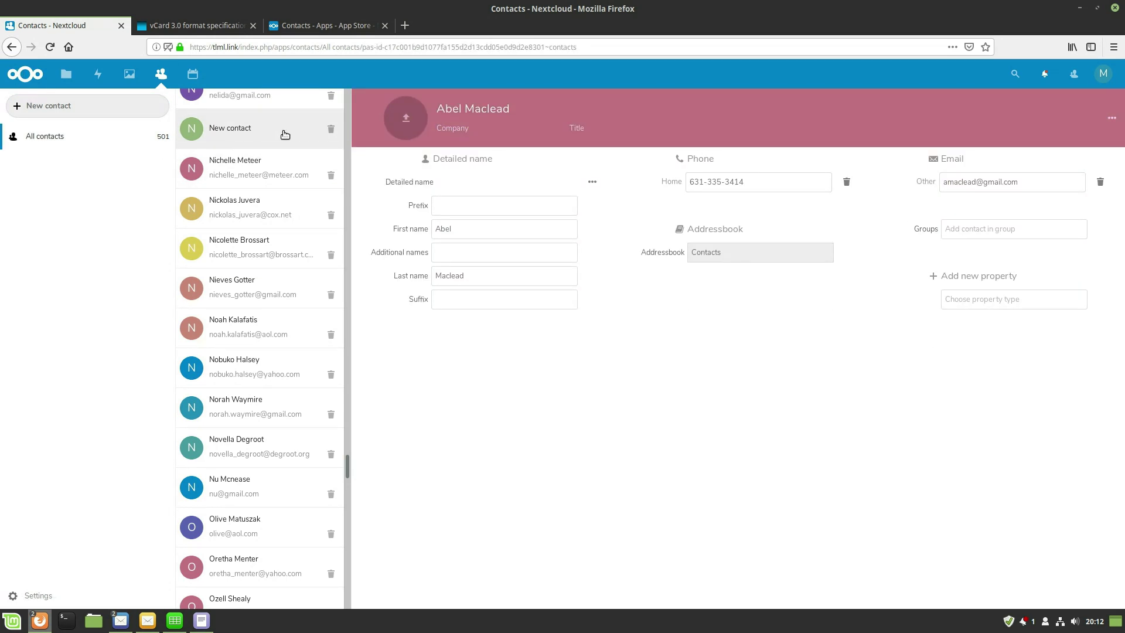
click(331, 129)
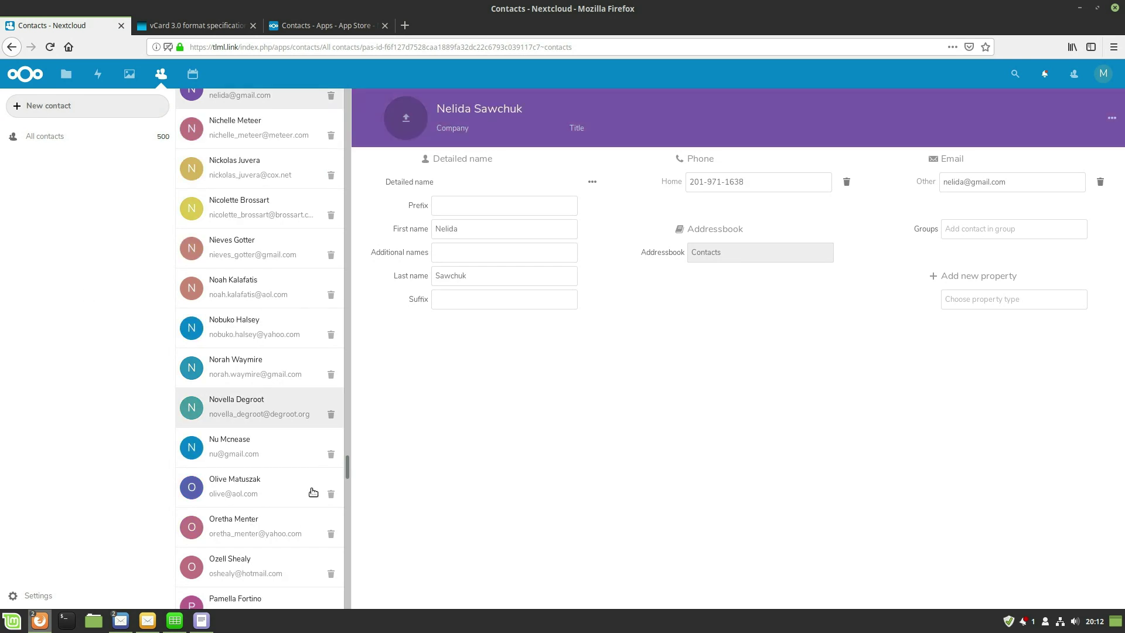
Delete fifteen consecutive contacts one by one, from the N entries through the last P entry
click(331, 335)
click(331, 335)
click(331, 335)
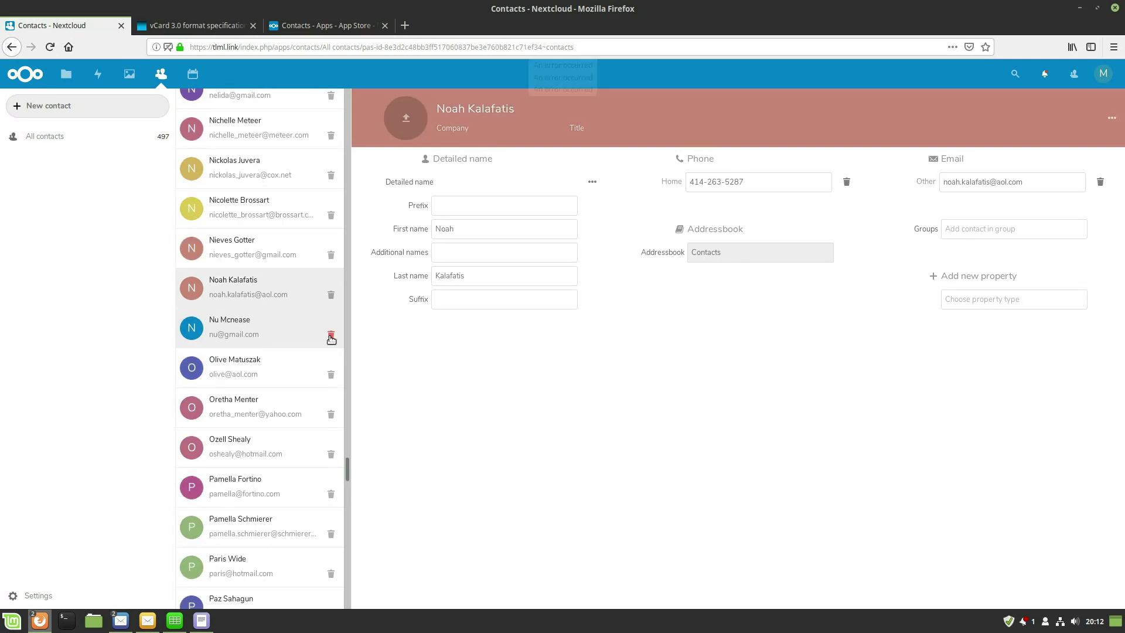
click(331, 336)
click(331, 336)
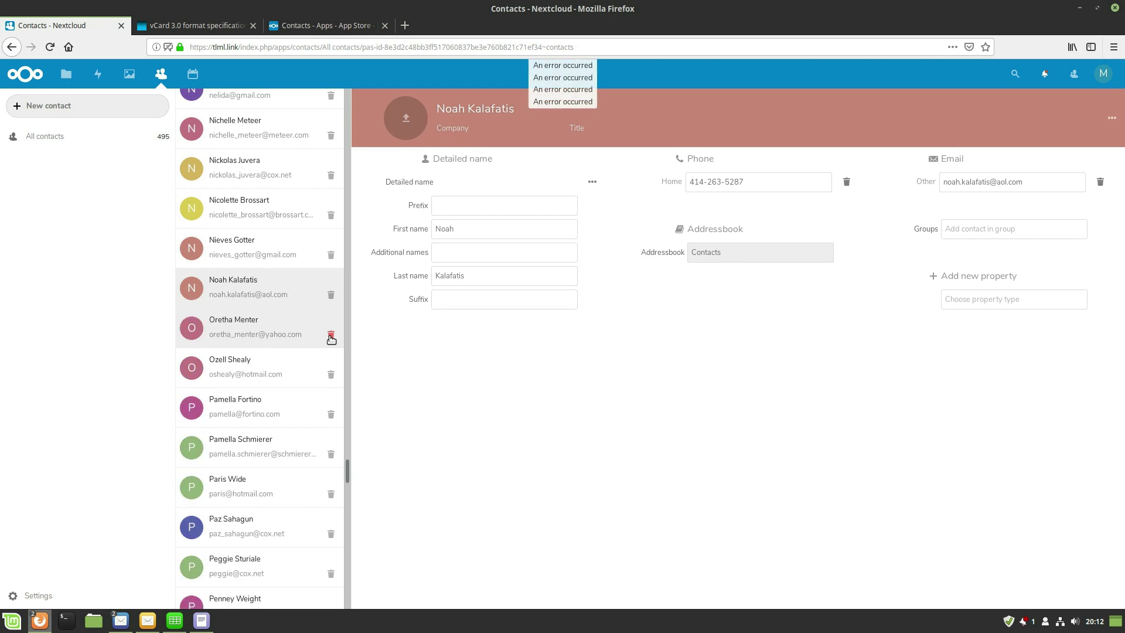
click(330, 336)
click(331, 335)
click(331, 335)
click(331, 335)
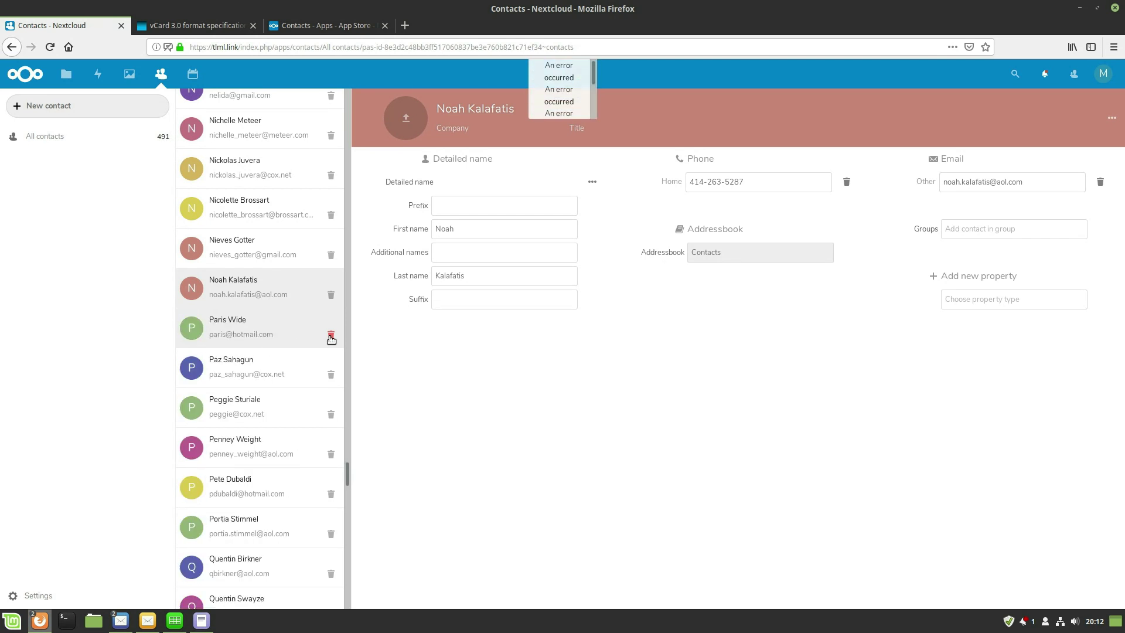
click(331, 336)
click(331, 335)
click(331, 335)
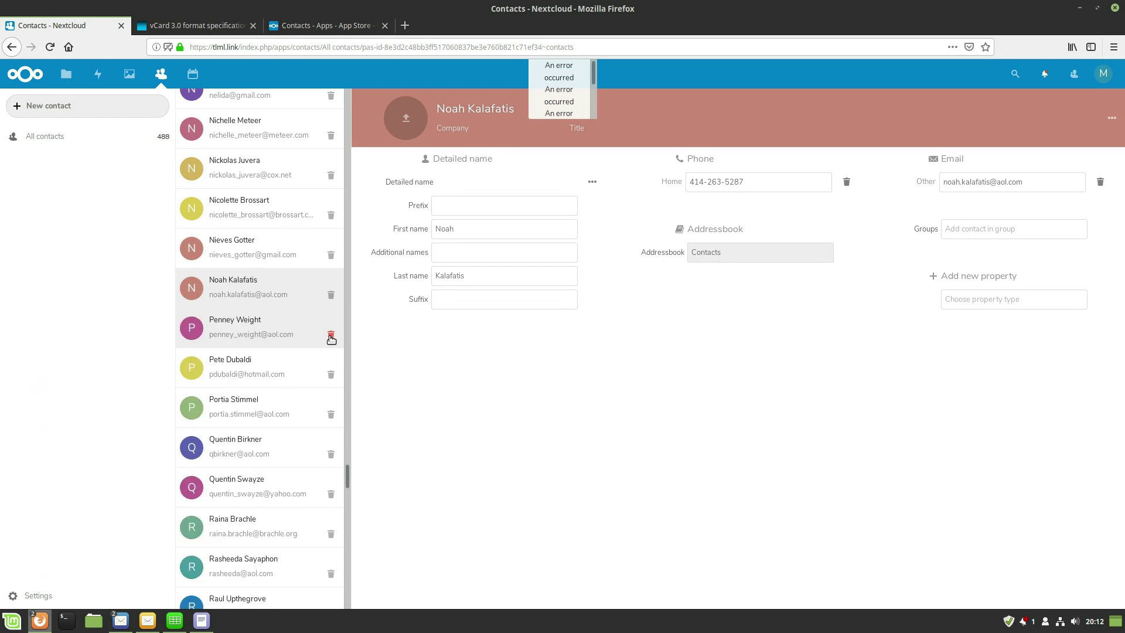
click(331, 336)
click(331, 335)
click(331, 336)
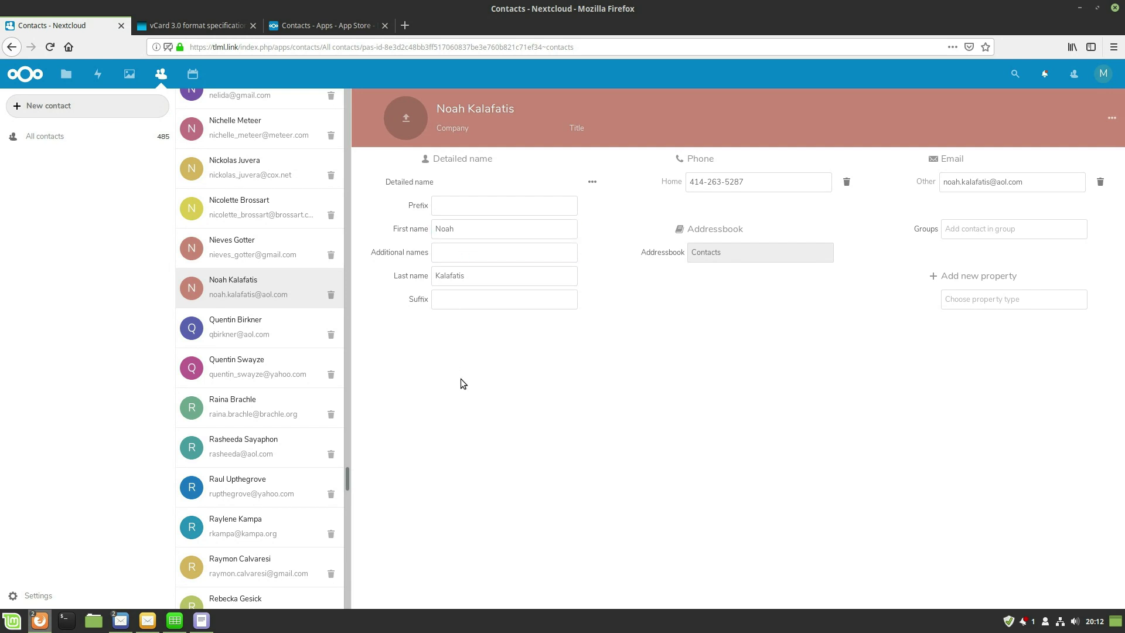
Delete seven more contacts one by one among the R entries of the contact list
click(329, 486)
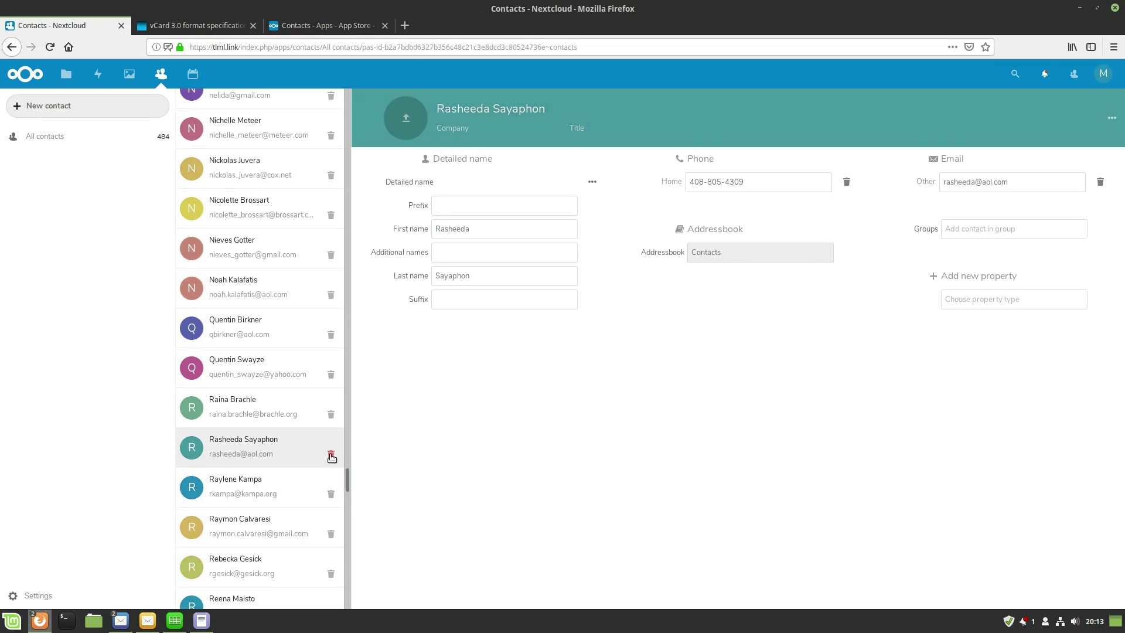
click(331, 456)
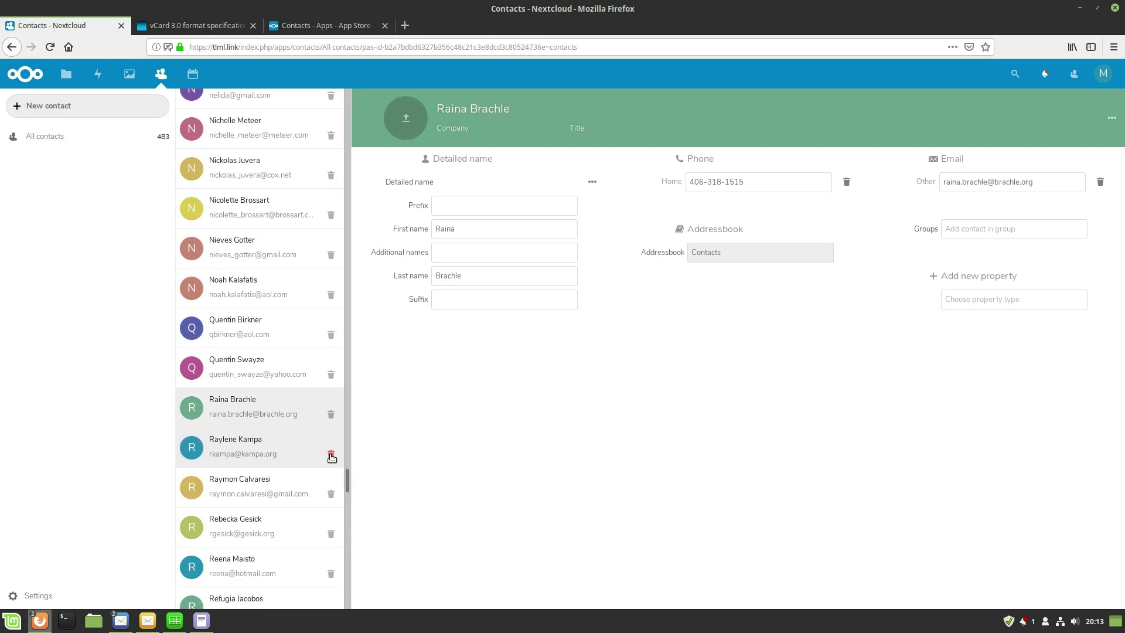
click(331, 455)
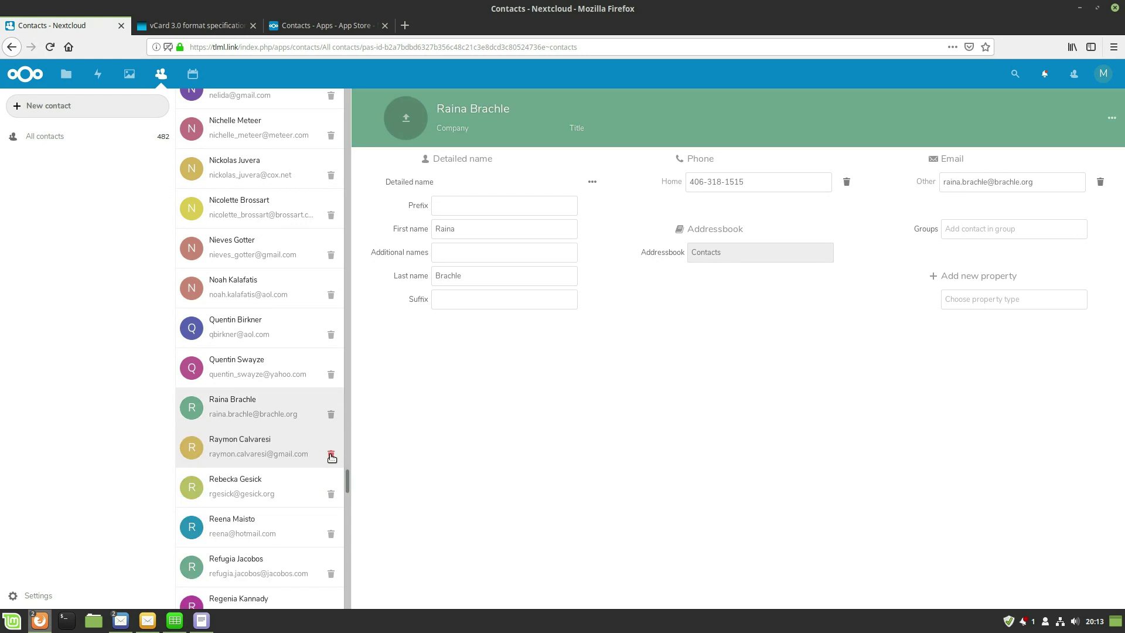
click(331, 455)
click(331, 456)
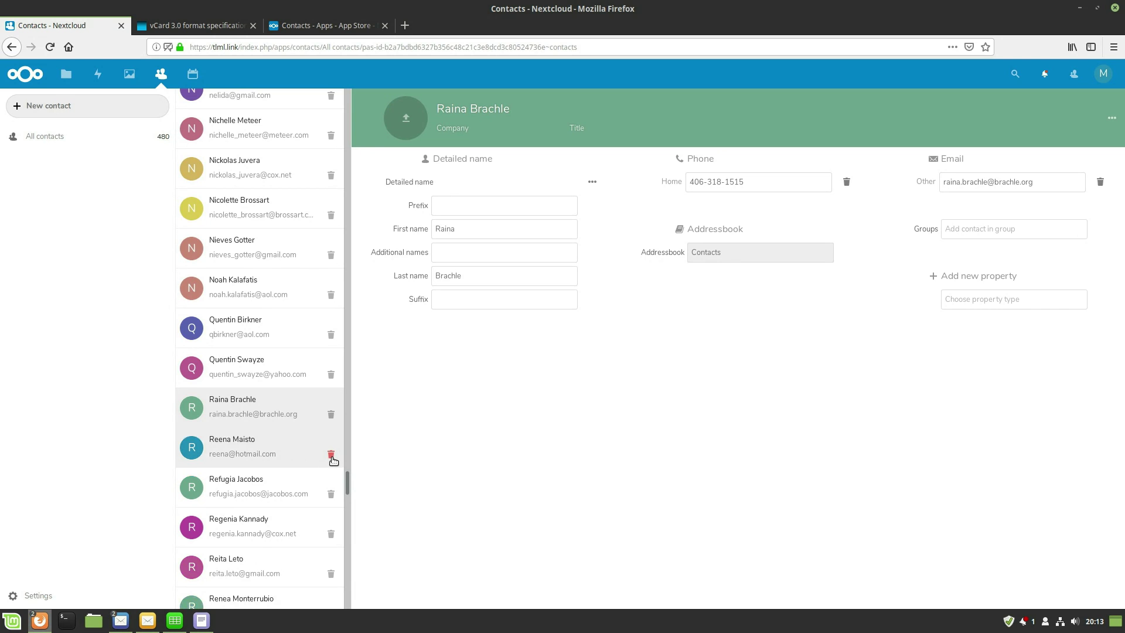
click(331, 455)
click(331, 455)
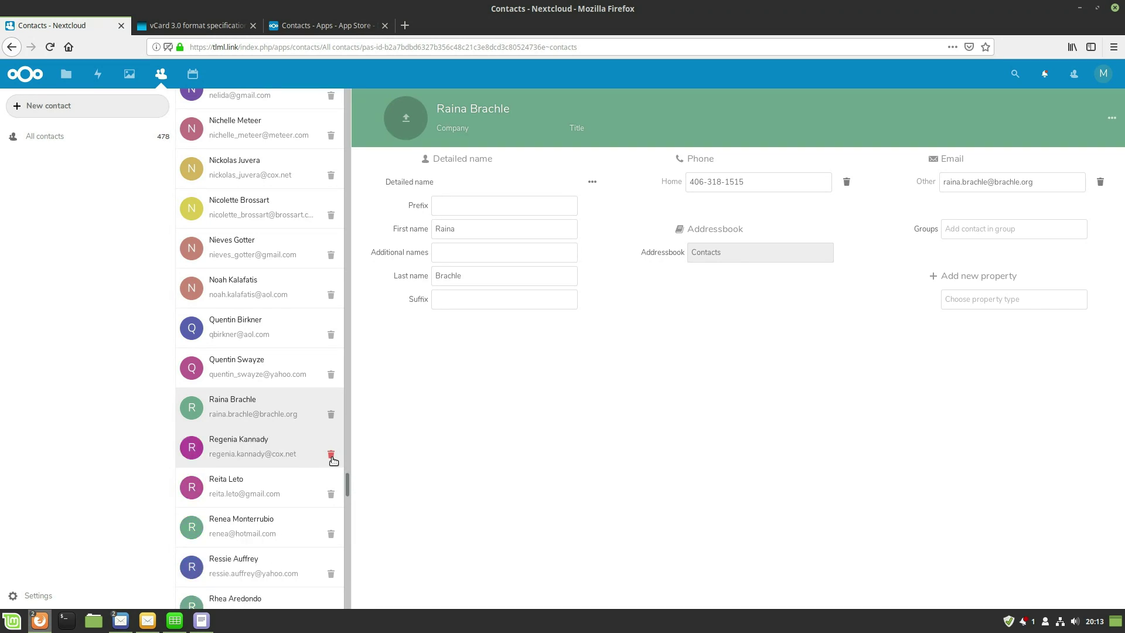
Delete the twenty-one R contacts listed below the currently open contact one by one, stopping at the first S entry
click(331, 455)
click(331, 455)
click(331, 455)
click(331, 455)
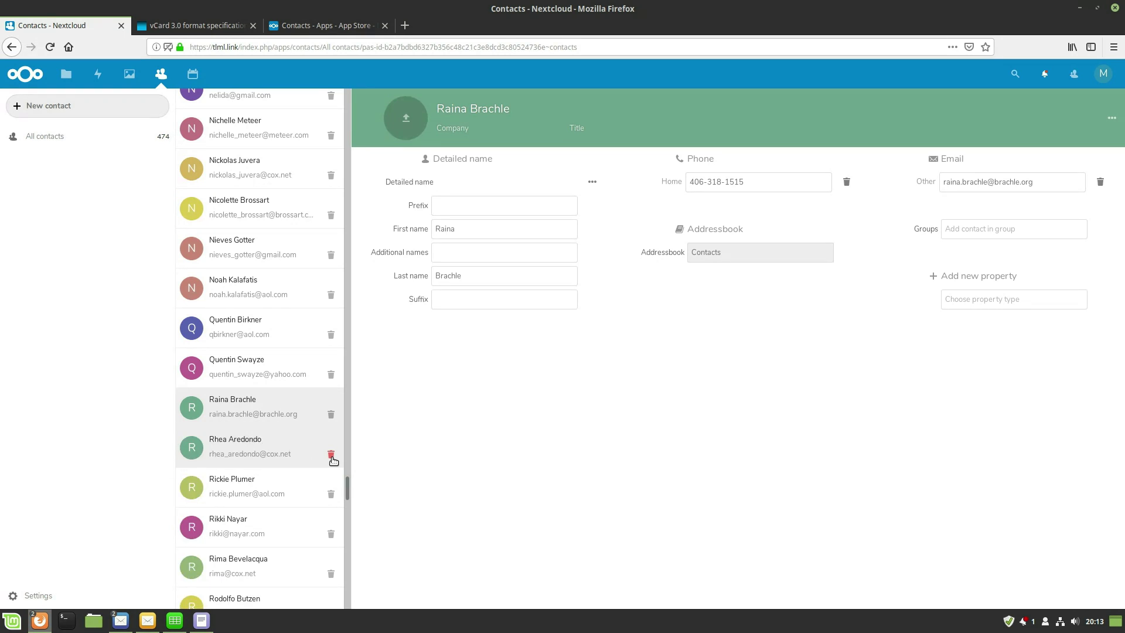
click(331, 455)
click(331, 456)
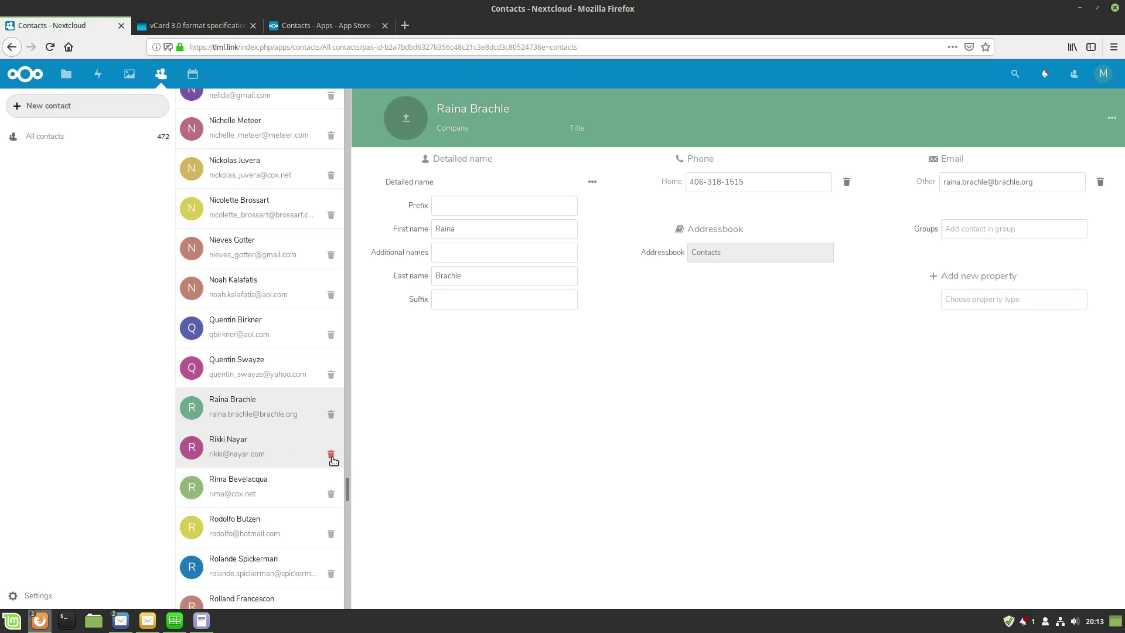
click(331, 455)
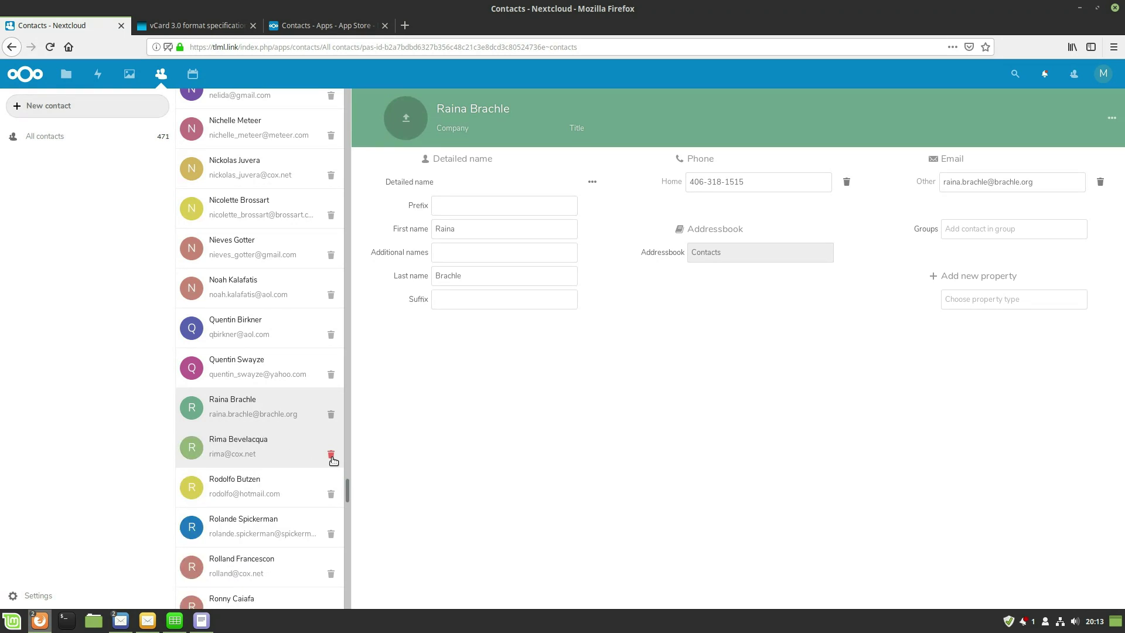
click(331, 456)
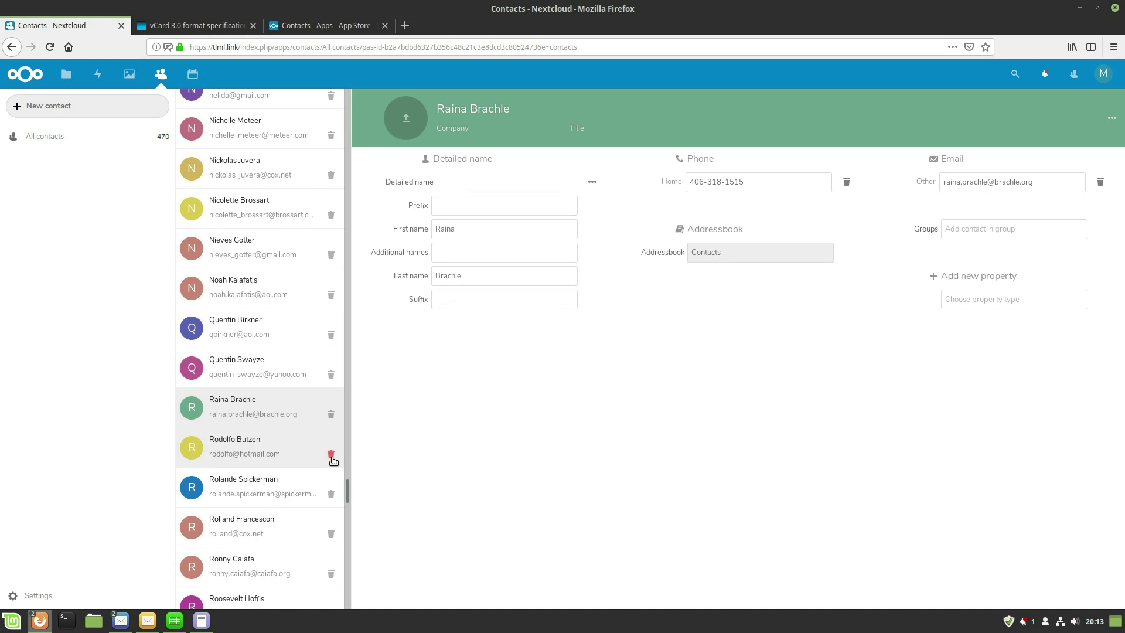
click(331, 455)
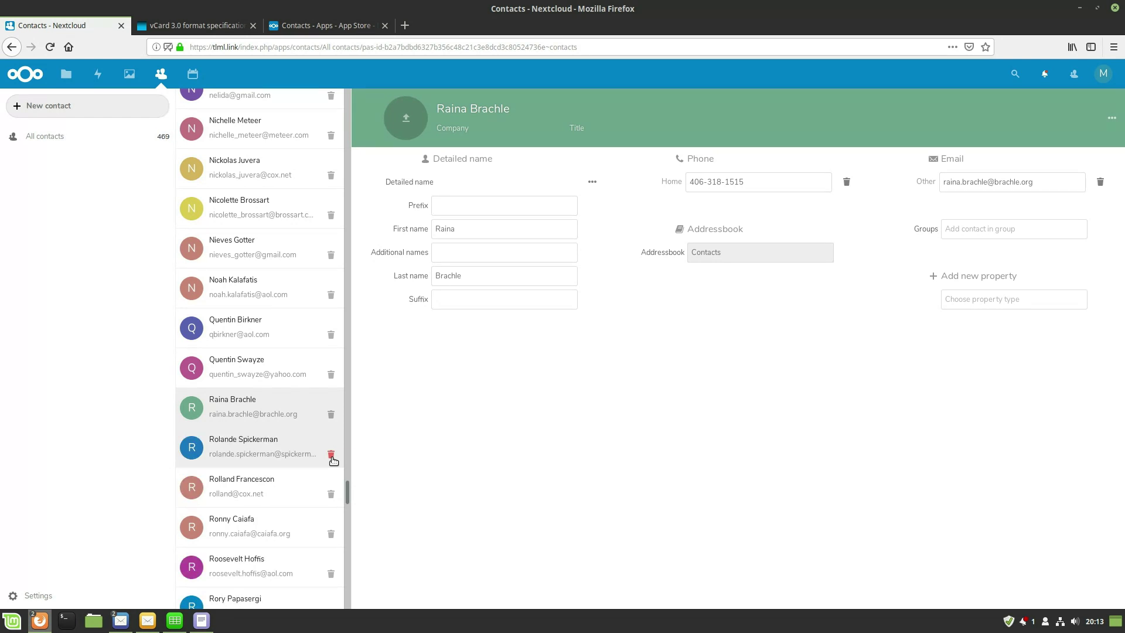
click(331, 456)
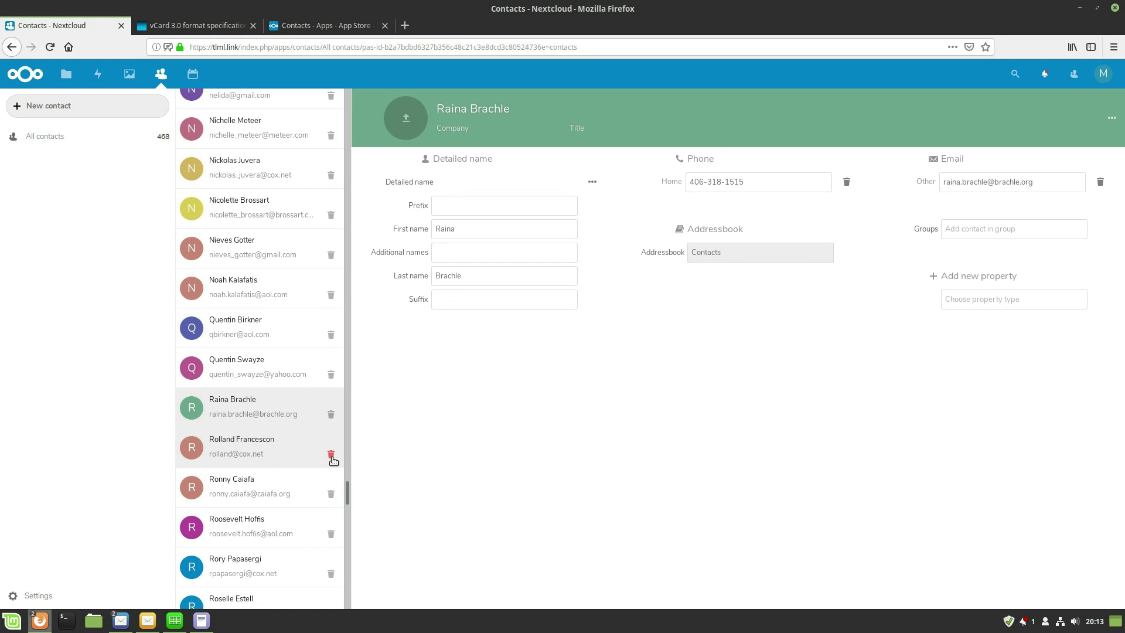
click(331, 455)
click(331, 455)
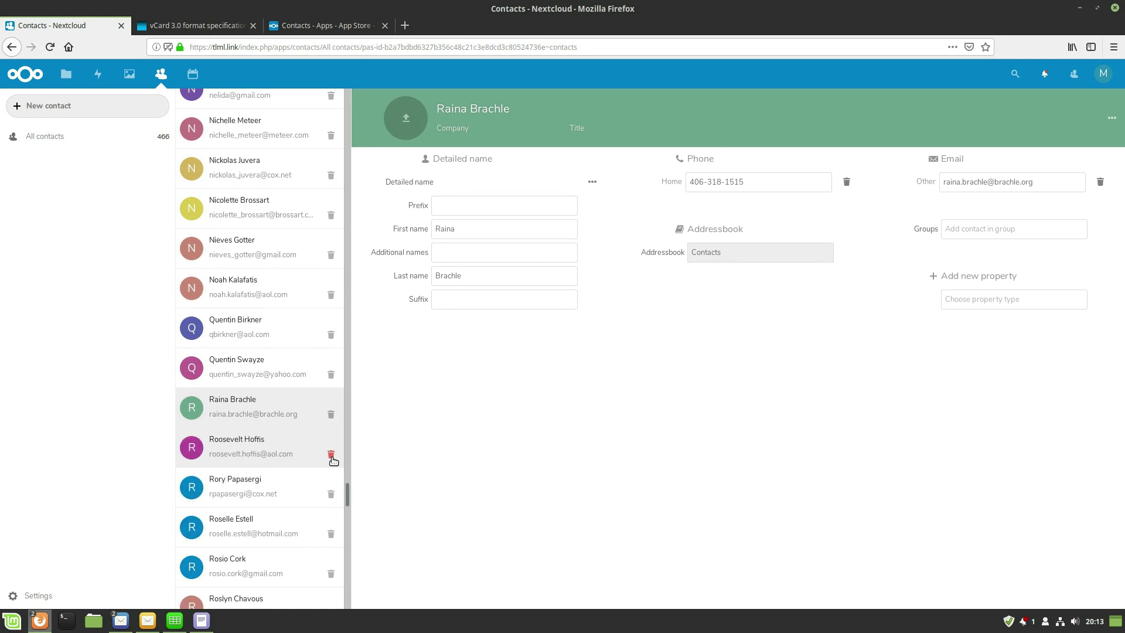
click(331, 455)
click(330, 456)
click(331, 455)
click(331, 455)
click(331, 455)
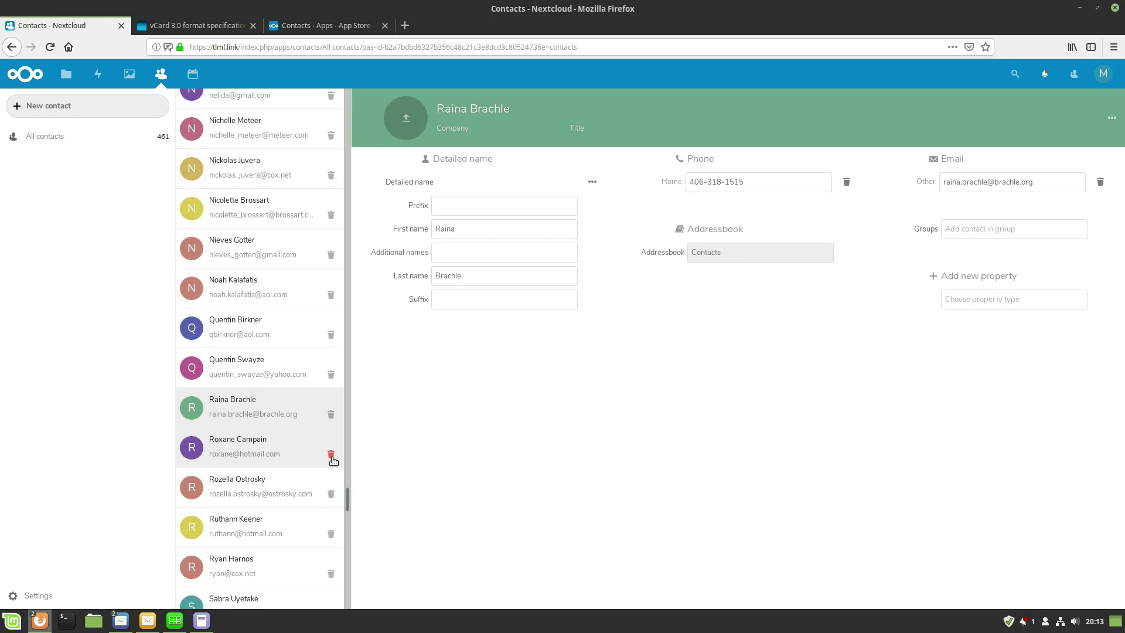
click(331, 455)
click(331, 455)
click(331, 455)
click(331, 455)
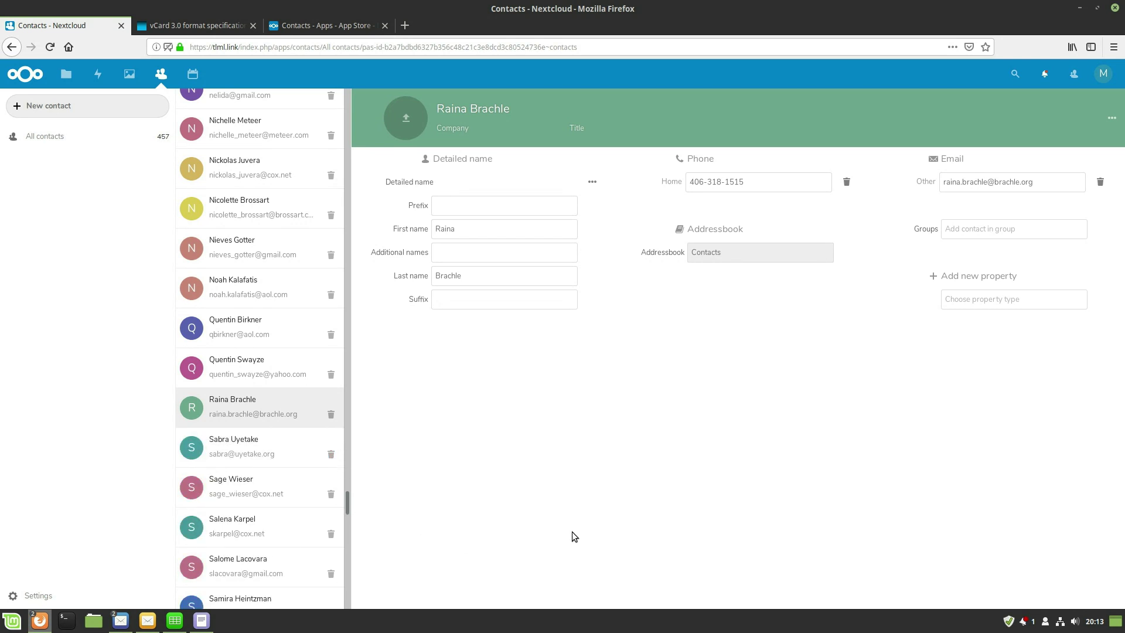